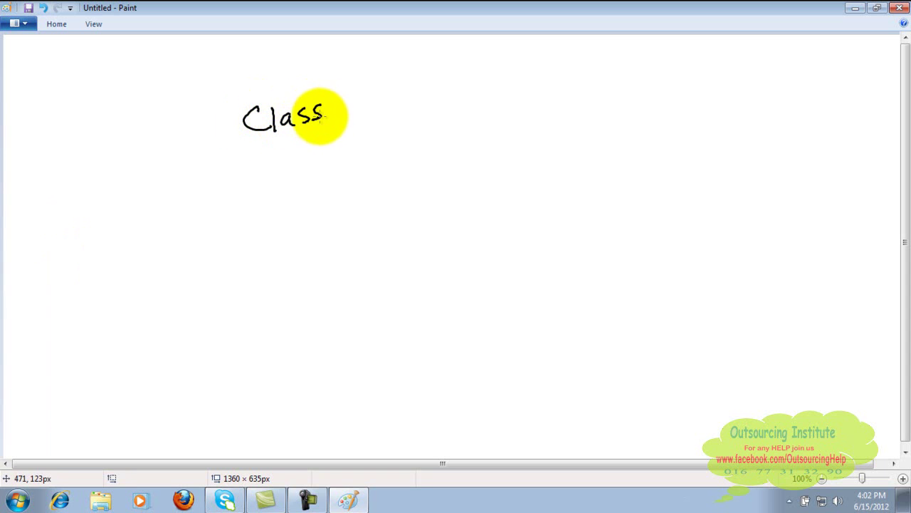
# Handwrite 'Classified Ads Posting' with the Pencil tool.
pyautogui.moveTo(340, 96)
pyautogui.mouseDown()
pyautogui.moveTo(331, 132)
pyautogui.moveTo(342, 112)
pyautogui.mouseUp()
pyautogui.moveTo(348, 110)
pyautogui.mouseDown()
pyautogui.moveTo(349, 125)
pyautogui.moveTo(439, 119)
pyautogui.moveTo(435, 105)
pyautogui.moveTo(468, 116)
pyautogui.mouseUp()
pyautogui.moveTo(511, 95)
pyautogui.mouseDown()
pyautogui.moveTo(513, 112)
pyautogui.moveTo(535, 99)
pyautogui.moveTo(569, 107)
pyautogui.mouseUp()
pyautogui.moveTo(563, 93)
pyautogui.mouseDown()
pyautogui.moveTo(584, 116)
pyautogui.moveTo(609, 114)
pyautogui.mouseUp()
pyautogui.moveTo(625, 89); pyautogui.dragTo(614, 120)
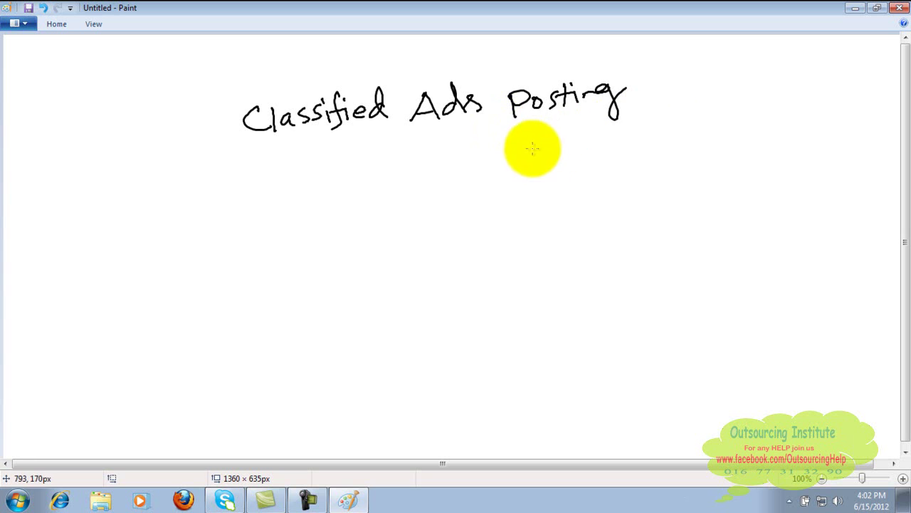
# Add '/Craigslist.', underline the whole title, and begin a second line beneath it.
pyautogui.moveTo(650, 71); pyautogui.dragTo(633, 131)
pyautogui.moveTo(669, 91)
pyautogui.mouseDown()
pyautogui.moveTo(673, 107)
pyautogui.moveTo(702, 102)
pyautogui.moveTo(716, 81)
pyautogui.moveTo(724, 98)
pyautogui.moveTo(751, 101)
pyautogui.moveTo(750, 84)
pyautogui.moveTo(762, 97)
pyautogui.moveTo(799, 88)
pyautogui.mouseUp()
pyautogui.click(817, 89)
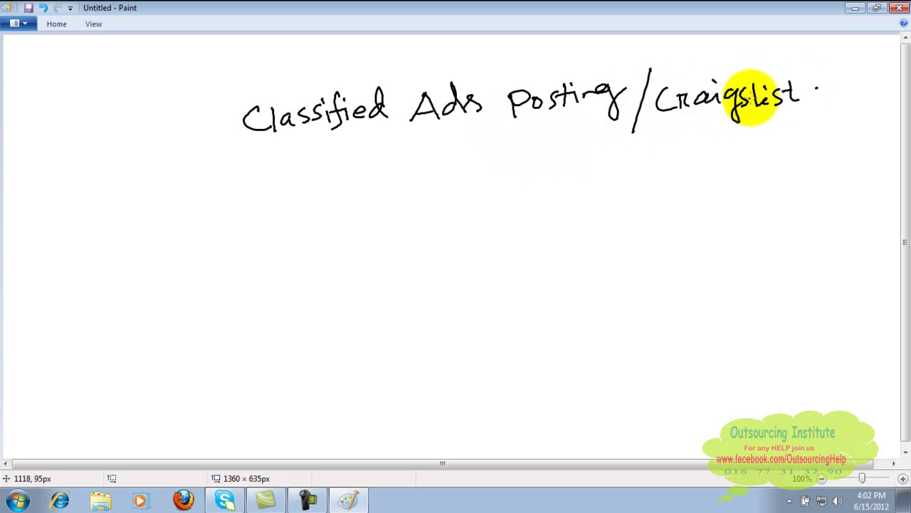
pyautogui.moveTo(257, 151)
pyautogui.mouseDown()
pyautogui.moveTo(431, 130)
pyautogui.moveTo(806, 118)
pyautogui.mouseUp()
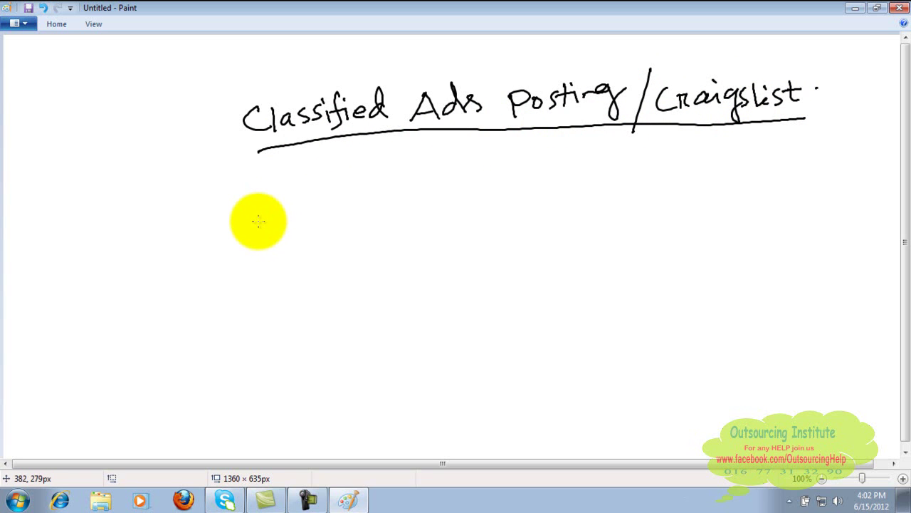
pyautogui.moveTo(99, 246)
pyautogui.mouseDown()
pyautogui.moveTo(118, 256)
pyautogui.moveTo(163, 230)
pyautogui.moveTo(159, 245)
pyautogui.moveTo(230, 225)
pyautogui.moveTo(218, 233)
pyautogui.moveTo(240, 243)
pyautogui.moveTo(346, 215)
pyautogui.moveTo(378, 229)
pyautogui.moveTo(390, 218)
pyautogui.moveTo(425, 220)
pyautogui.moveTo(418, 223)
pyautogui.mouseUp()
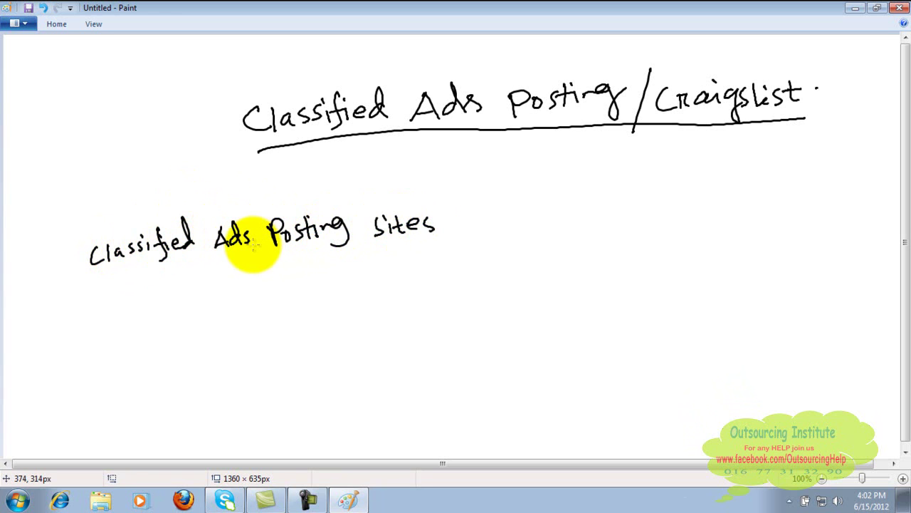
# Add a question mark after 'sites', then switch to Firefox.
pyautogui.moveTo(463, 219)
pyautogui.mouseDown()
pyautogui.moveTo(464, 236)
pyautogui.moveTo(499, 203)
pyautogui.moveTo(506, 247)
pyautogui.mouseUp()
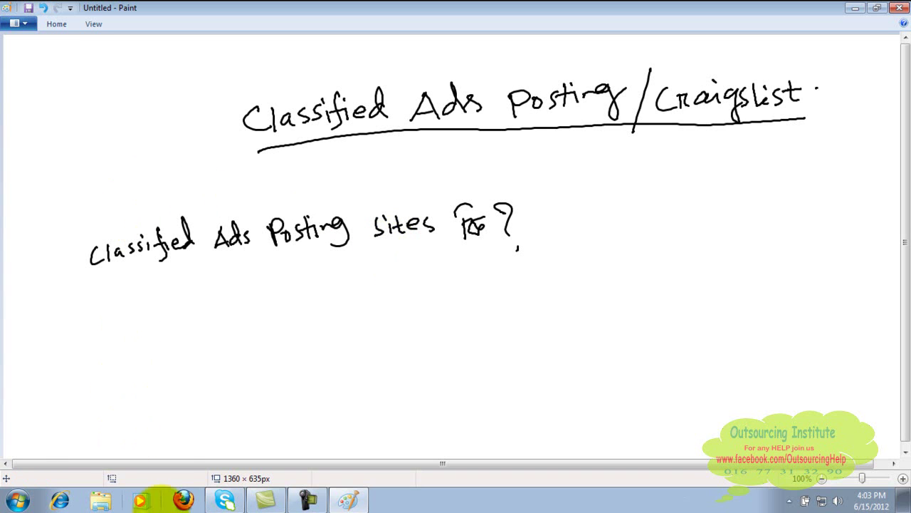
pyautogui.click(183, 501)
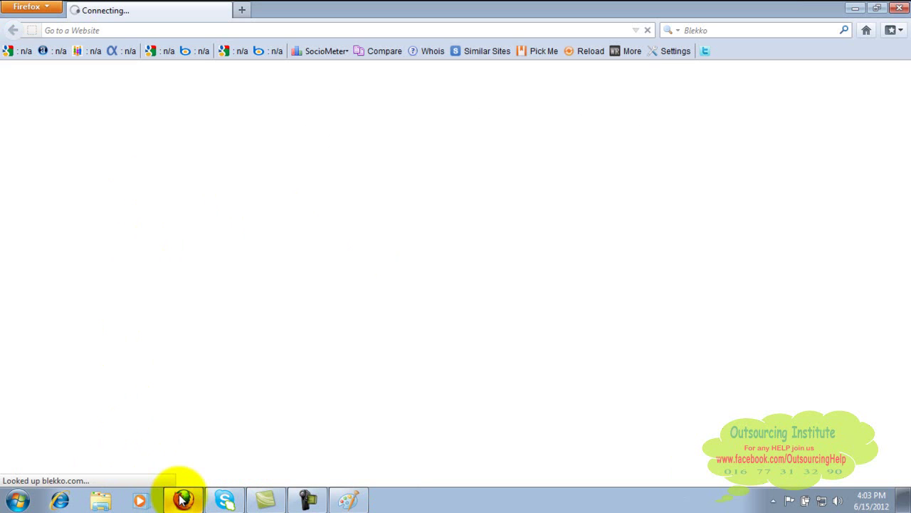
pyautogui.click(244, 30)
pyautogui.write('ww')
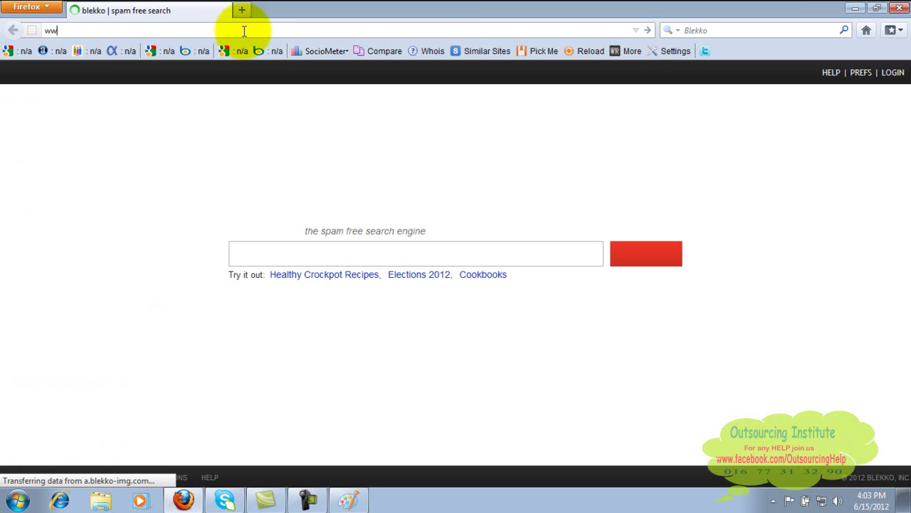
pyautogui.write('w.robi')
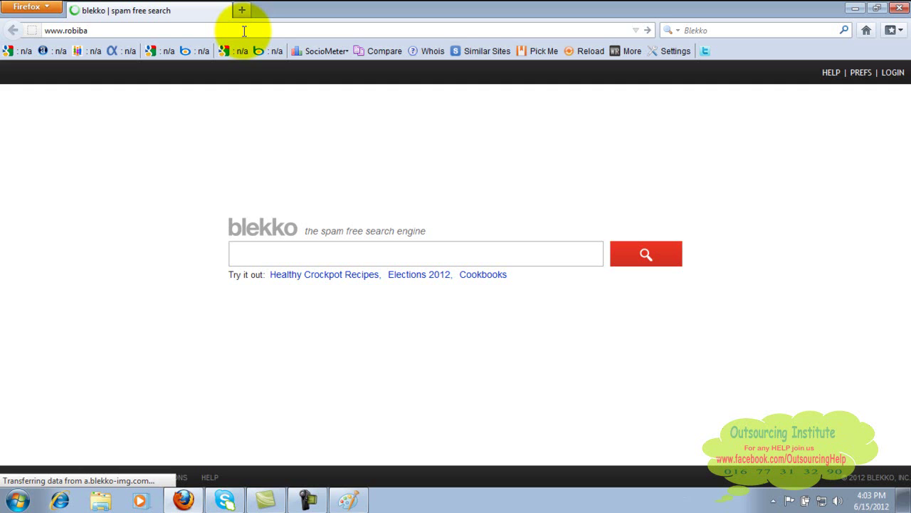
pyautogui.write('bazar.com')
pyautogui.press('Return')
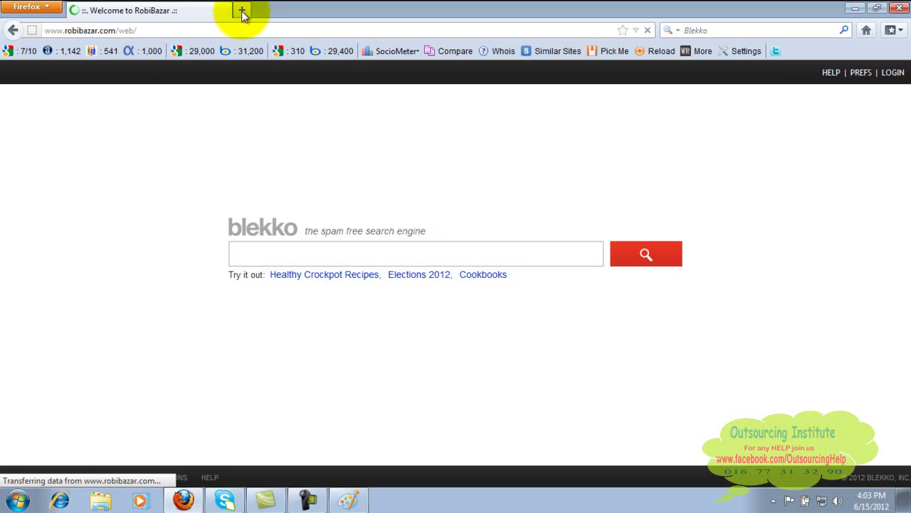
pyautogui.click(241, 11)
pyautogui.write('www.')
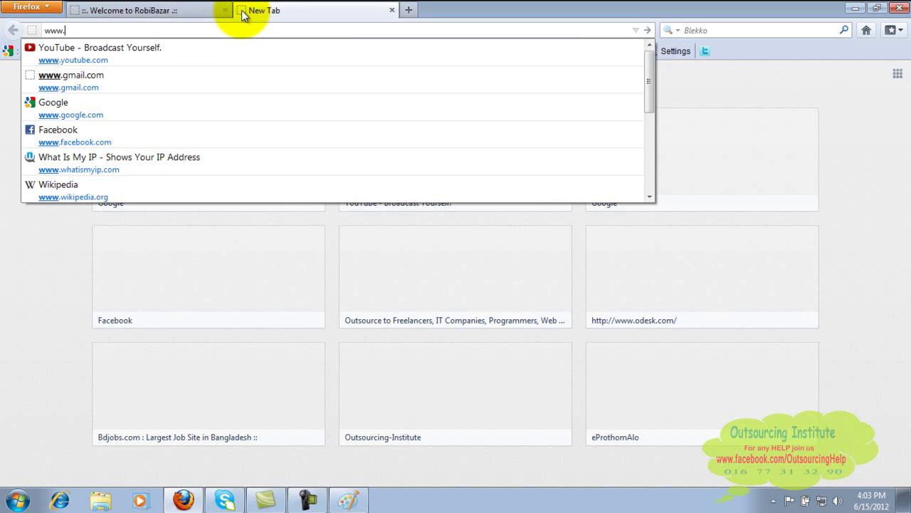
pyautogui.write('cellbazar.com.bd')
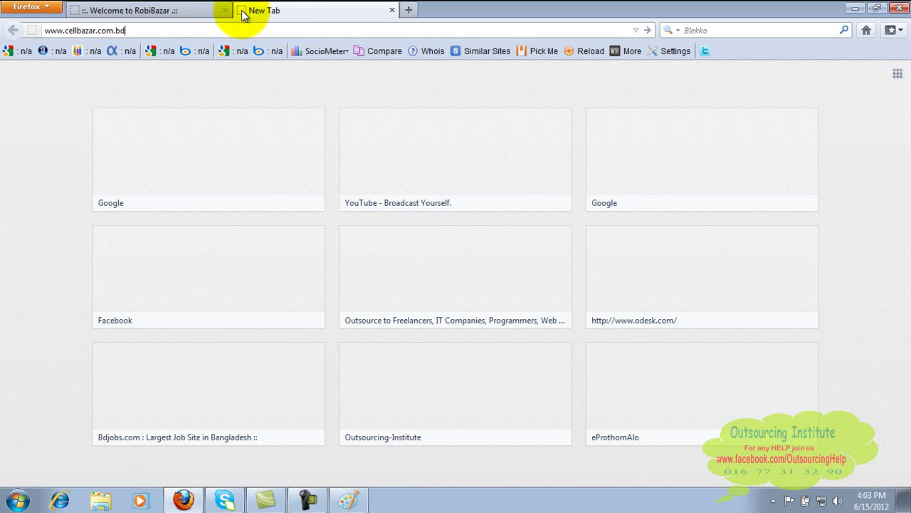
pyautogui.press('Return')
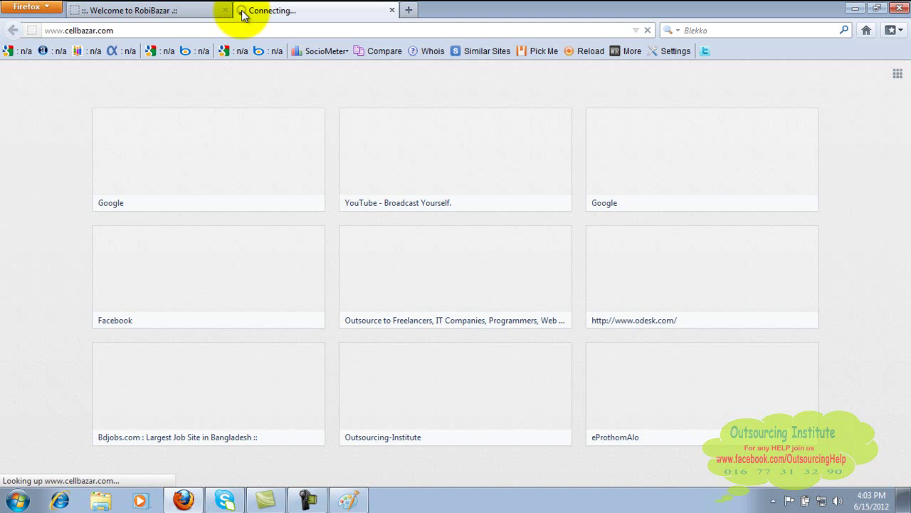
pyautogui.click(409, 10)
pyautogui.write('ww')
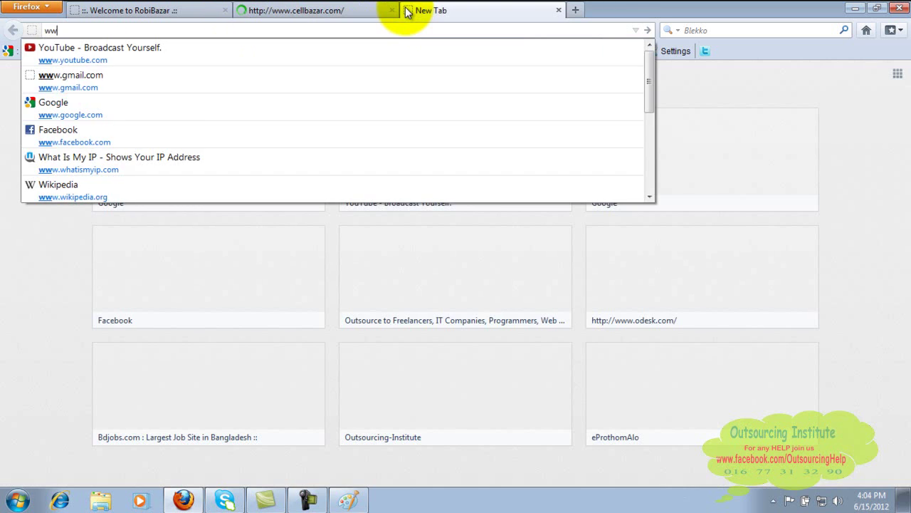
pyautogui.write('w.i')
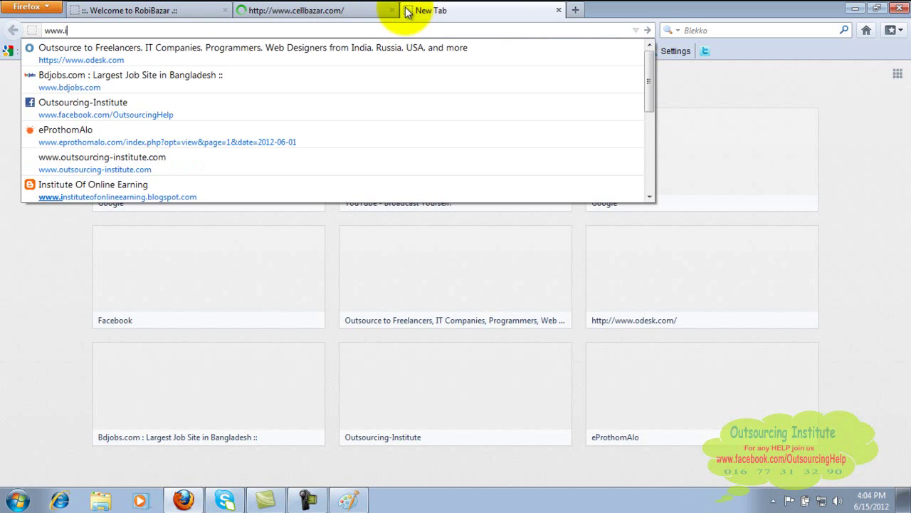
pyautogui.write('dhaka.com')
pyautogui.press('Return')
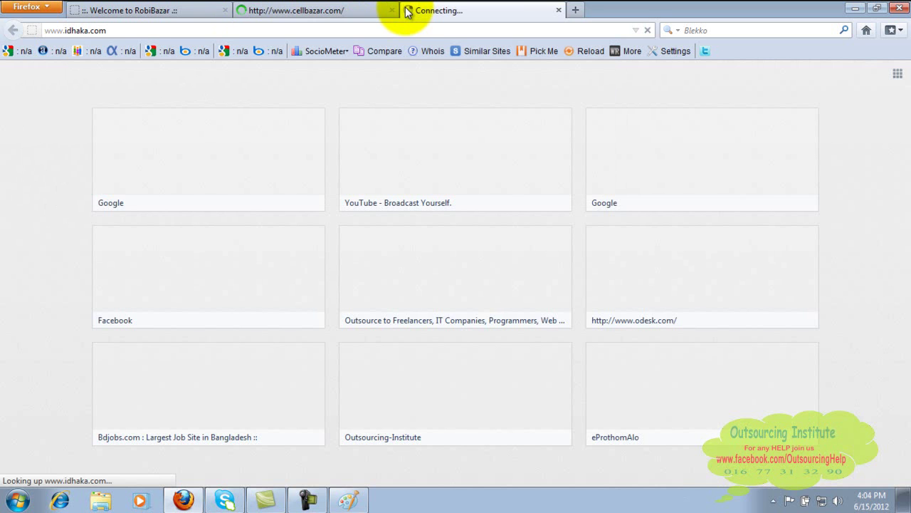
pyautogui.click(337, 7)
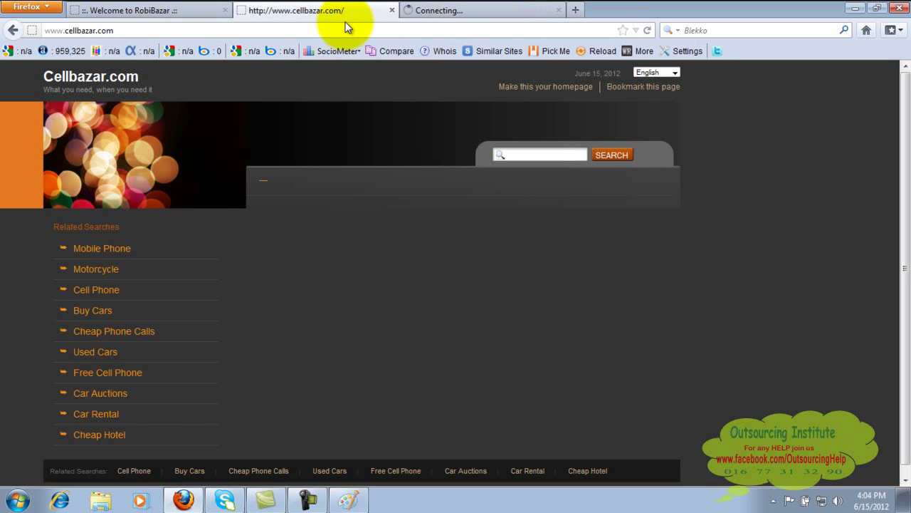
pyautogui.click(347, 29)
pyautogui.write('ww')
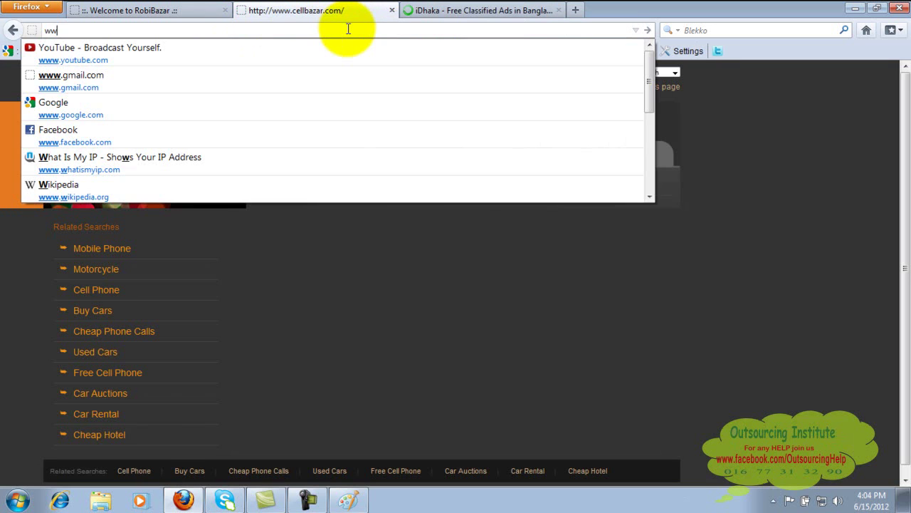
pyautogui.write('w.google.com')
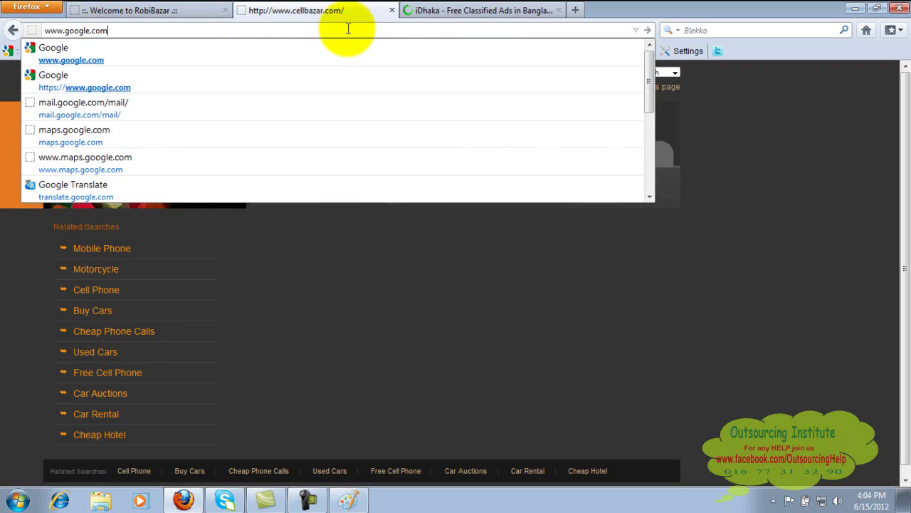
pyautogui.press('Return')
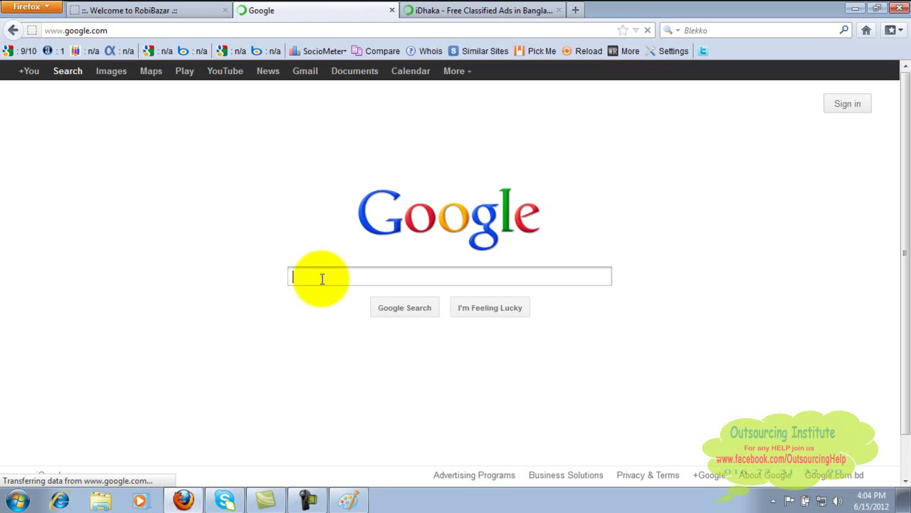
# Search Google for 'cellbaz'.
pyautogui.write('cellba')
pyautogui.press('super')
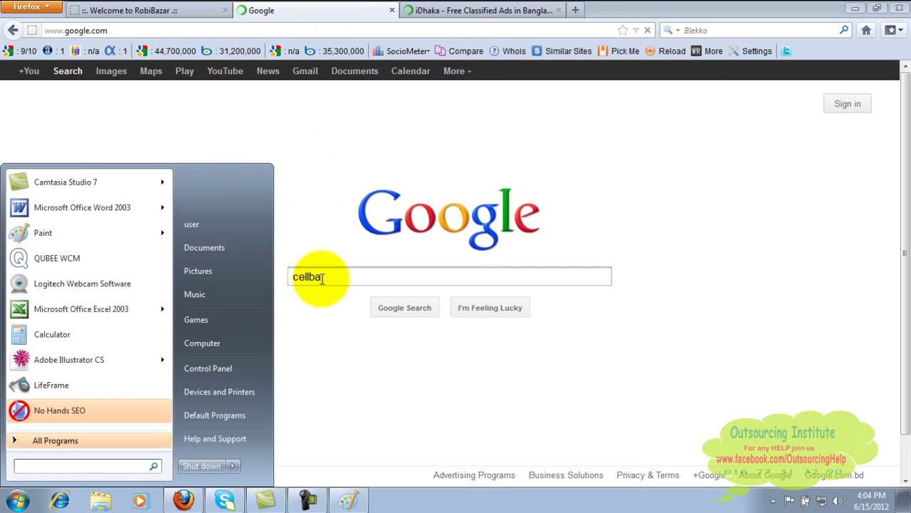
pyautogui.press('super')
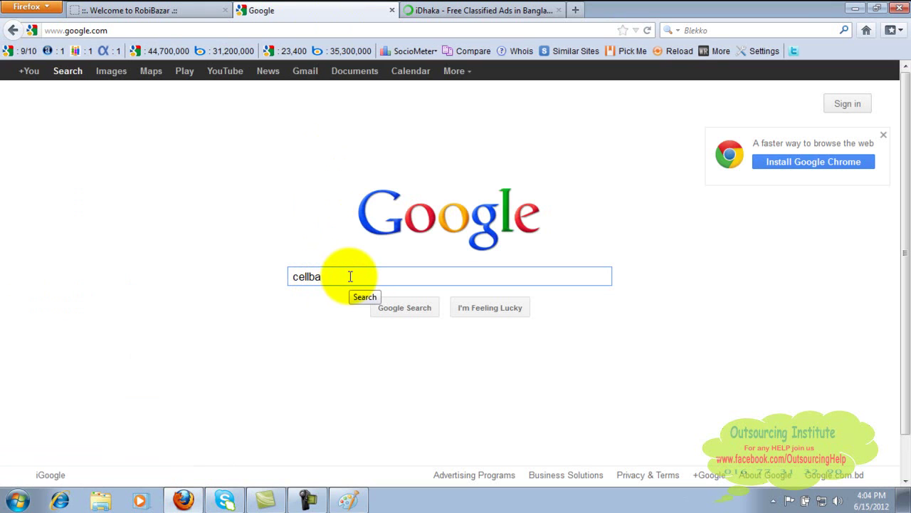
pyautogui.write('zar')
pyautogui.press('Return')
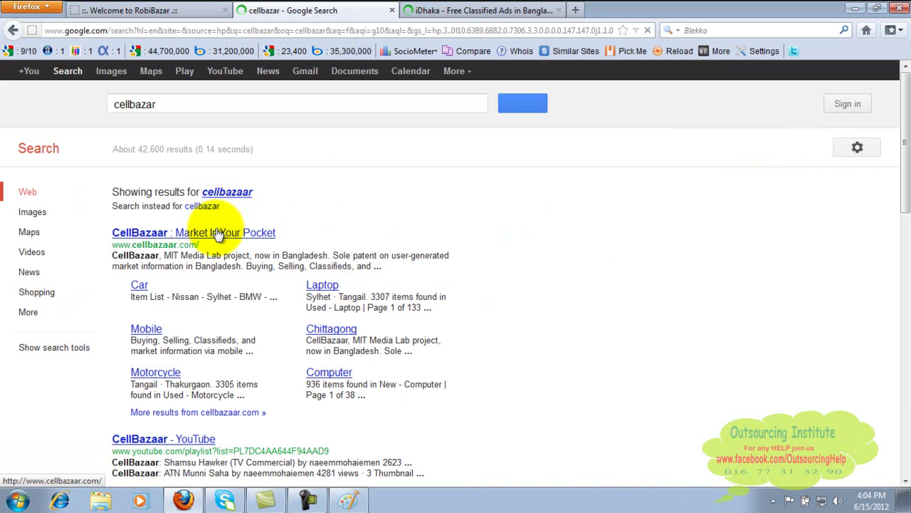
# Open the 'CellBazaar : Market In Your Pocket' result, then return to the RobiBazar tab.
pyautogui.click(218, 235)
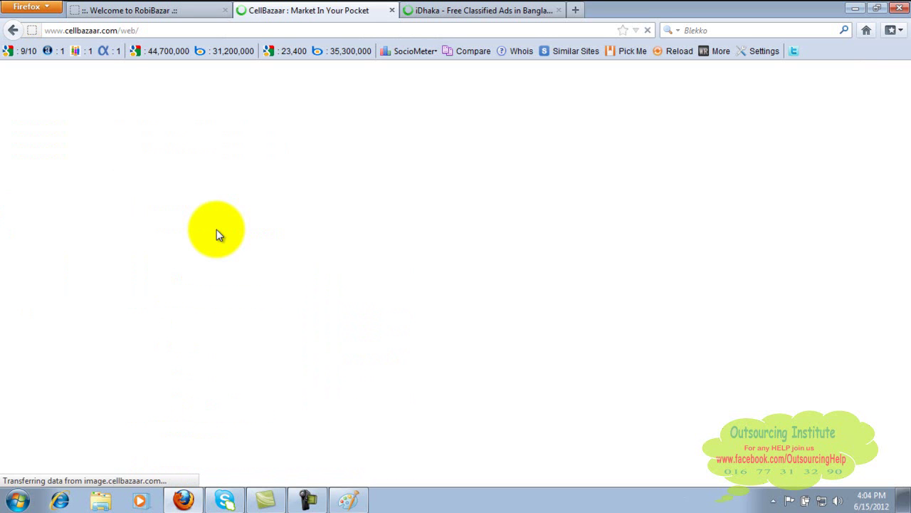
pyautogui.click(135, 8)
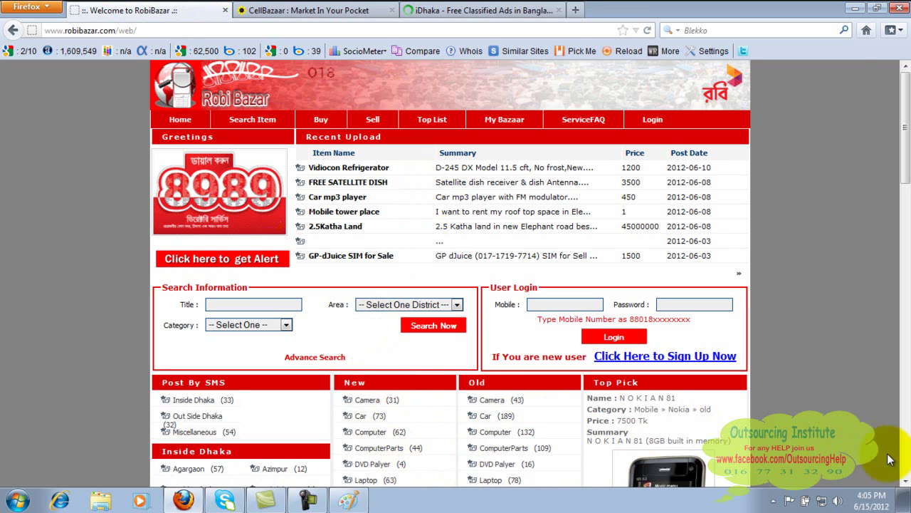
# Open the HP Compaq CQ 420TU Core 2 laptop details, select the seller's cell number, then close it.
pyautogui.click(906, 482)
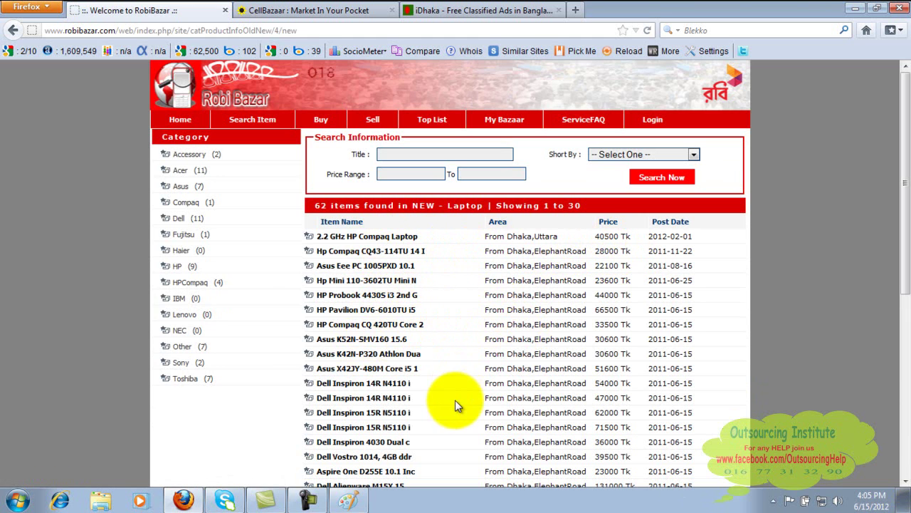
pyautogui.click(395, 324)
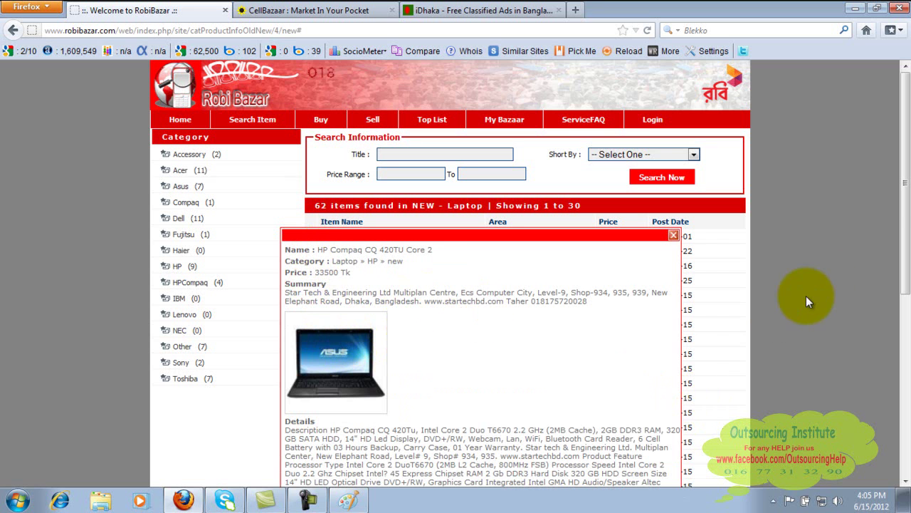
pyautogui.moveTo(906, 183); pyautogui.dragTo(907, 308)
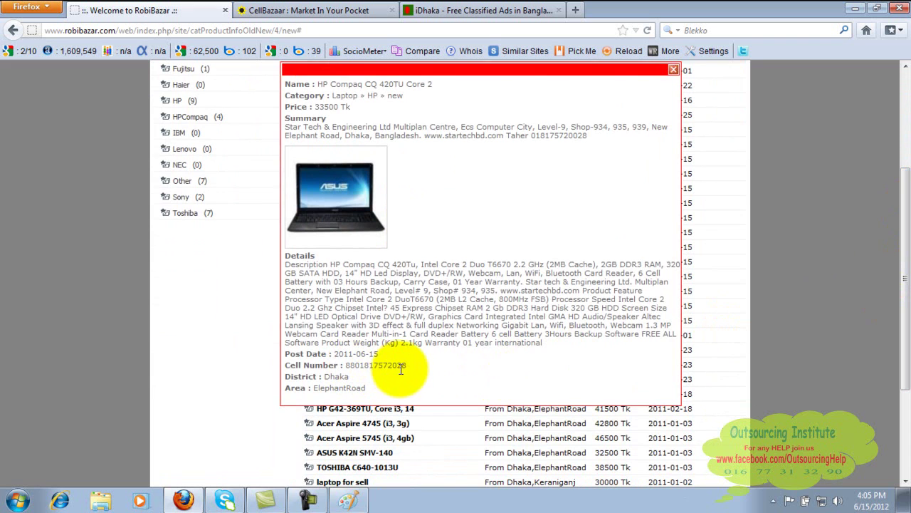
pyautogui.moveTo(402, 368); pyautogui.dragTo(344, 368)
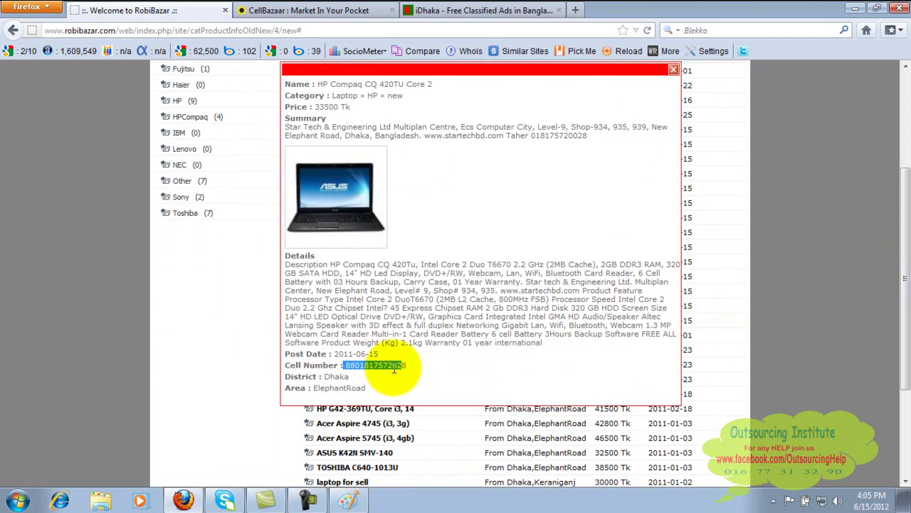
pyautogui.moveTo(404, 367); pyautogui.dragTo(337, 367)
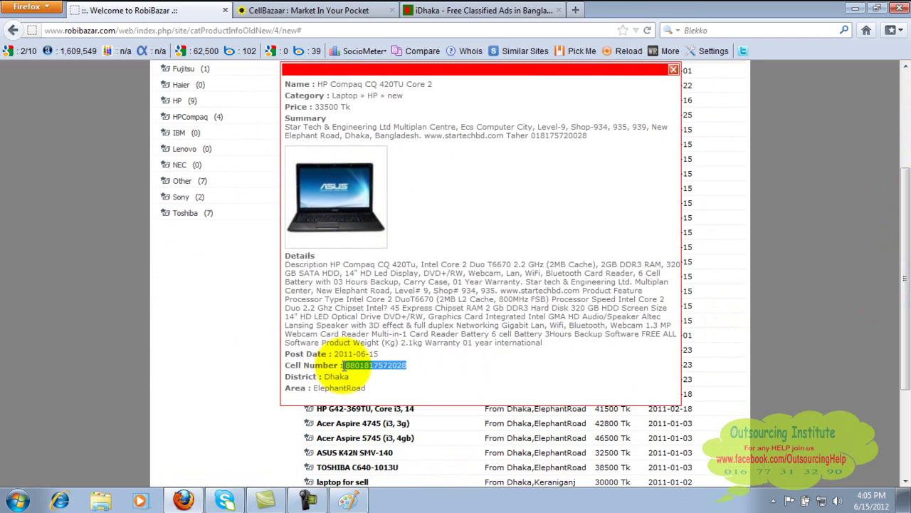
pyautogui.click(674, 71)
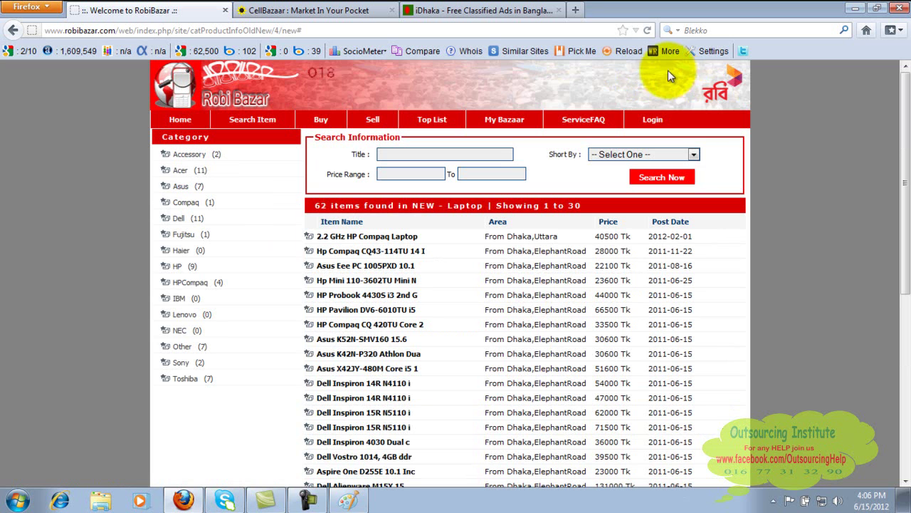
pyautogui.click(578, 11)
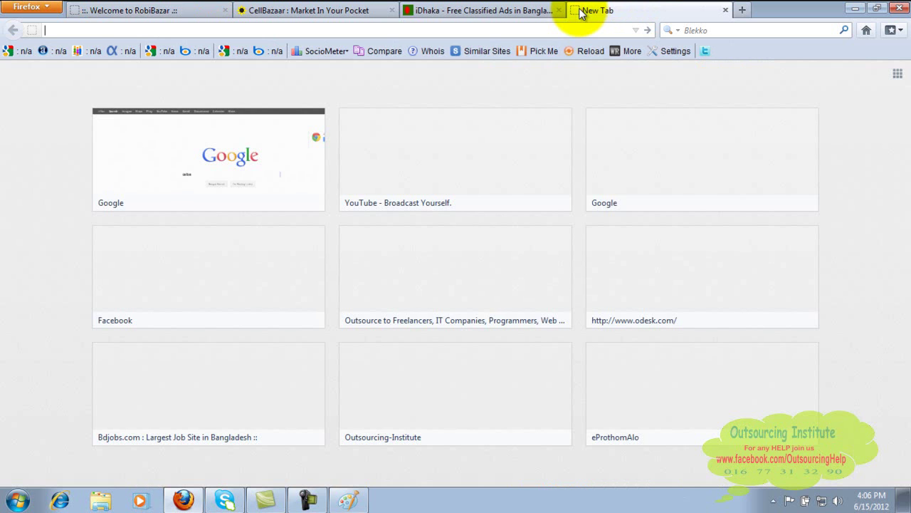
pyautogui.write('www')
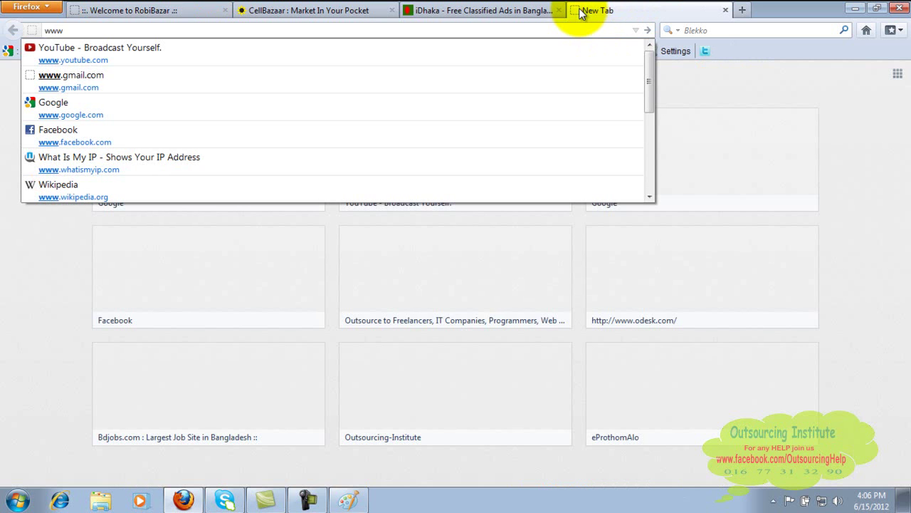
pyautogui.write('.edainikazadi.')
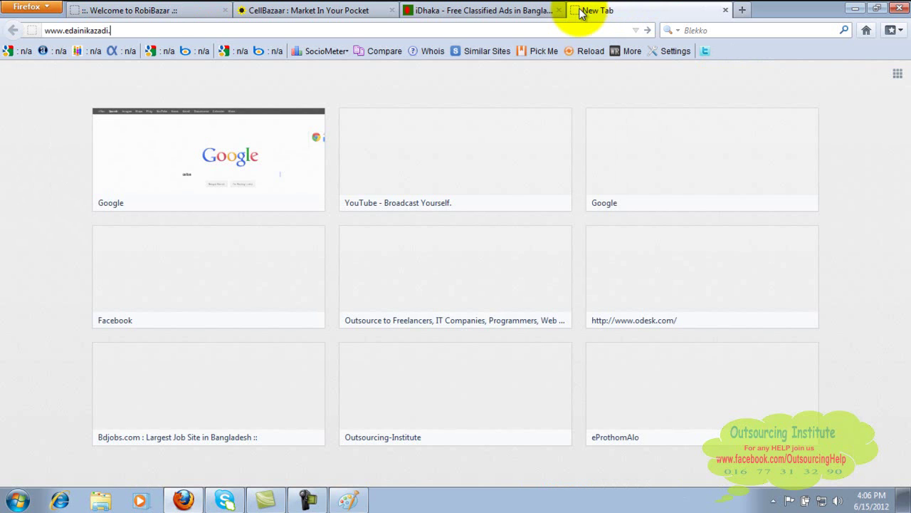
pyautogui.write('t')
pyautogui.press('Return')
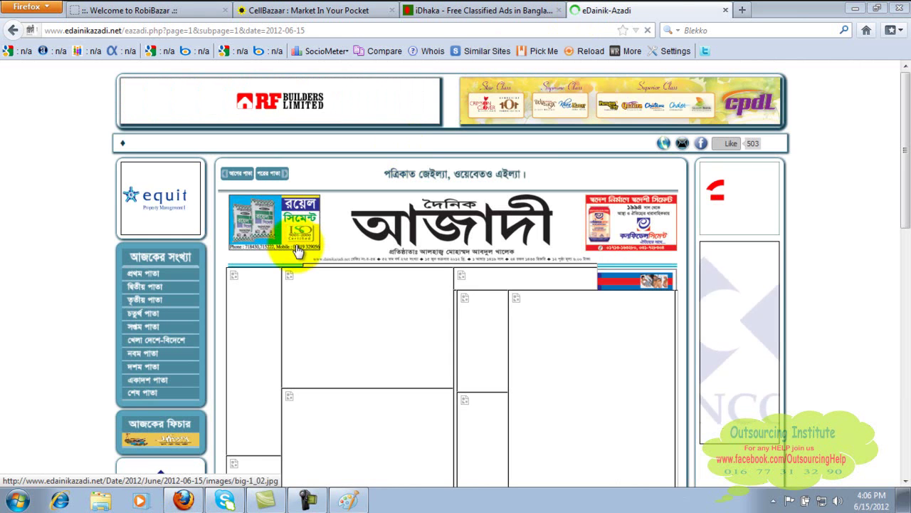
# Open newspaper page 11, enlarge a classified ads column, then return to the RobiBazar laptop listing.
pyautogui.click(147, 382)
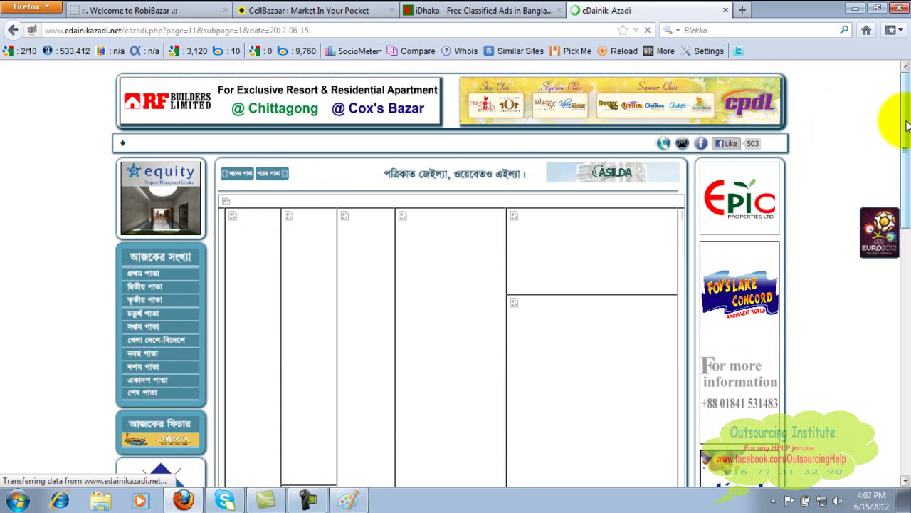
pyautogui.moveTo(906, 125); pyautogui.dragTo(908, 140)
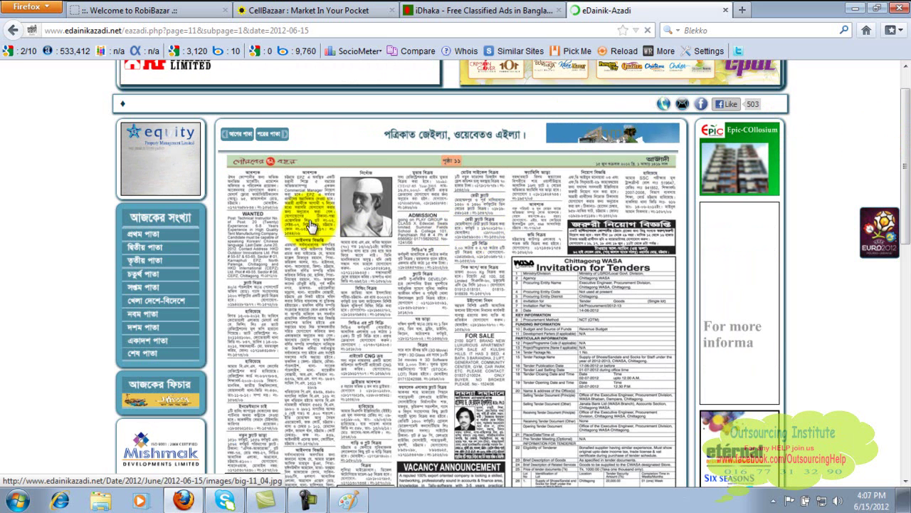
pyautogui.click(455, 224)
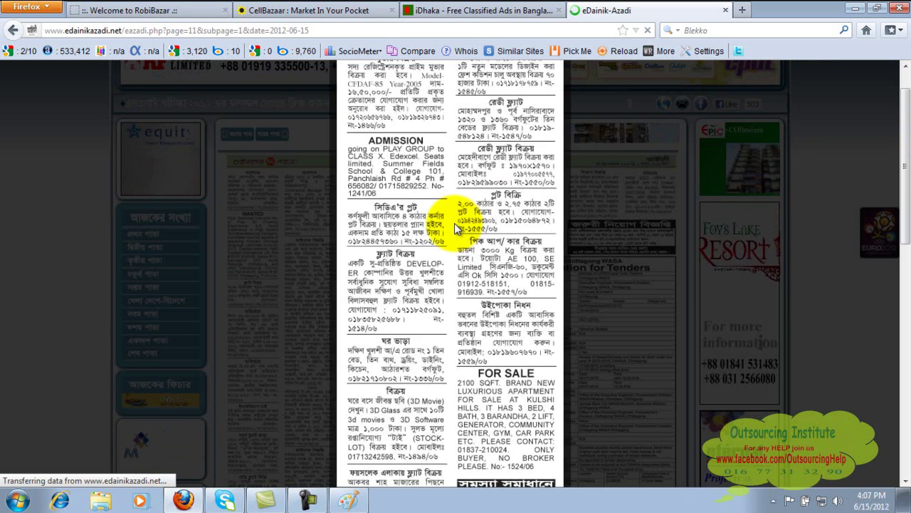
pyautogui.click(905, 66)
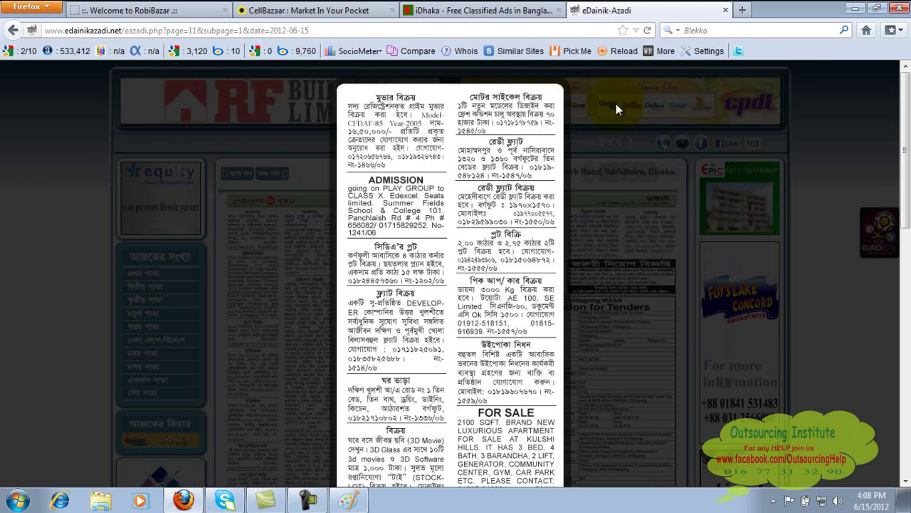
pyautogui.click(324, 9)
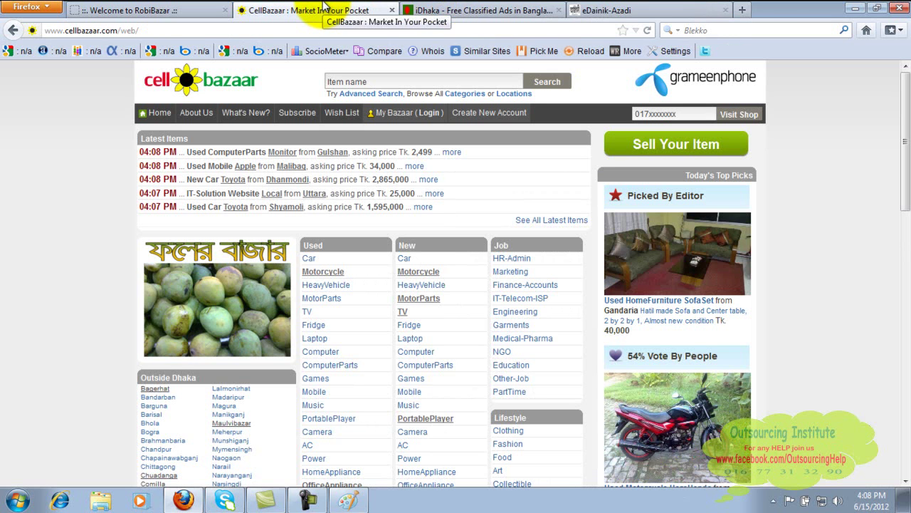
pyautogui.click(118, 9)
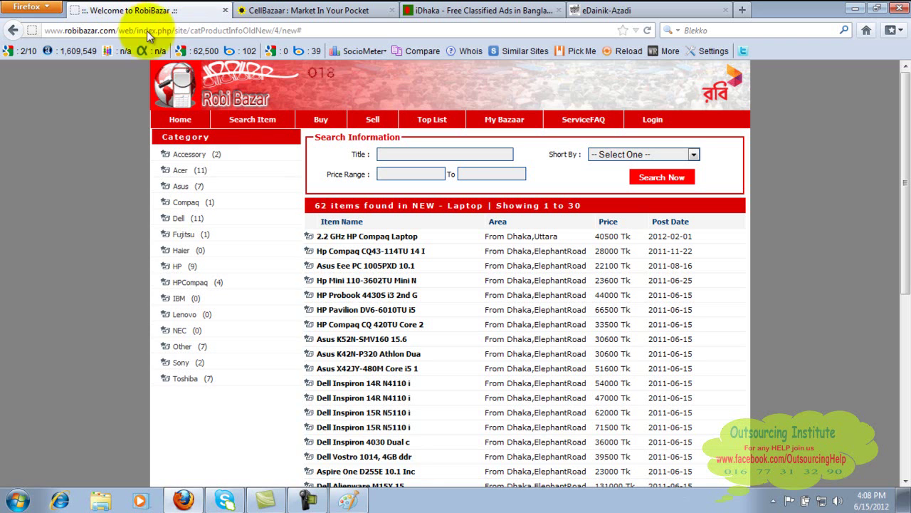
# Glance at the eDainik-Azadi classifieds and RobiBazar listing, ending on the CellBazaar tab.
pyautogui.click(616, 10)
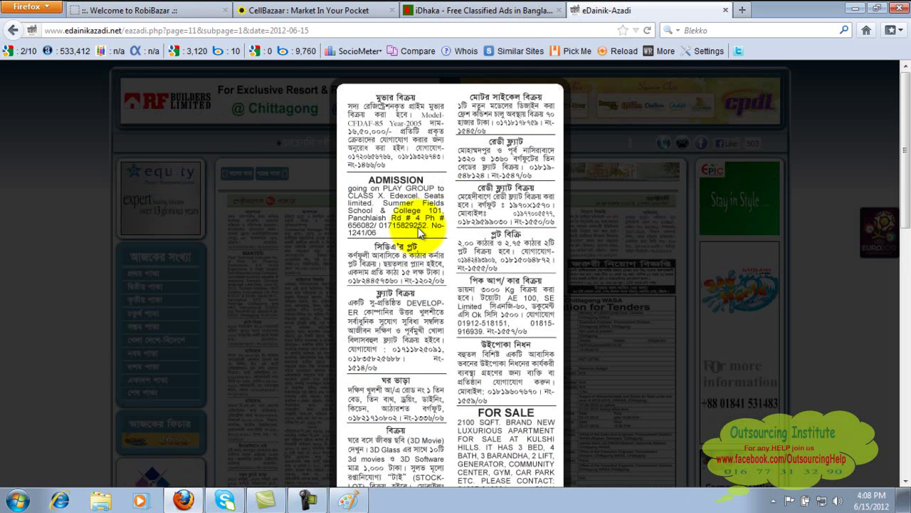
pyautogui.click(193, 8)
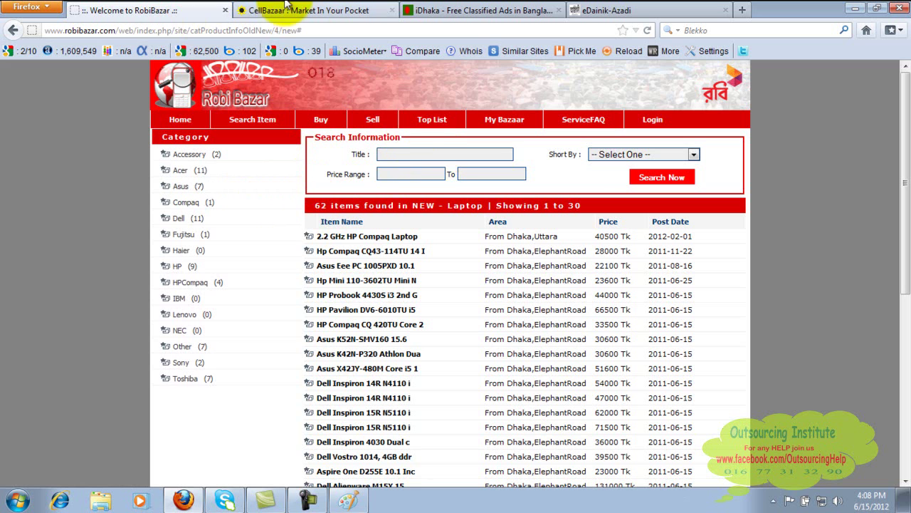
pyautogui.click(262, 10)
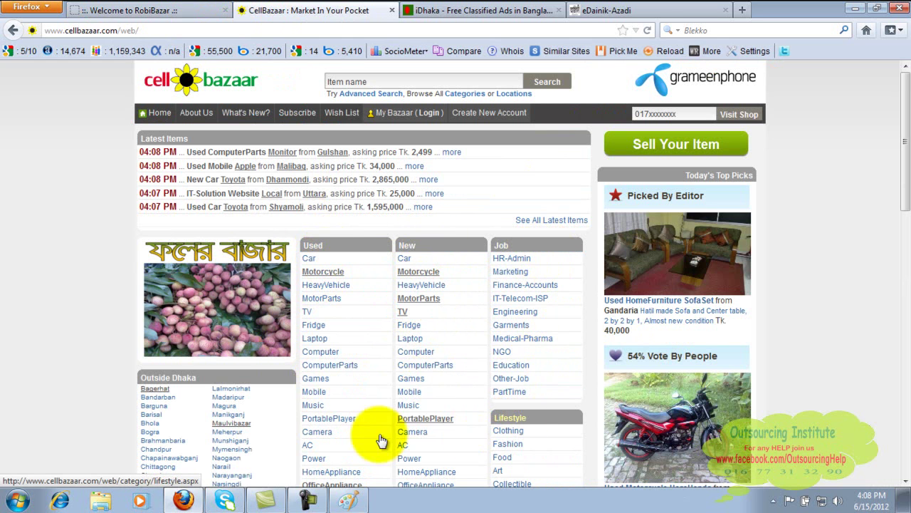
# Scroll through CellBazaar's category groups, then switch to the eDainik-Azadi classified ads tab.
pyautogui.moveTo(904, 182); pyautogui.dragTo(905, 281)
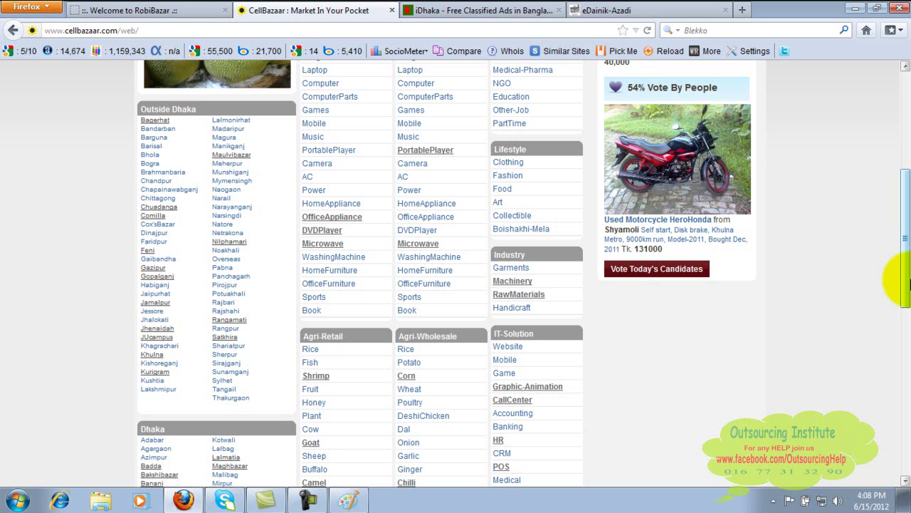
pyautogui.click(619, 8)
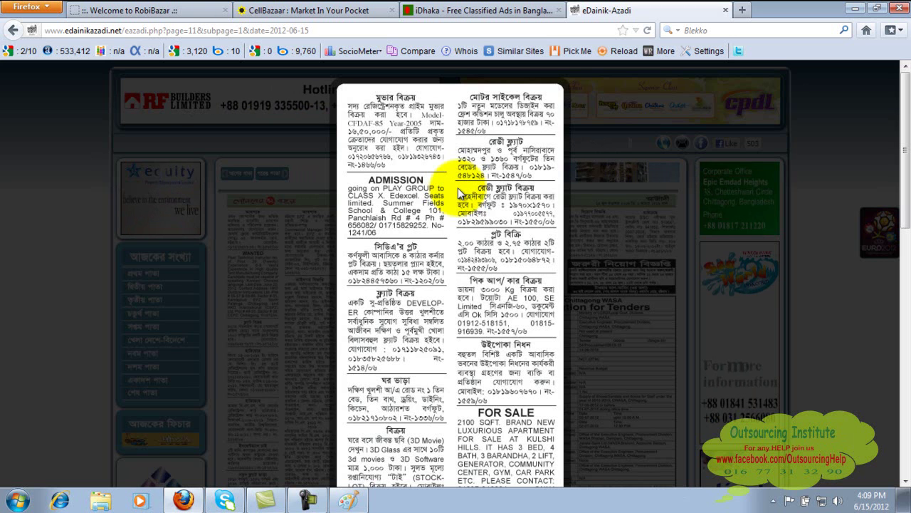
# Dismiss the enlarged ad to show the full page 11 of the 2012-06-15 eDainik-Azadi paper.
pyautogui.click(632, 262)
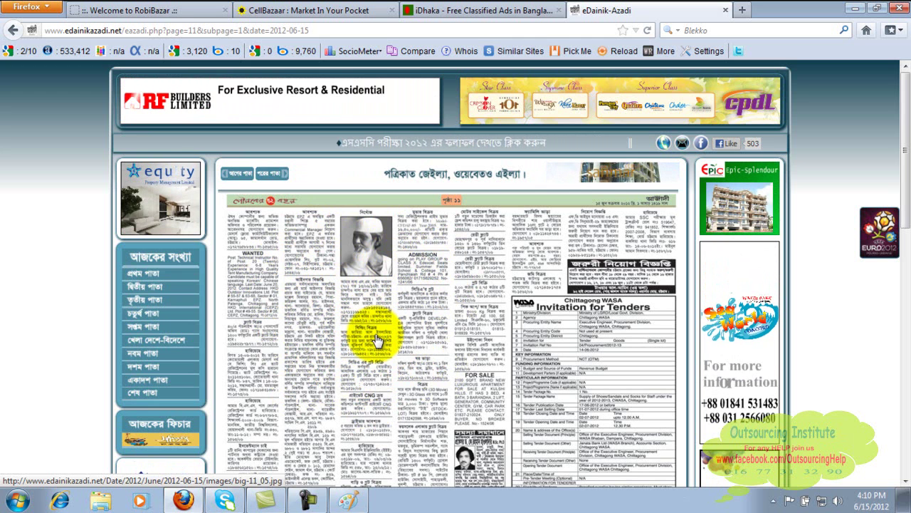
# Open RobiBazar's Dell Inspiron 14R N4110 i listing at 47000 Tk and highlight the seller's cell number.
pyautogui.click(192, 9)
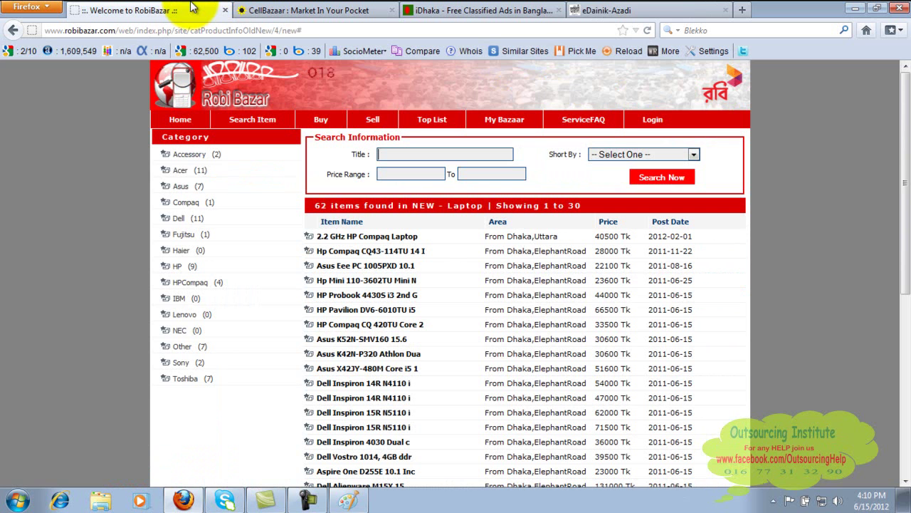
pyautogui.click(363, 398)
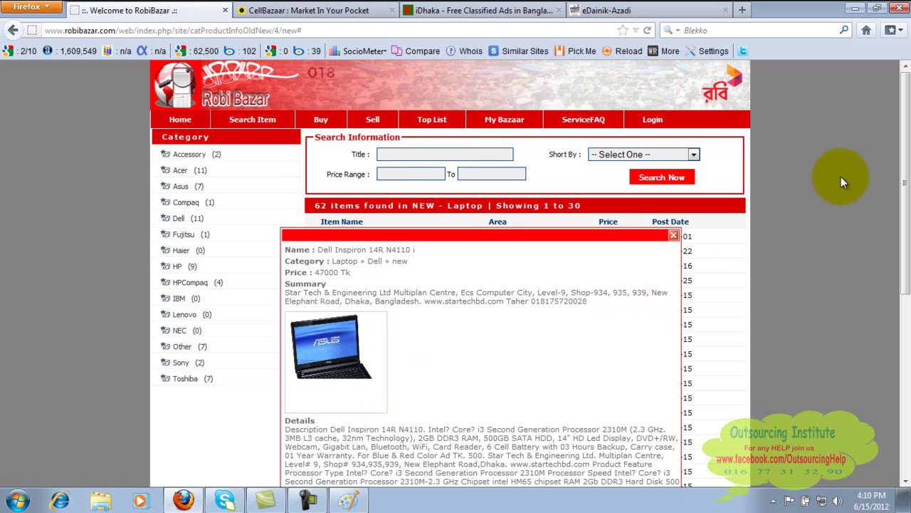
pyautogui.moveTo(906, 170); pyautogui.dragTo(907, 288)
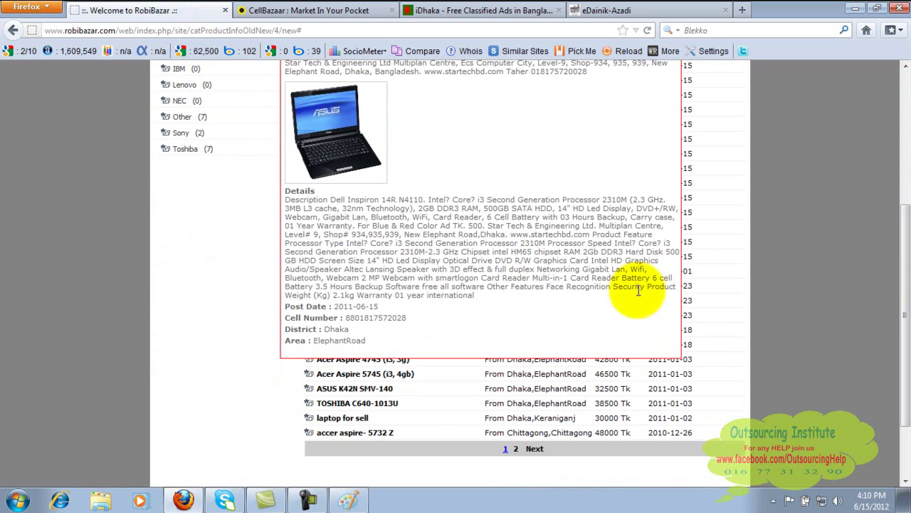
pyautogui.moveTo(407, 317); pyautogui.dragTo(356, 319)
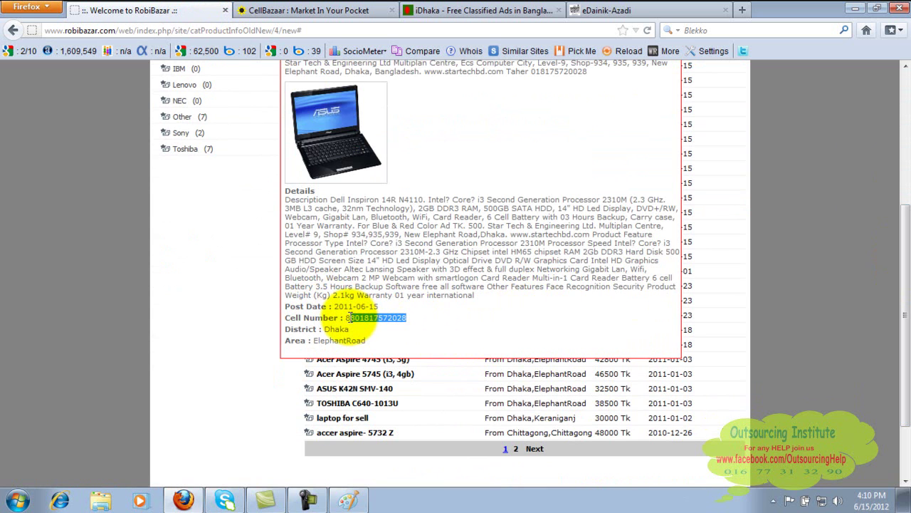
pyautogui.moveTo(348, 318); pyautogui.dragTo(350, 317)
pyautogui.click(906, 164)
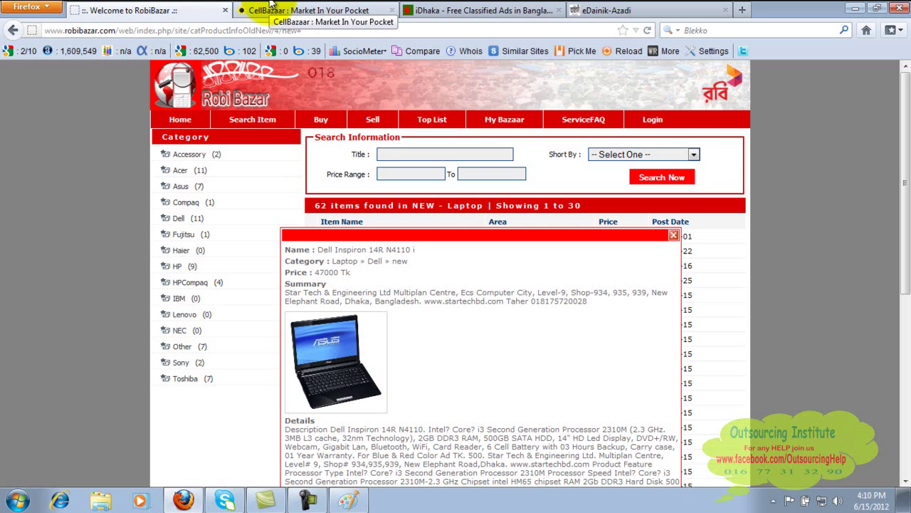
# Glance at the iDhaka ads, then return to the top of the CellBazaar home page.
pyautogui.click(302, 9)
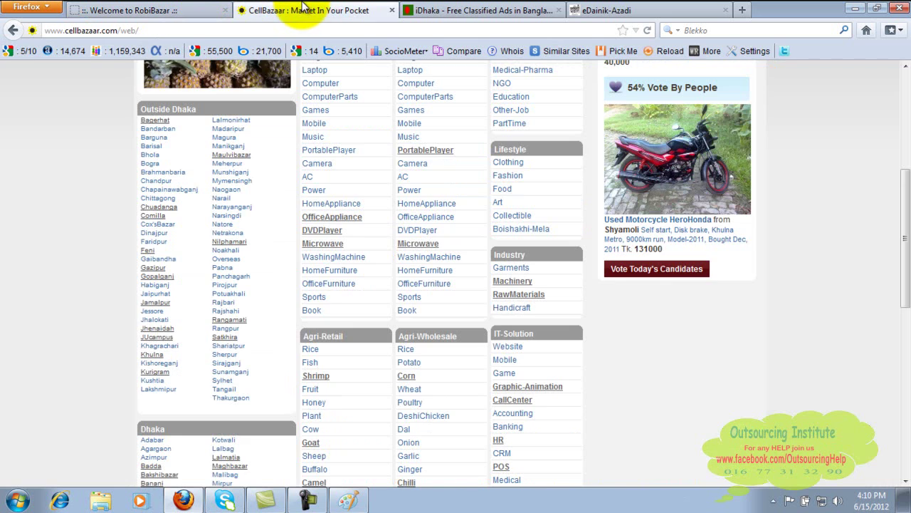
pyautogui.click(487, 8)
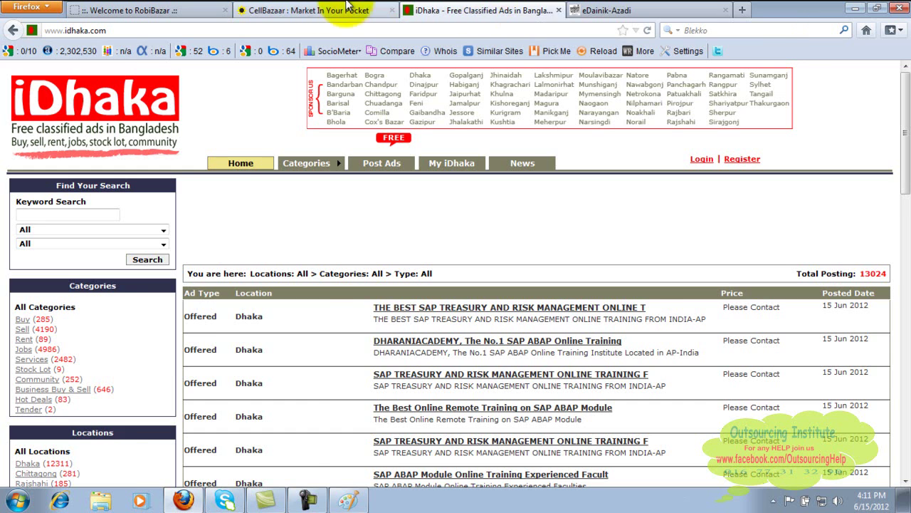
pyautogui.click(322, 8)
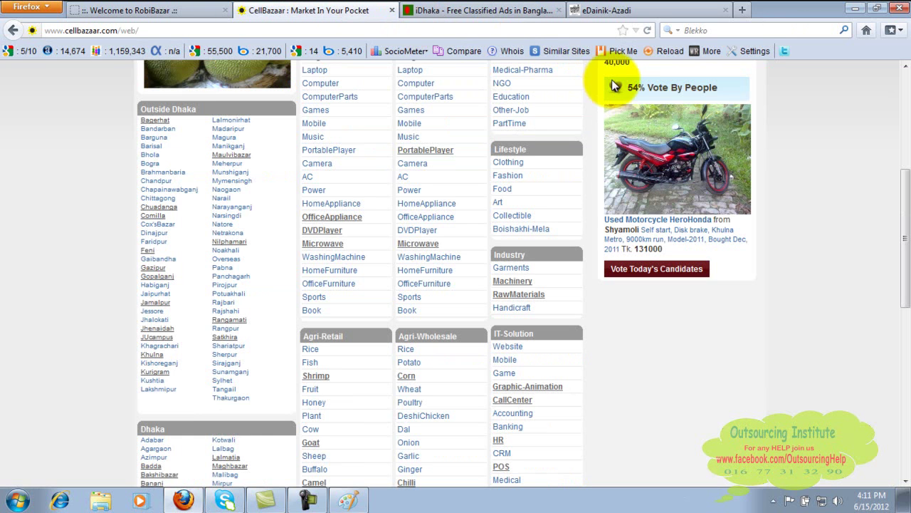
pyautogui.click(906, 100)
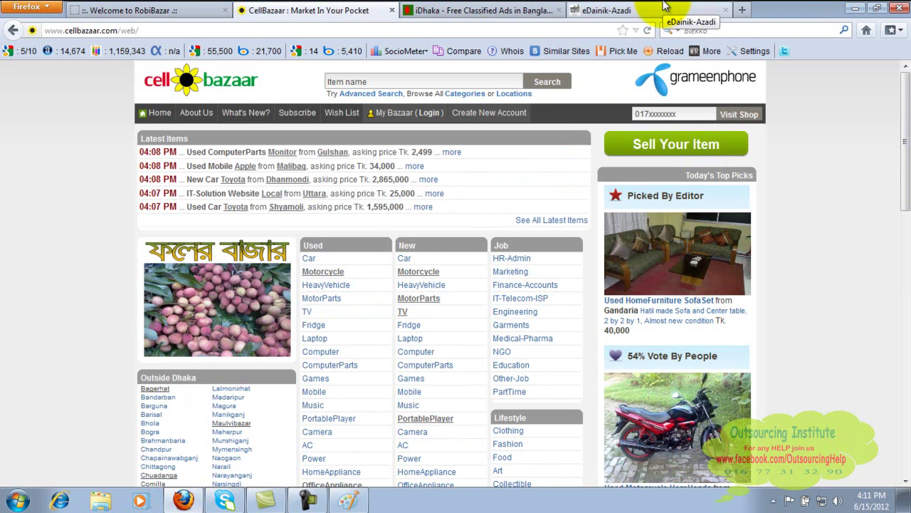
pyautogui.doubleClick(743, 7)
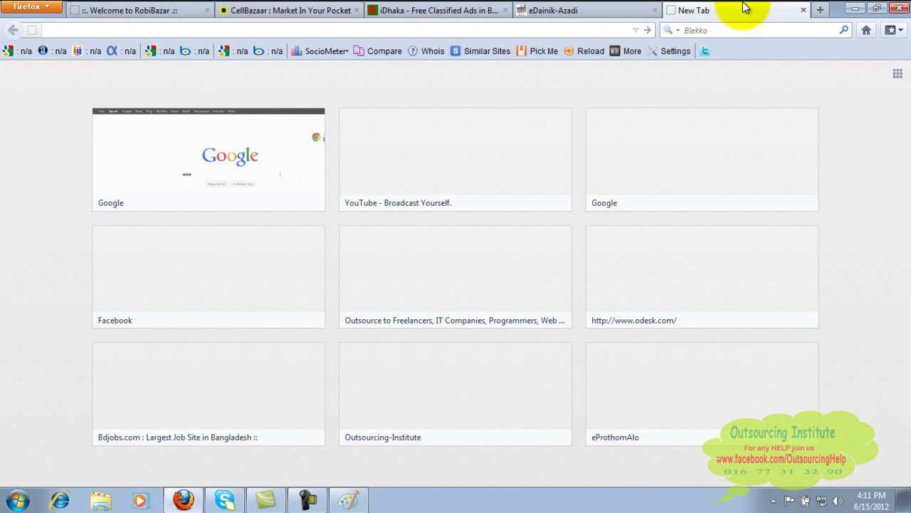
pyautogui.write('www.google.com')
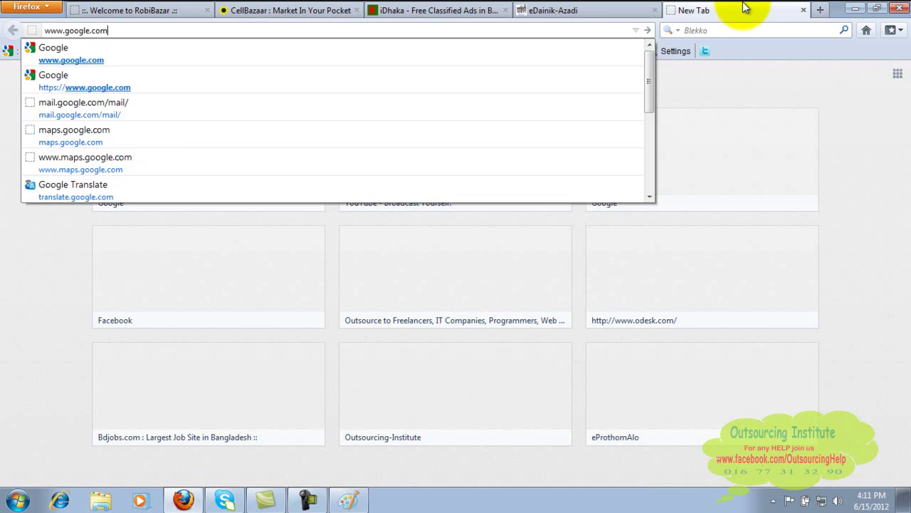
pyautogui.press('Return')
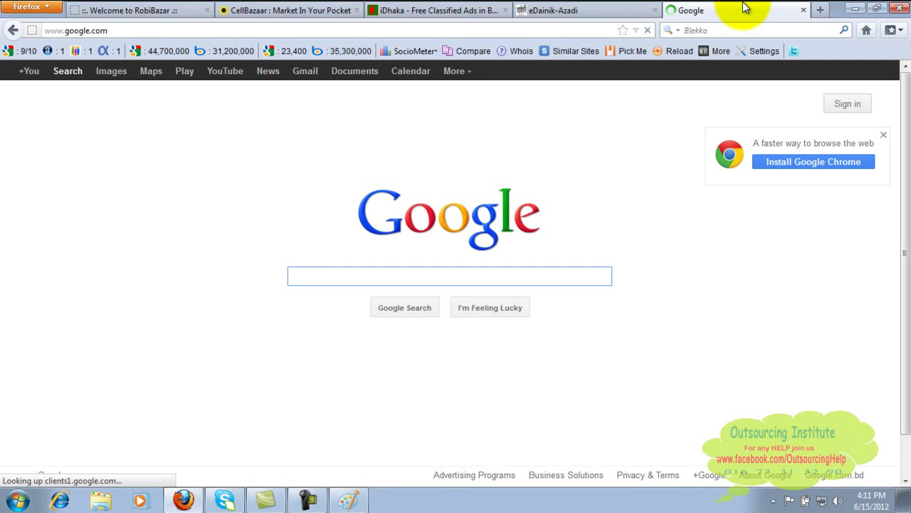
pyautogui.write('classifie')
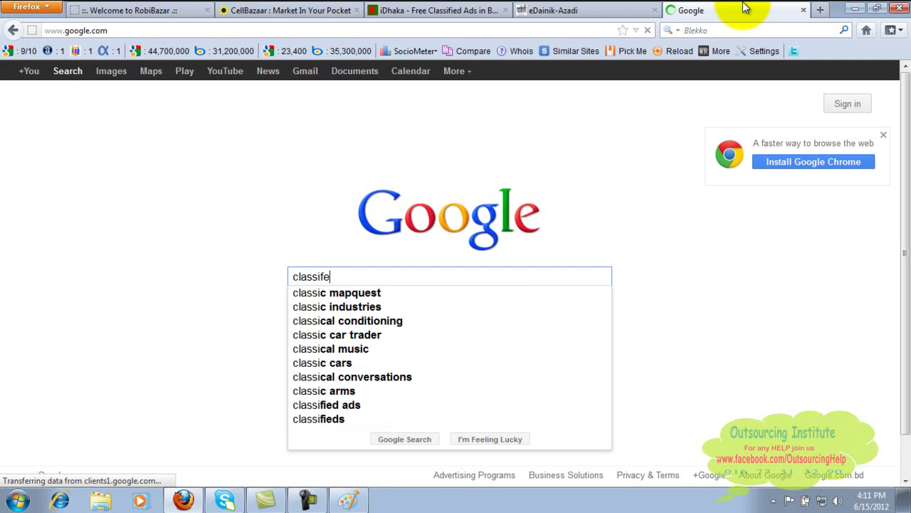
pyautogui.write('d')
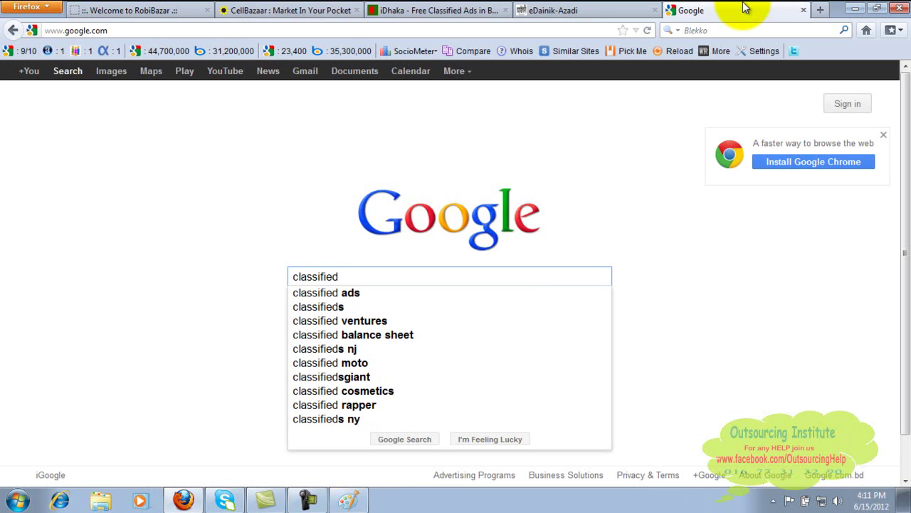
pyautogui.write(' ads')
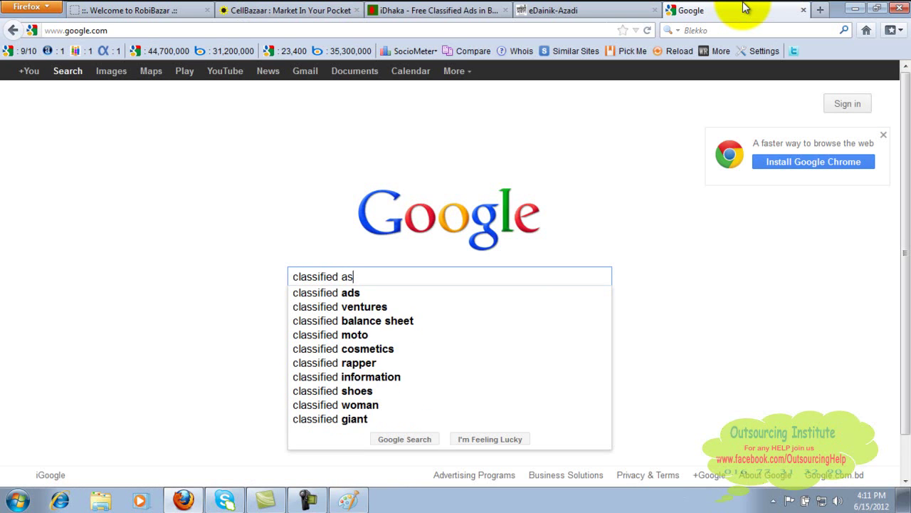
pyautogui.write(' pos')
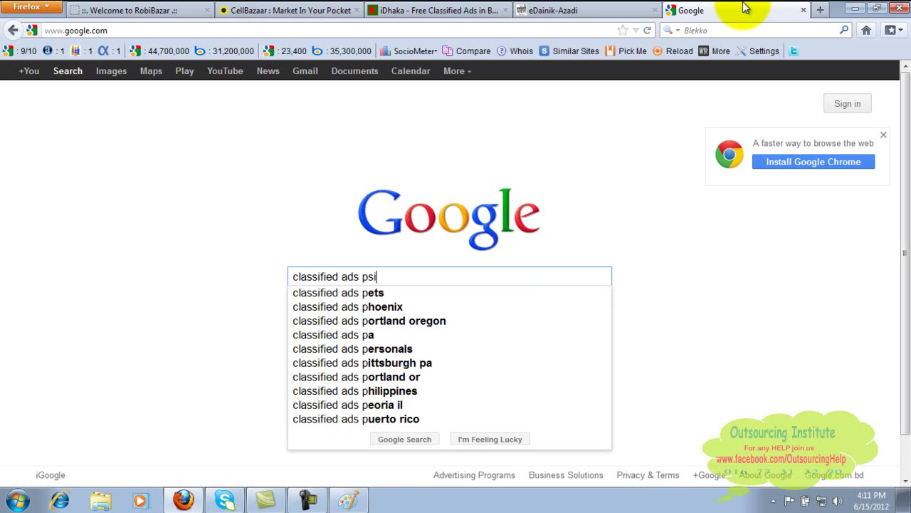
pyautogui.press('BackSpace')
pyautogui.write('osting ')
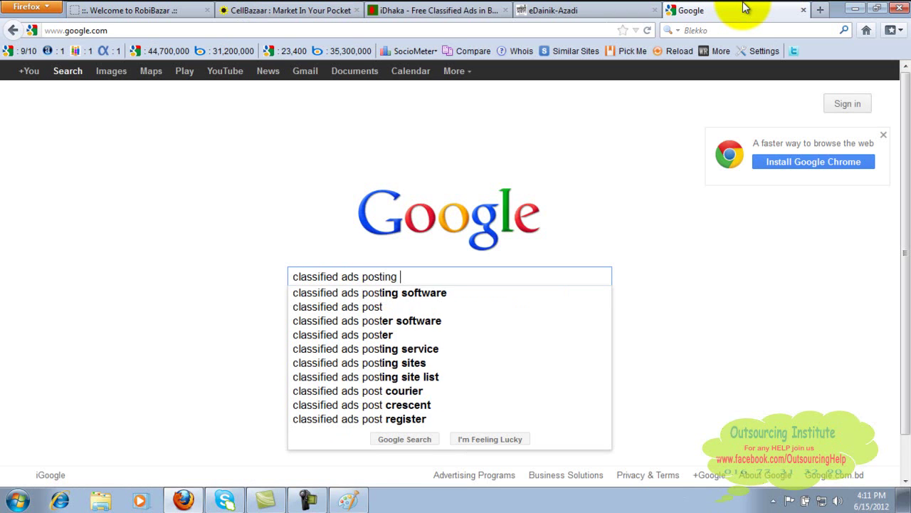
pyautogui.write('sites in')
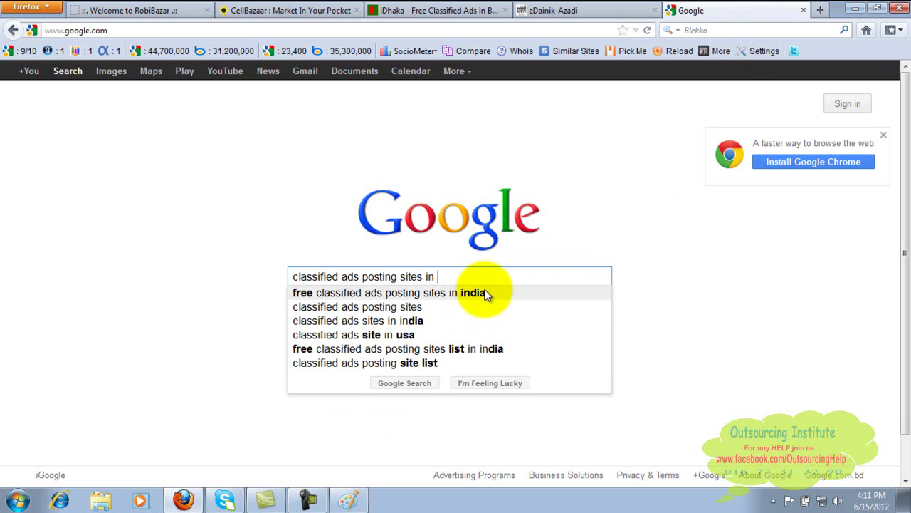
pyautogui.write('erica')
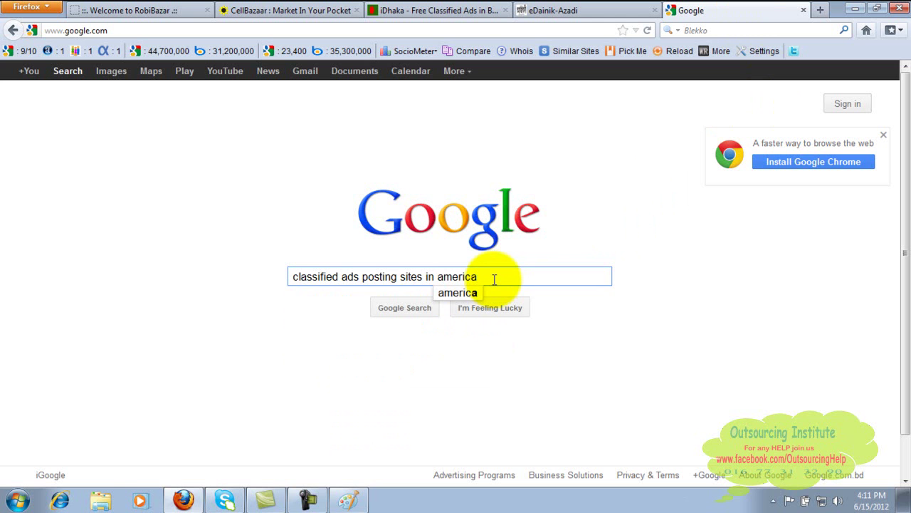
pyautogui.press('Return')
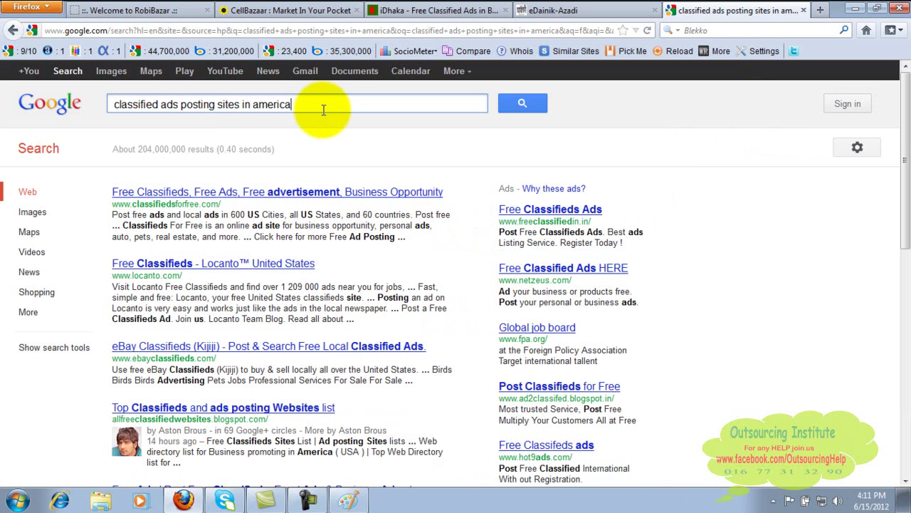
# Re-run the search as 'classified ads posting sites in usa' and open the Classifieds For Free result.
pyautogui.press('BackSpace')
pyautogui.press('BackSpace')
pyautogui.press('BackSpace')
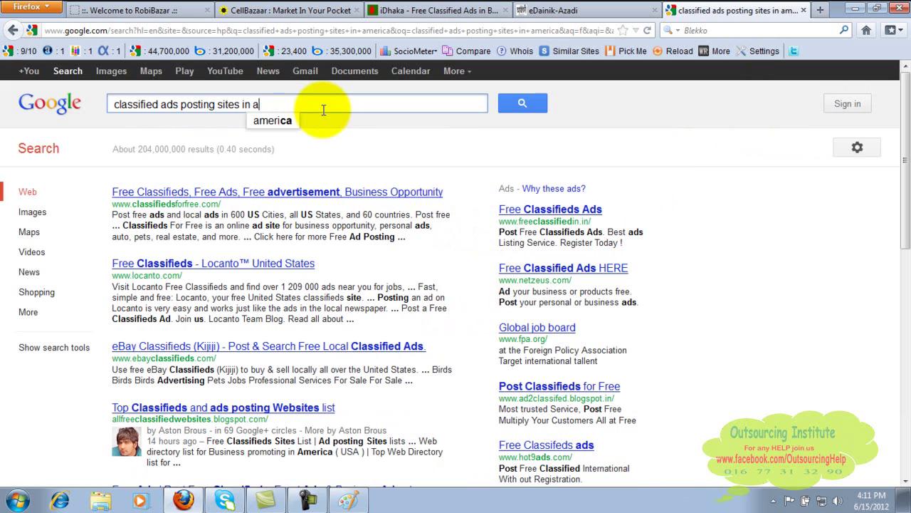
pyautogui.press('Return')
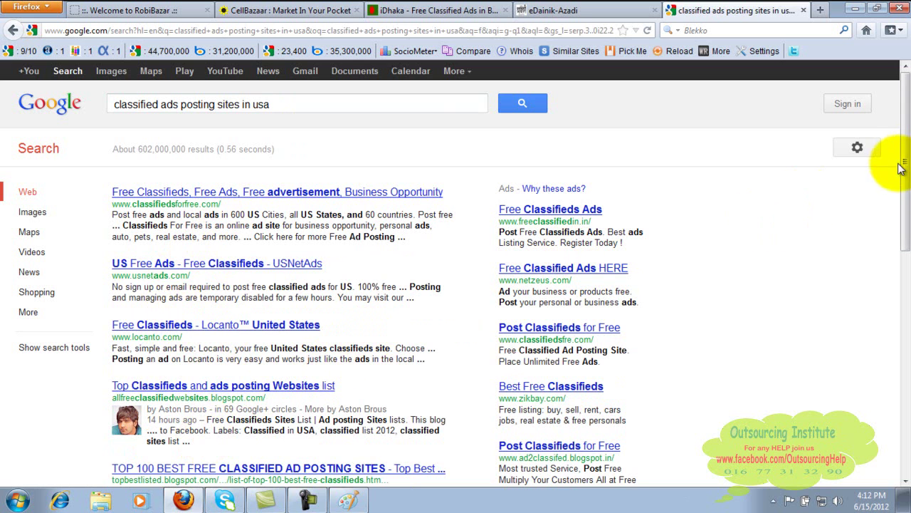
pyautogui.moveTo(902, 163); pyautogui.dragTo(901, 142)
pyautogui.scroll(1, 902, 143)
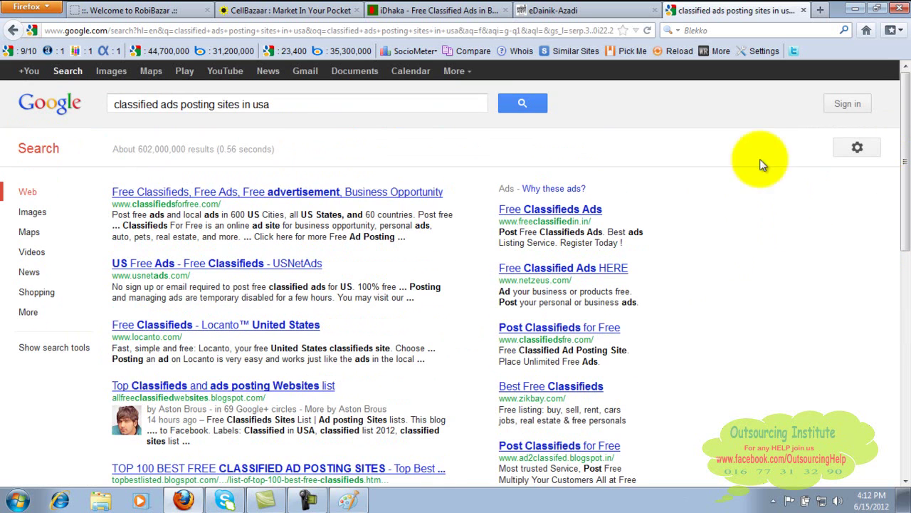
pyautogui.click(354, 194)
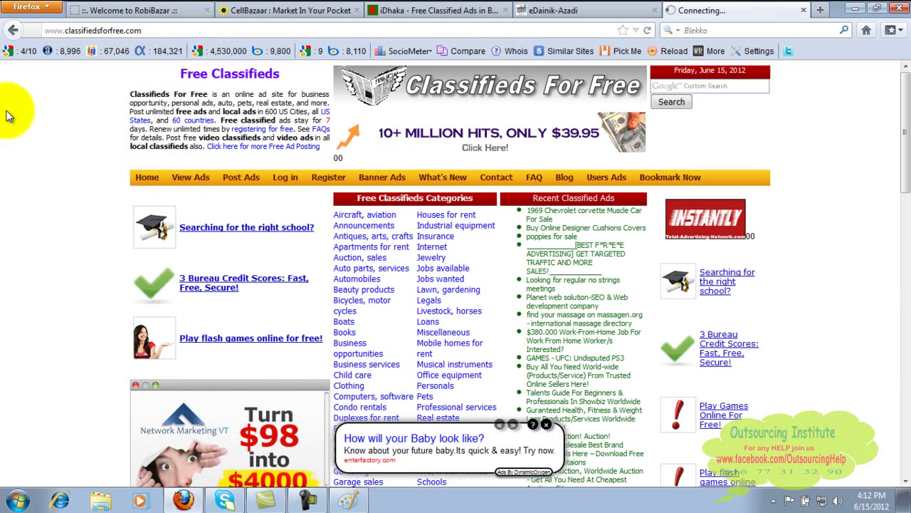
# Back on Google, search 'classified ads posting sites in new york' and scroll through the results.
pyautogui.click(14, 31)
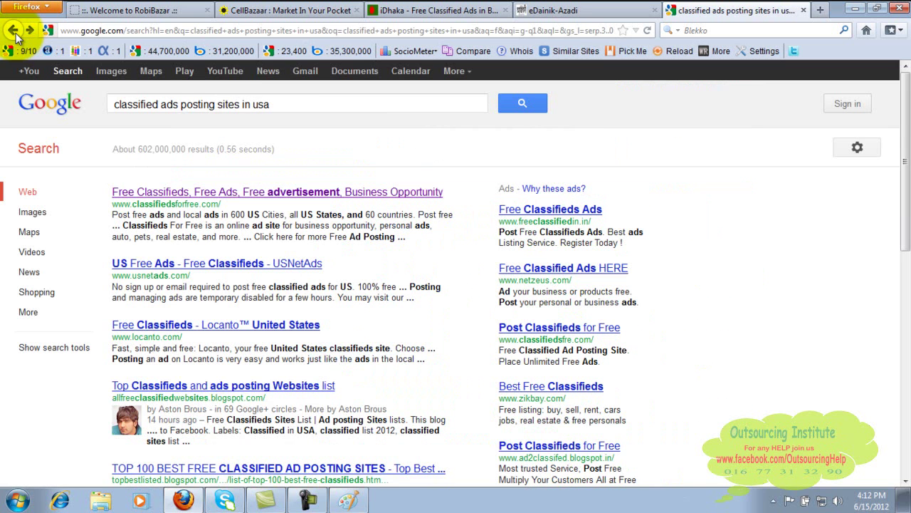
pyautogui.click(295, 103)
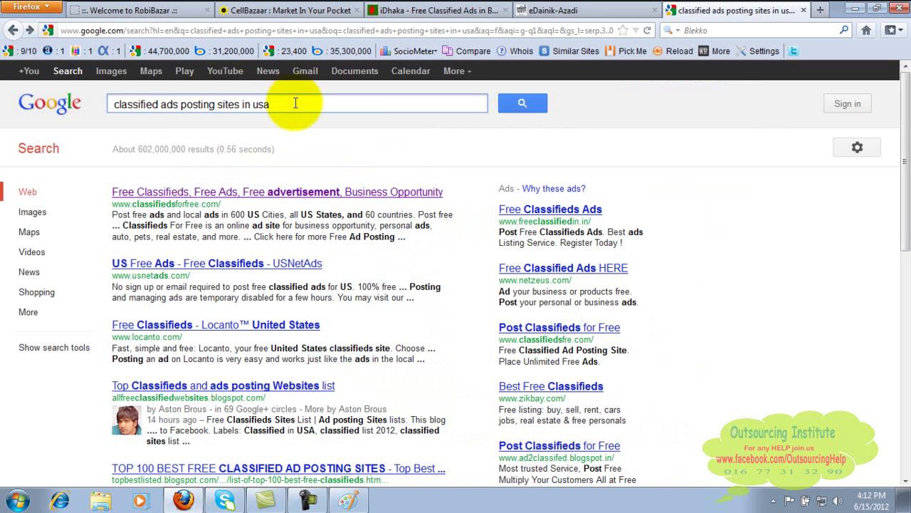
pyautogui.press('BackSpace')
pyautogui.press('BackSpace')
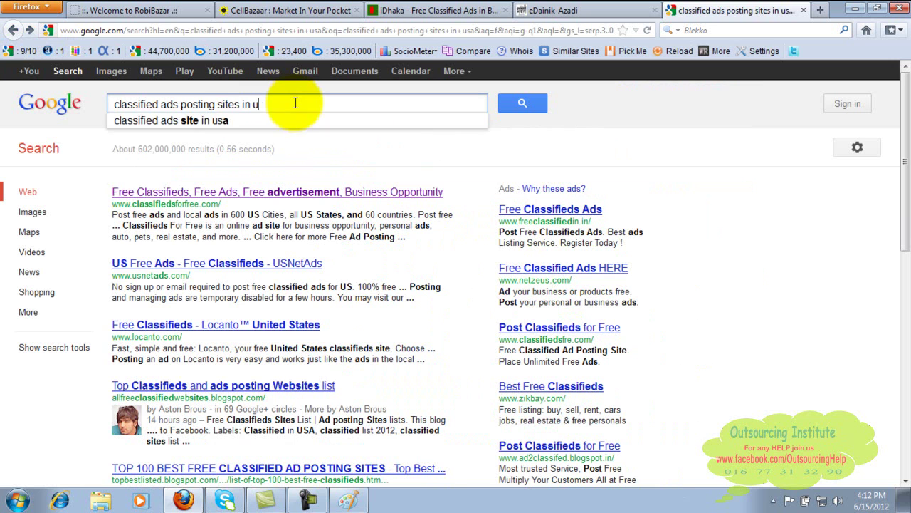
pyautogui.write('new y')
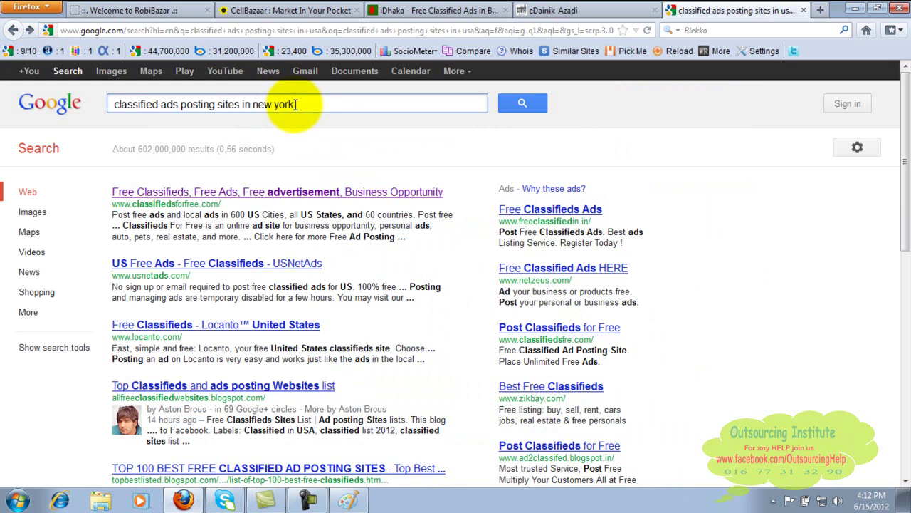
pyautogui.write('ork')
pyautogui.press('Return')
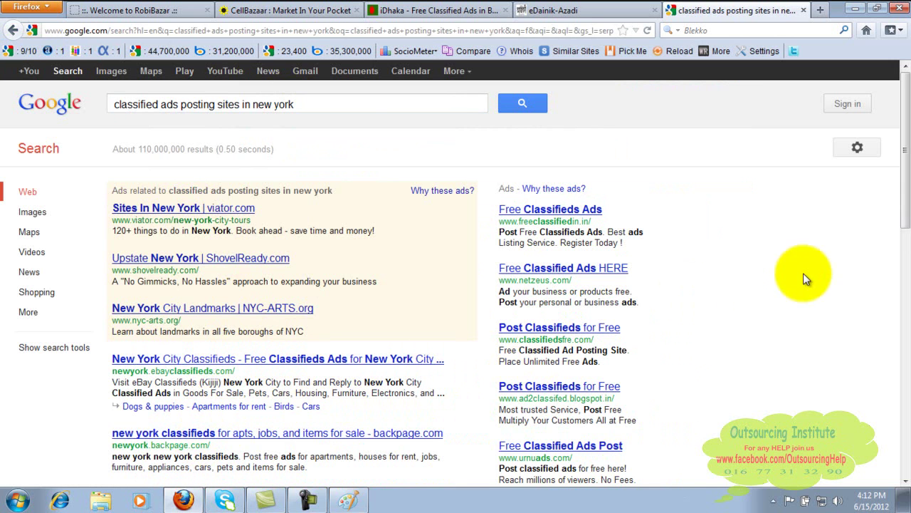
pyautogui.moveTo(908, 188); pyautogui.dragTo(908, 347)
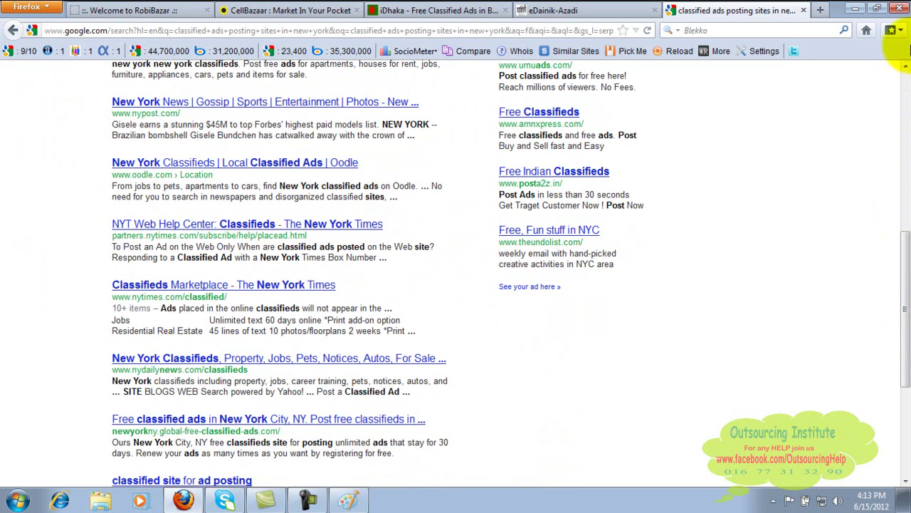
pyautogui.click(908, 112)
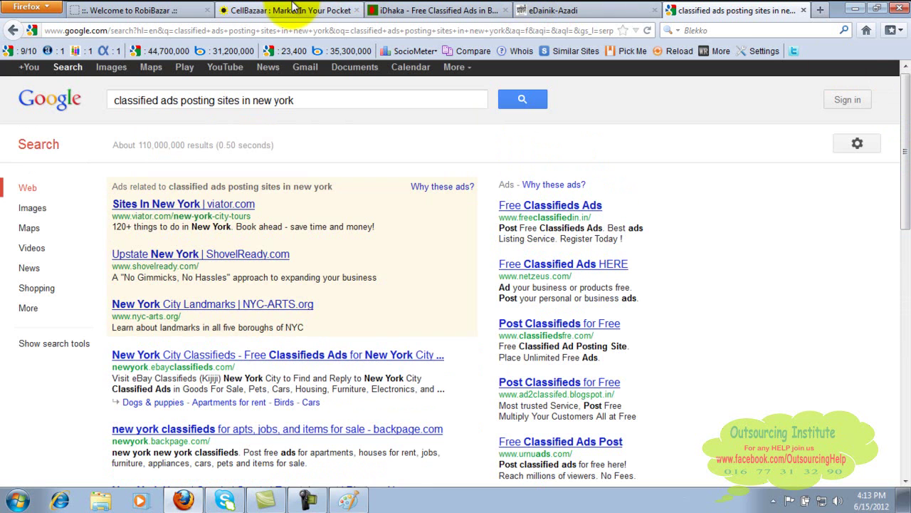
# Switch through the RobiBazar and iDhaka tabs, finishing on the eDainik-Azadi newspaper tab.
pyautogui.click(111, 9)
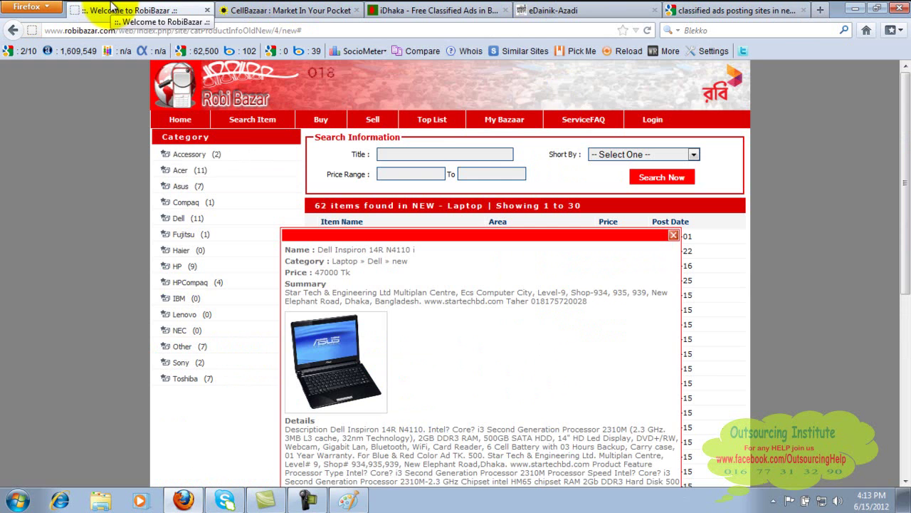
pyautogui.click(435, 8)
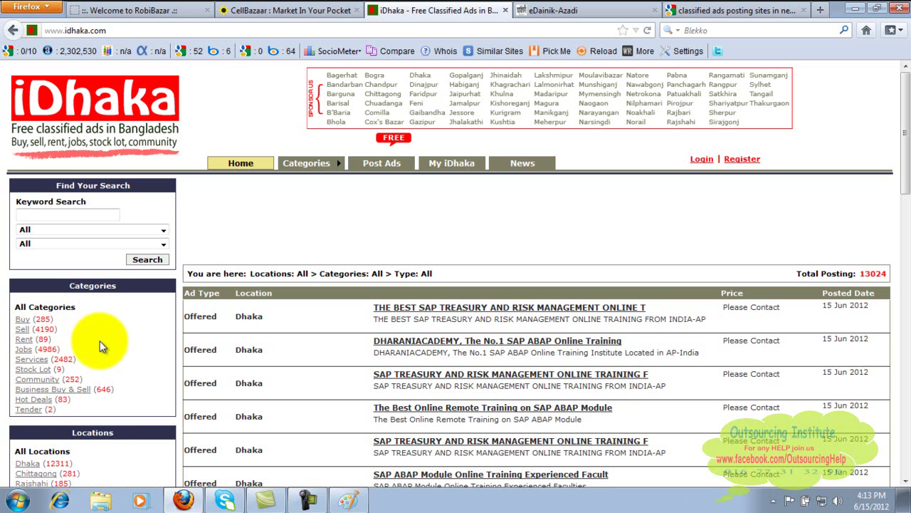
pyautogui.click(593, 9)
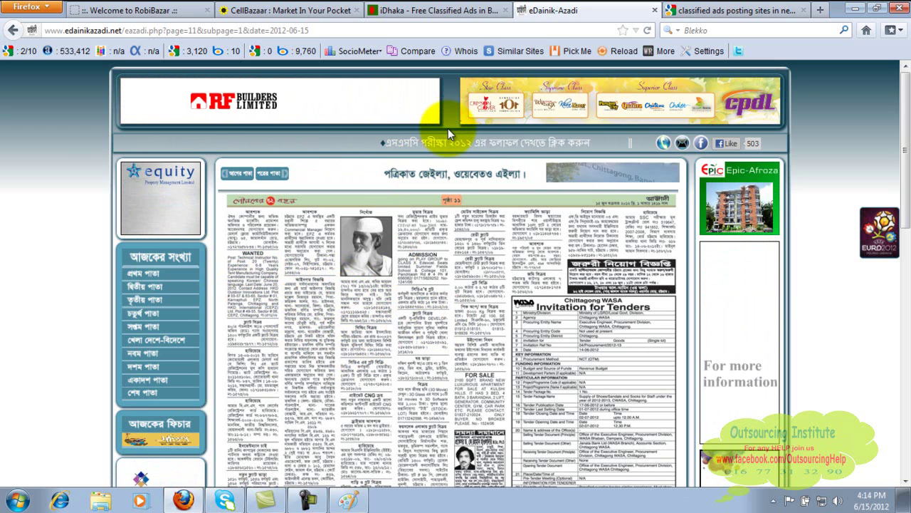
pyautogui.hotkey('ctrl', '+')
pyautogui.hotkey('ctrl', '+')
pyautogui.hotkey('ctrl', '+')
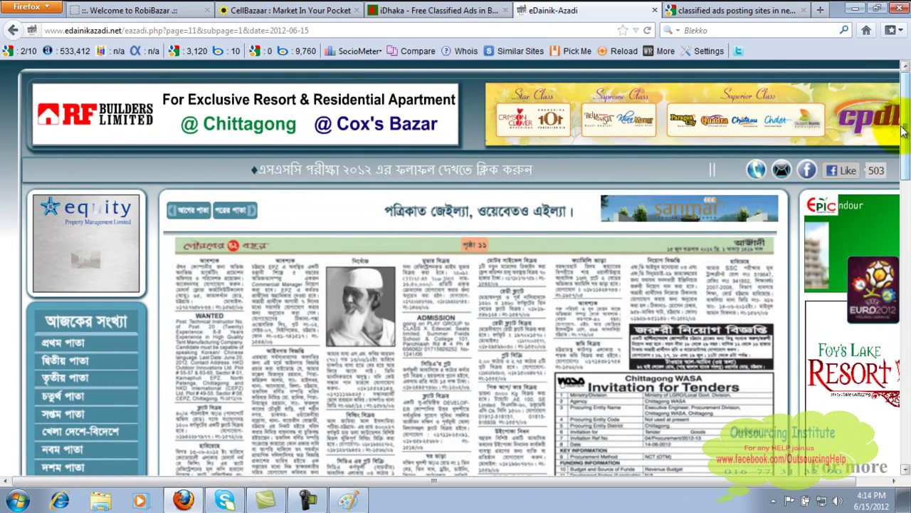
pyautogui.scroll(-5, 904, 128)
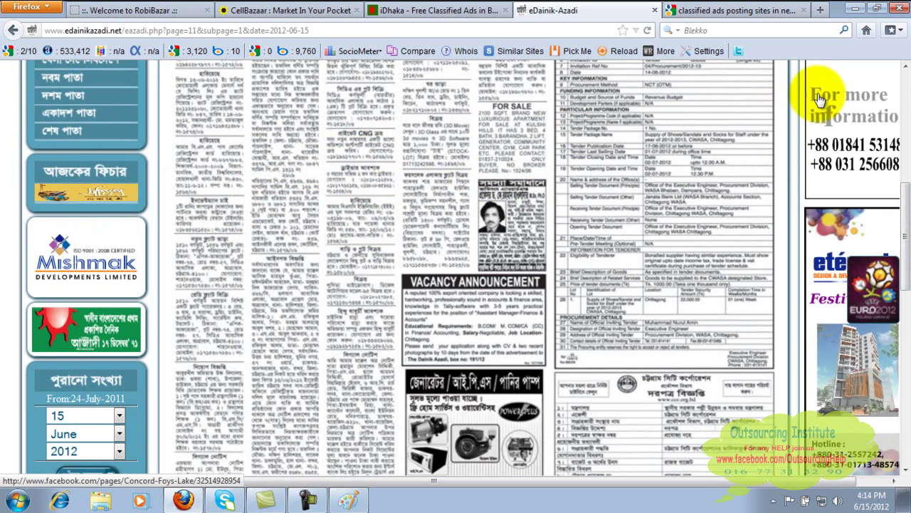
pyautogui.hotkey('ctrl', '-')
pyautogui.hotkey('ctrl', '-')
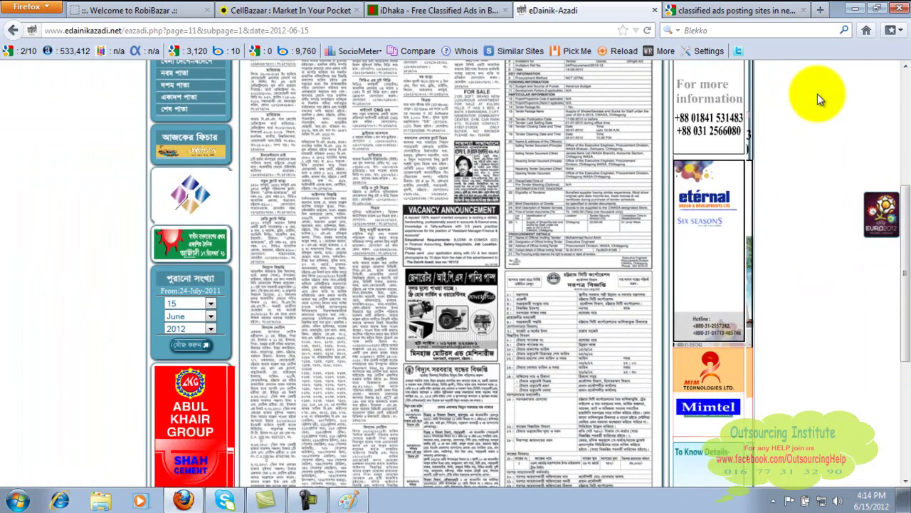
pyautogui.hotkey('ctrl', '+')
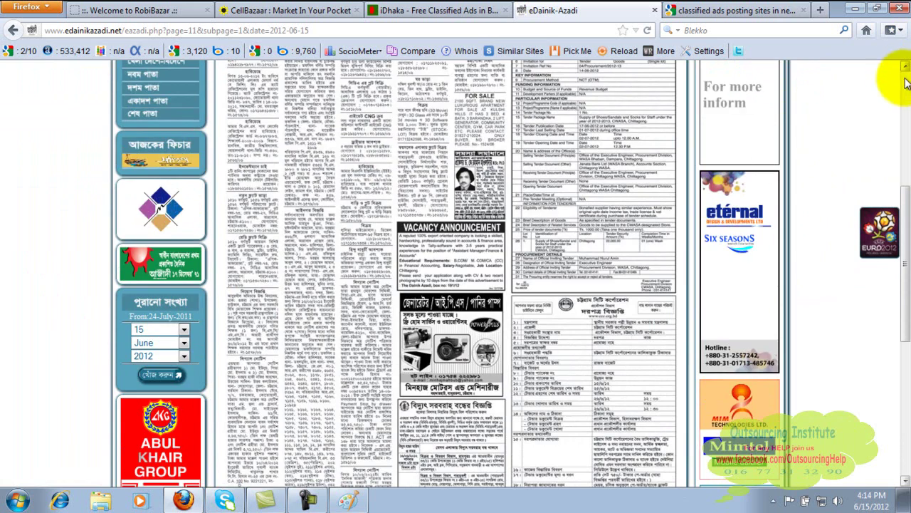
pyautogui.click(906, 82)
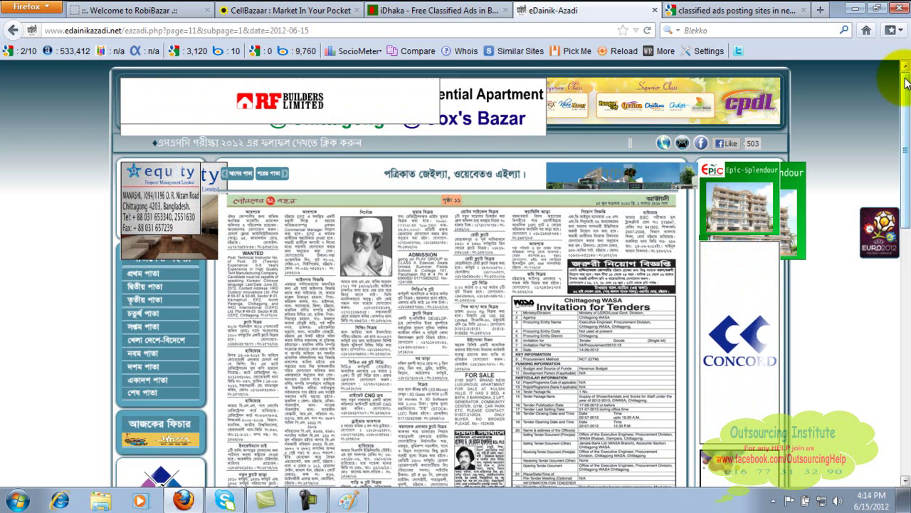
# Switch to the 'classified ads posting sites in new york' results tab and put the caret at the query's end.
pyautogui.click(766, 12)
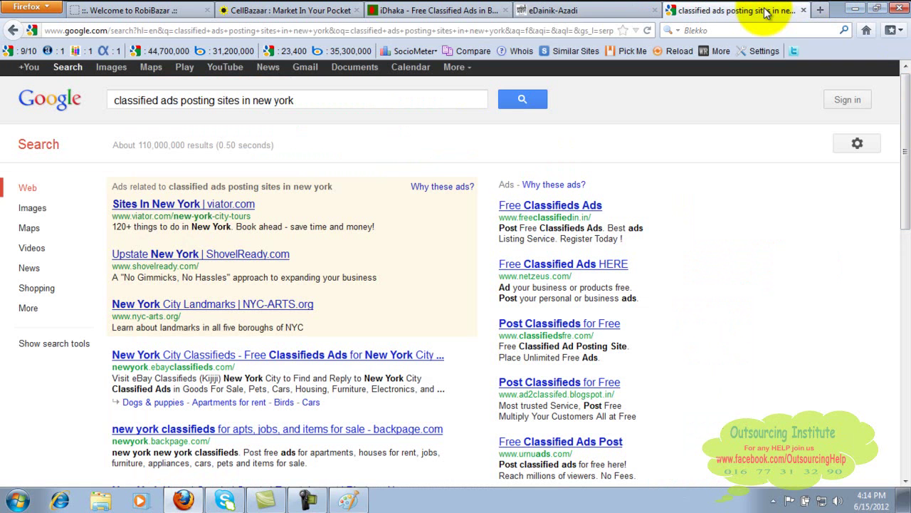
pyautogui.click(327, 97)
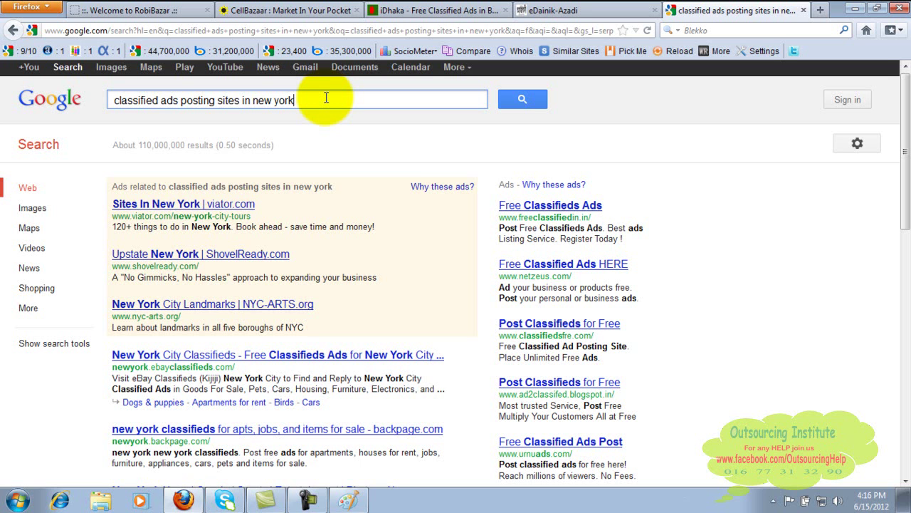
# Search 'classified ads posting sites of paris' and open the Oodle Paris, TX classifieds result.
pyautogui.press('BackSpace')
pyautogui.press('BackSpace')
pyautogui.press('BackSpace')
pyautogui.press('BackSpace')
pyautogui.press('BackSpace')
pyautogui.press('BackSpace')
pyautogui.press('BackSpace')
pyautogui.press('BackSpace')
pyautogui.press('BackSpace')
pyautogui.press('BackSpace')
pyautogui.press('BackSpace')
pyautogui.write('of pari')
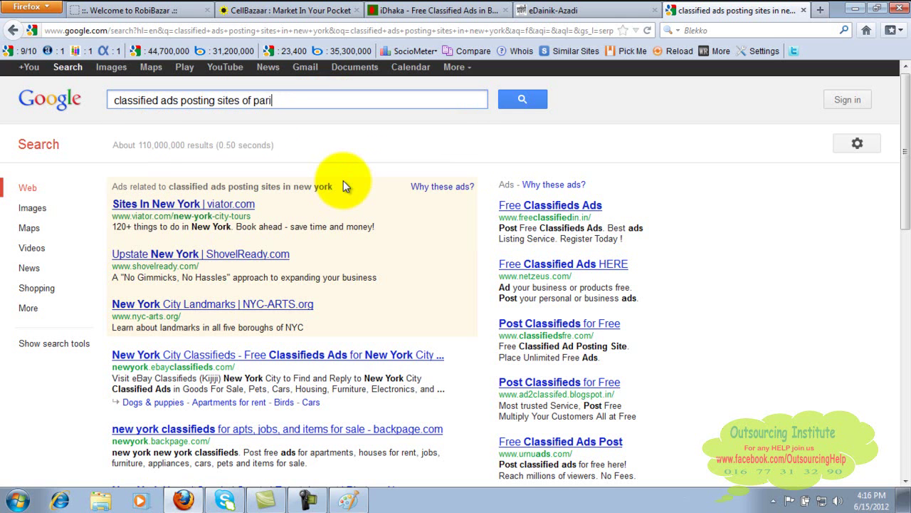
pyautogui.write('s')
pyautogui.press('Return')
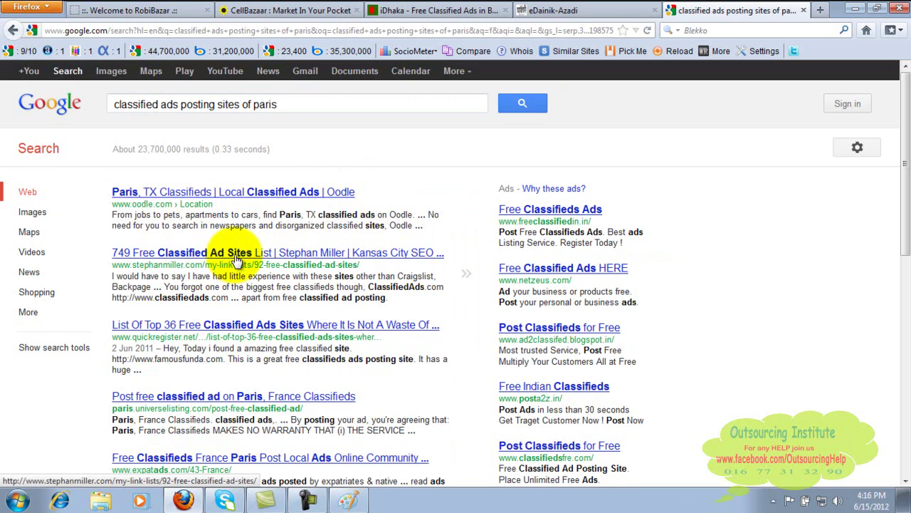
pyautogui.click(277, 195)
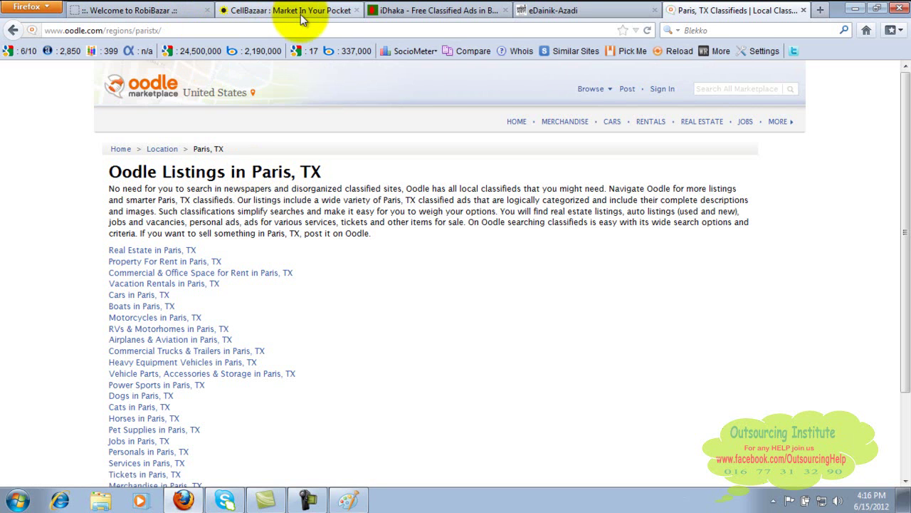
# Switch to the iDhaka tab showing its home page with 13024 postings.
pyautogui.click(415, 12)
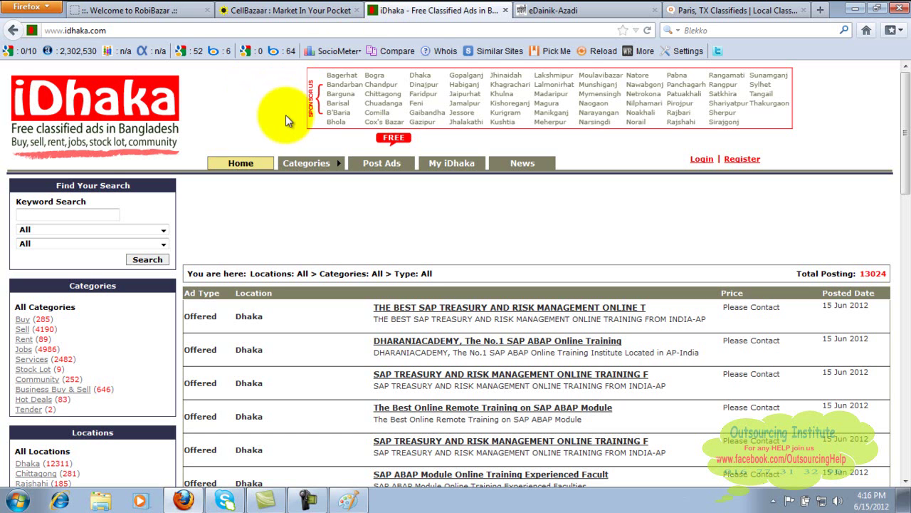
pyautogui.moveTo(307, 163)
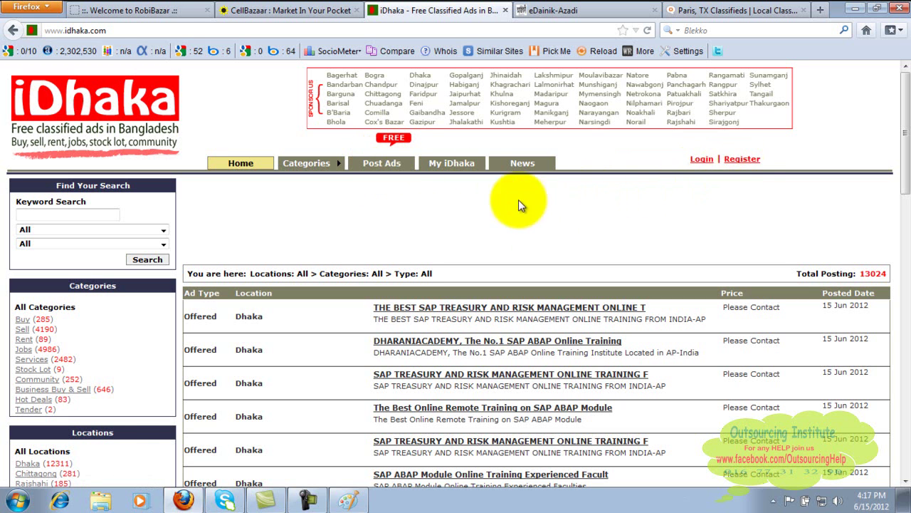
# Open a new ad as Cars & Vehicles, titled 'Fuel saving car', priced 500000 BDT.
pyautogui.click(387, 172)
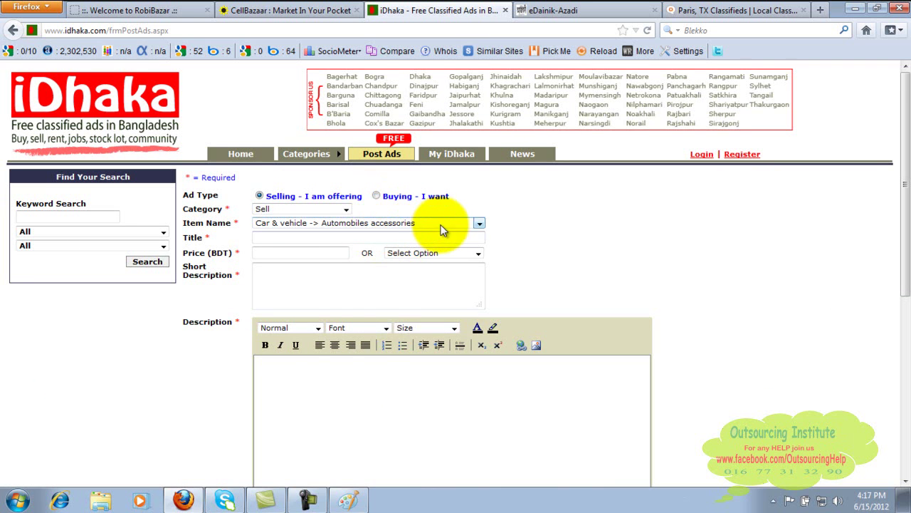
pyautogui.click(480, 227)
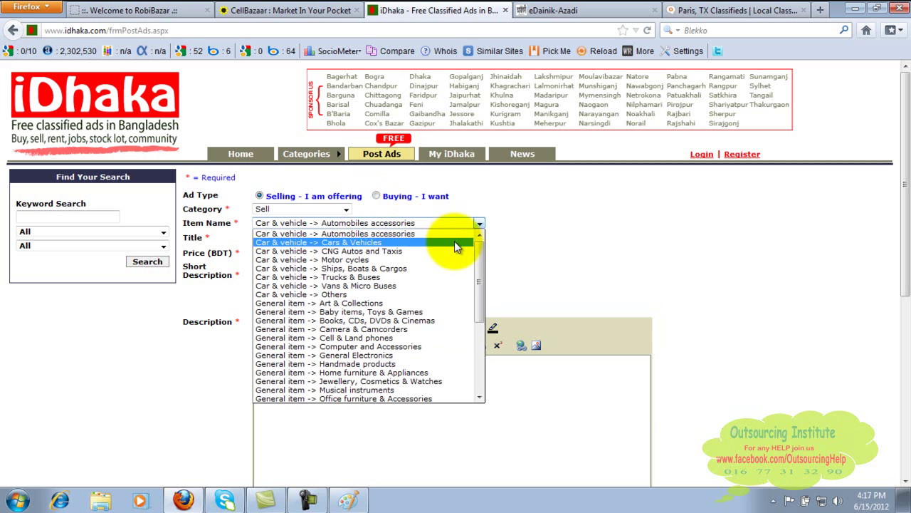
pyautogui.click(454, 242)
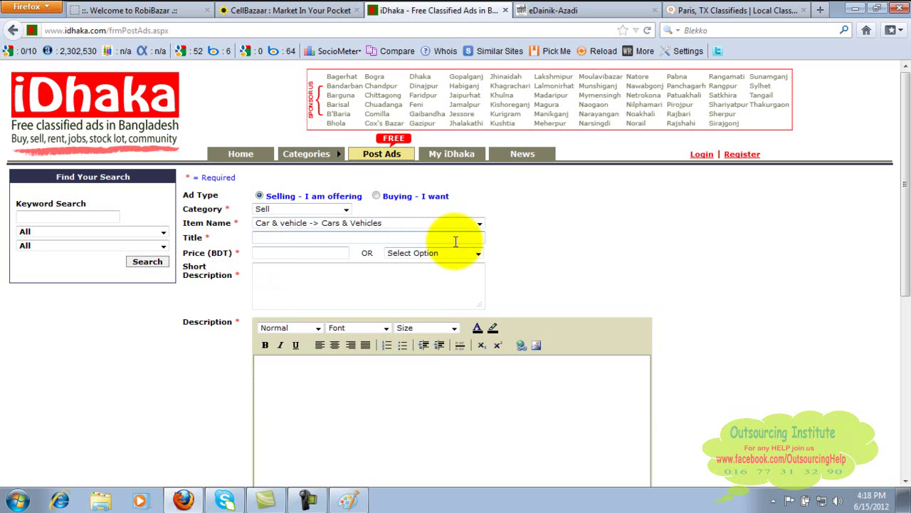
pyautogui.click(420, 237)
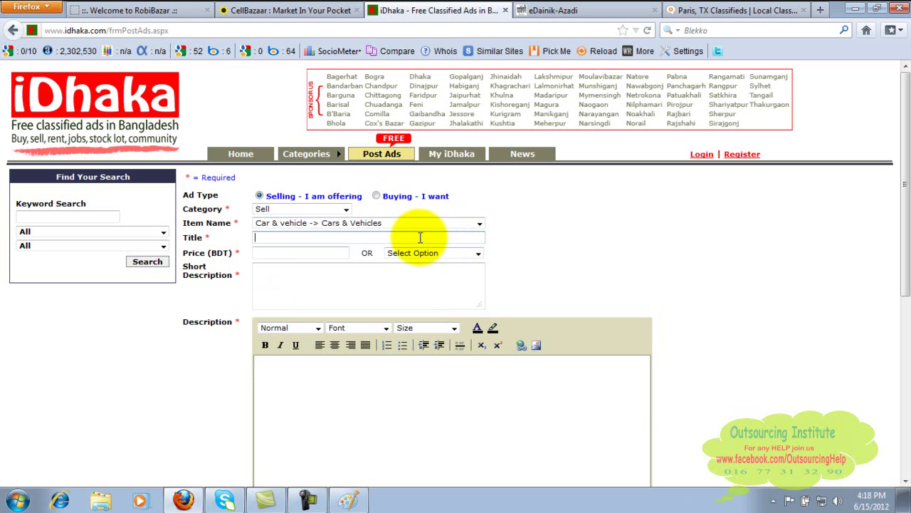
pyautogui.write('Fuel saving car')
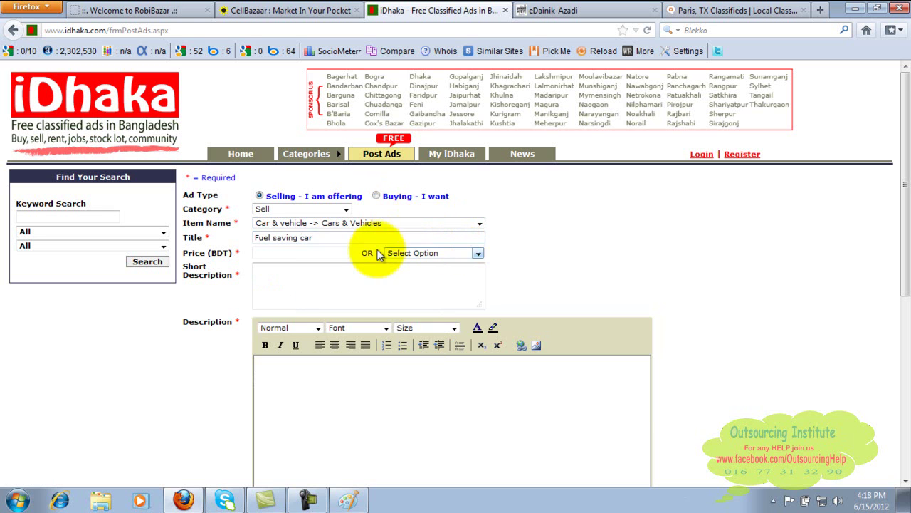
pyautogui.click(324, 248)
pyautogui.write('5000')
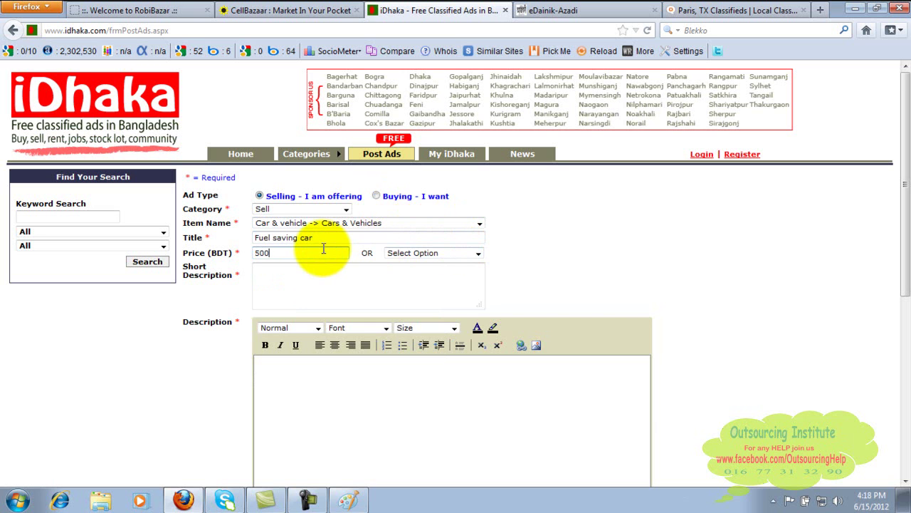
pyautogui.write('00')
# Write the short description 'This is a economy car.' followed by filler text.
pyautogui.click(372, 269)
pyautogui.click(349, 276)
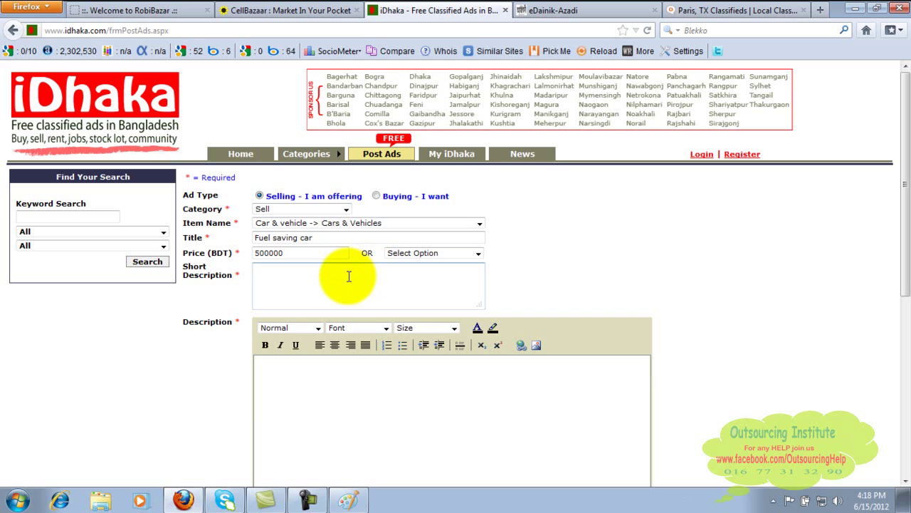
pyautogui.write('Thsi')
pyautogui.press('BackSpace')
pyautogui.write('is i')
pyautogui.press('BackSpace')
pyautogui.write('car')
pyautogui.press('BackSpace')
pyautogui.press('BackSpace')
pyautogui.press('BackSpace')
pyautogui.press('BackSpace')
pyautogui.write('is a economy car. a;lskdjf;l asd;flkja sdfl;alkfdj;alkdfs;aljkdf;alskf lkfa a;lk f;lk ;la;lksdf  al;sdjf;lakjsdf ;lakjsdf')
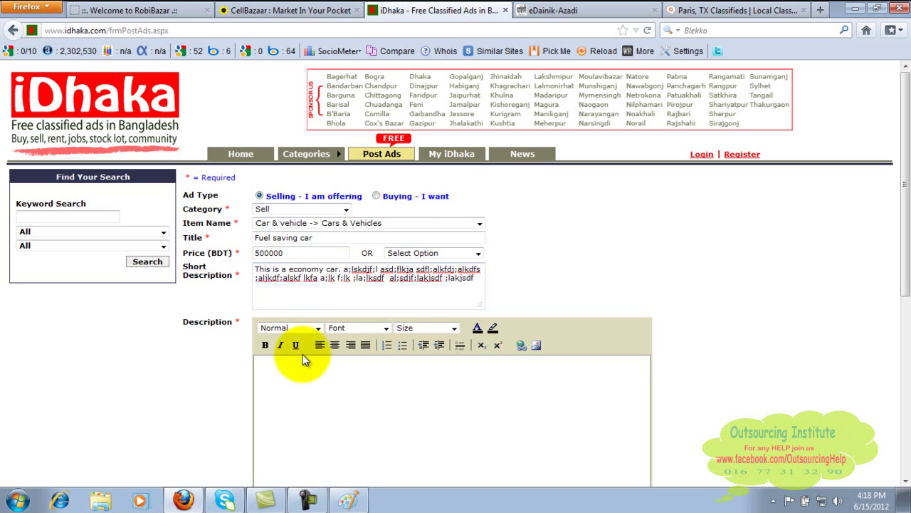
pyautogui.click(326, 252)
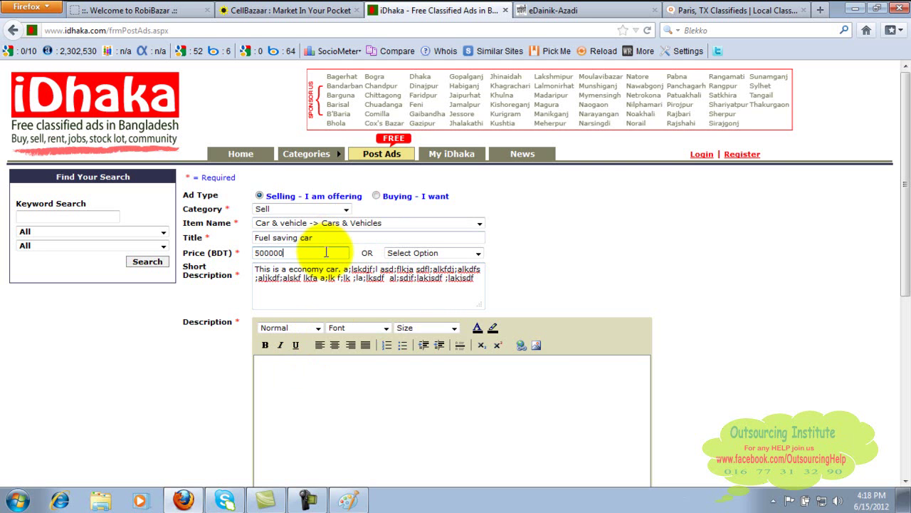
pyautogui.moveTo(904, 151); pyautogui.dragTo(898, 254)
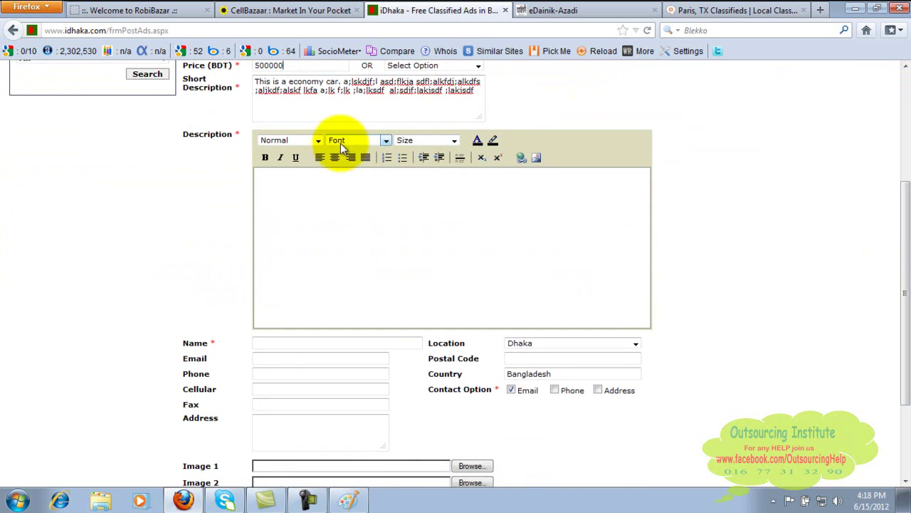
pyautogui.click(348, 206)
pyautogui.write('lksajd;lfk a;lskjdf; alsdf;lakf a;lkjdfl ;alskdf ;lakdj;fl a;lskdf l;kjasfd ;lkasjf l;laksj f;lakf;ljasdklf ;alfkdja;lfdkja;lfk')
pyautogui.press('Return')
pyautogui.press('Return')
pyautogui.write('www')
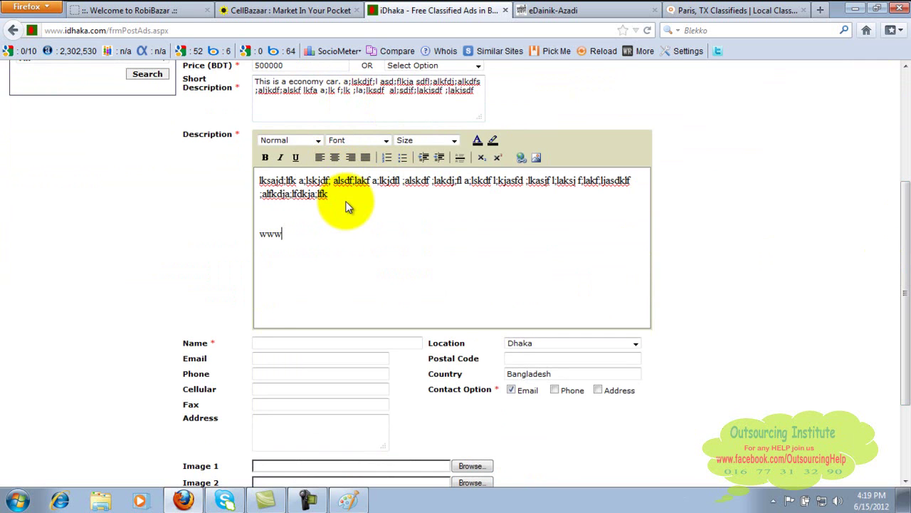
pyautogui.press('BackSpace')
pyautogui.press('BackSpace')
pyautogui.press('BackSpace')
pyautogui.press('BackSpace')
pyautogui.press('Return')
pyautogui.write('\\')
pyautogui.press('BackSpace')
pyautogui.press('BackSpace')
pyautogui.press('BackSpace')
pyautogui.write('To know more clic')
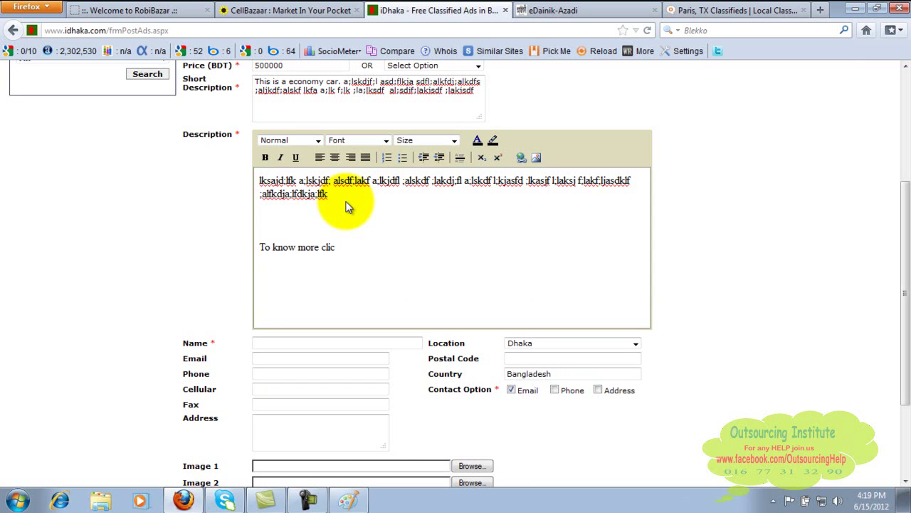
pyautogui.write('k this link')
pyautogui.press('Return')
pyautogui.write('www.to')
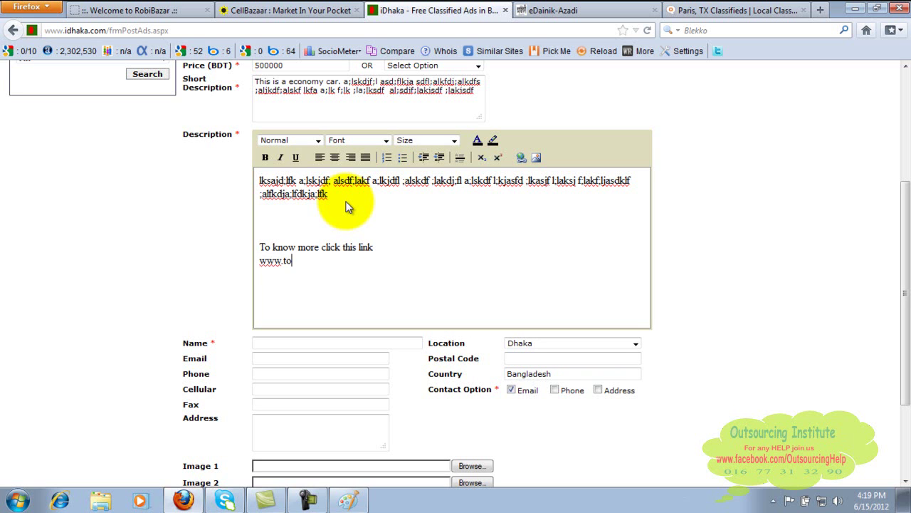
pyautogui.write('yota.com')
# Fill in the seller's name, e-mail address and phone number.
pyautogui.click(322, 341)
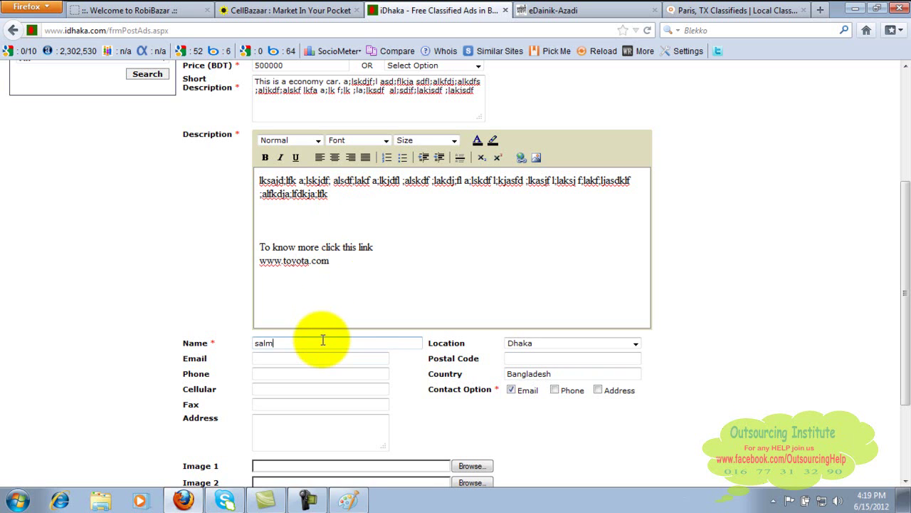
pyautogui.press('Tab')
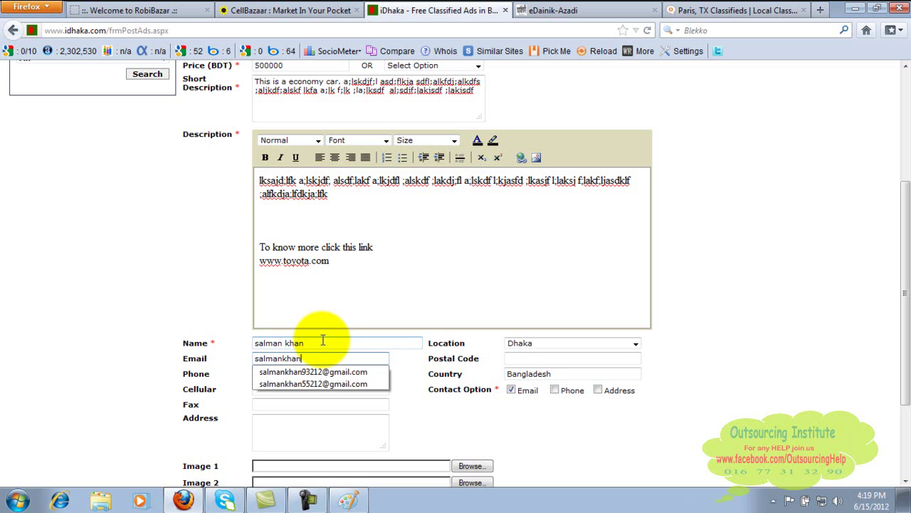
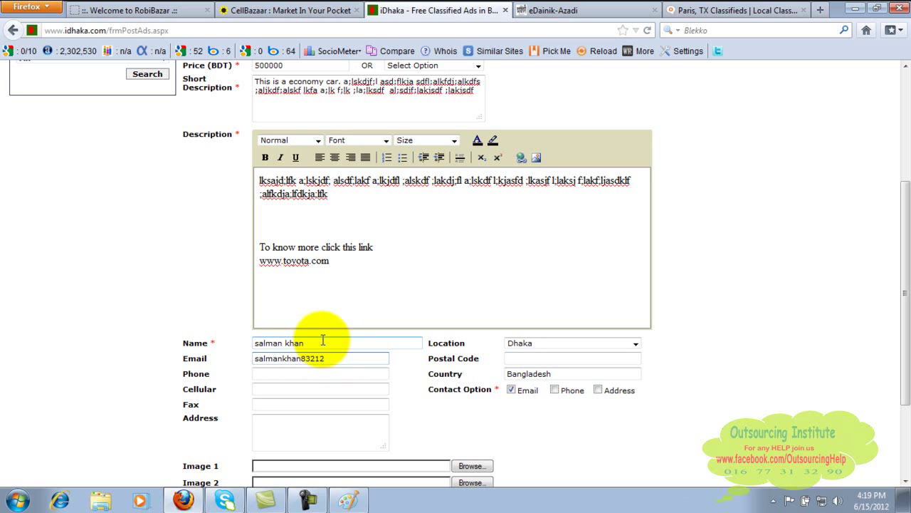
pyautogui.click(324, 375)
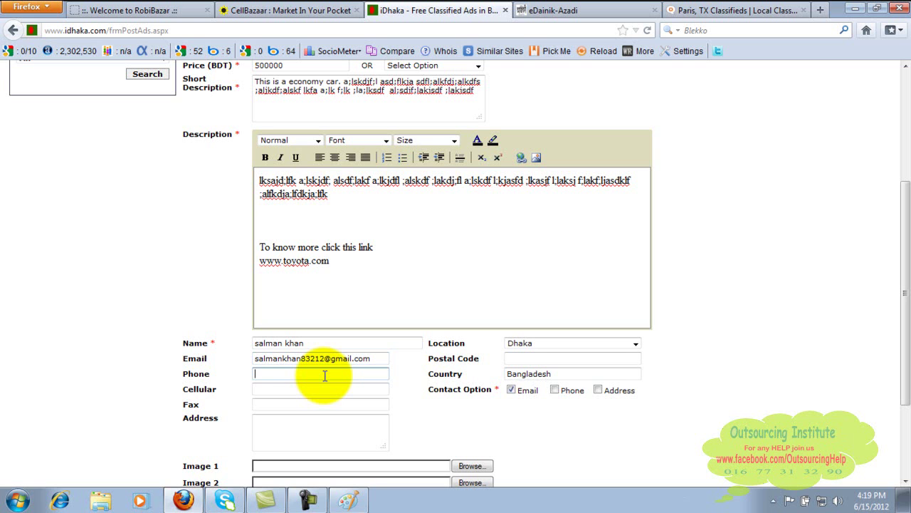
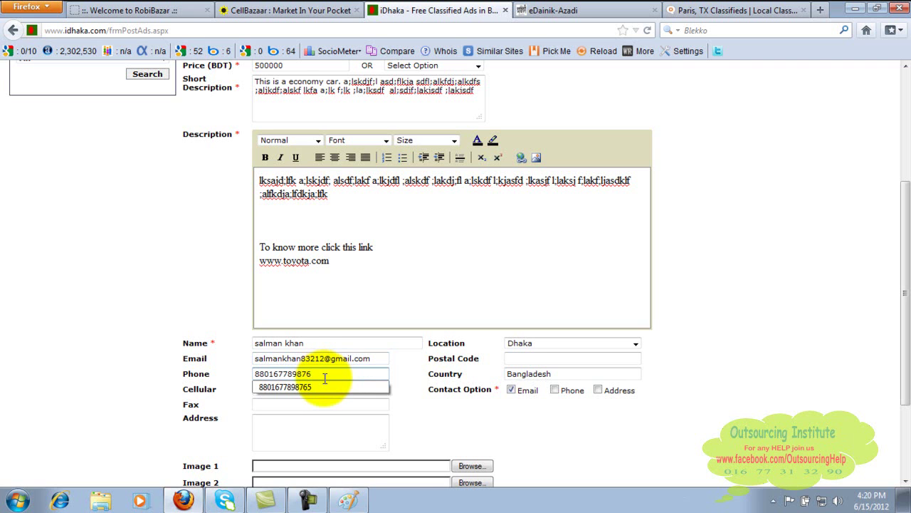
# Copy the phone number into Cellular and enter the seller's street address.
pyautogui.click(318, 390)
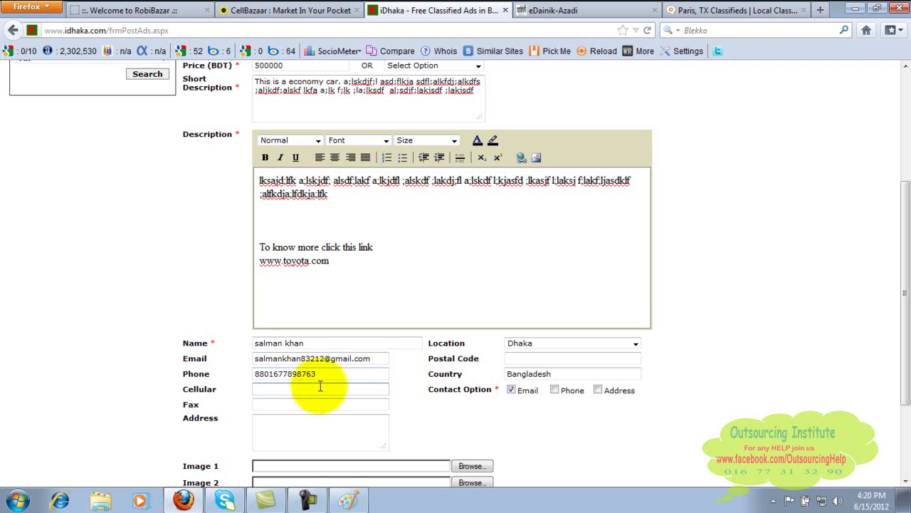
pyautogui.moveTo(316, 375); pyautogui.dragTo(202, 379)
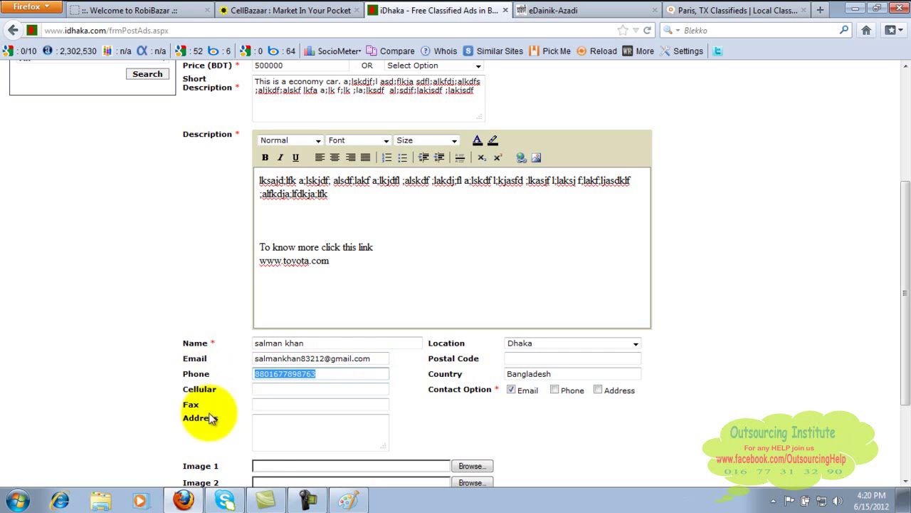
pyautogui.click(277, 388)
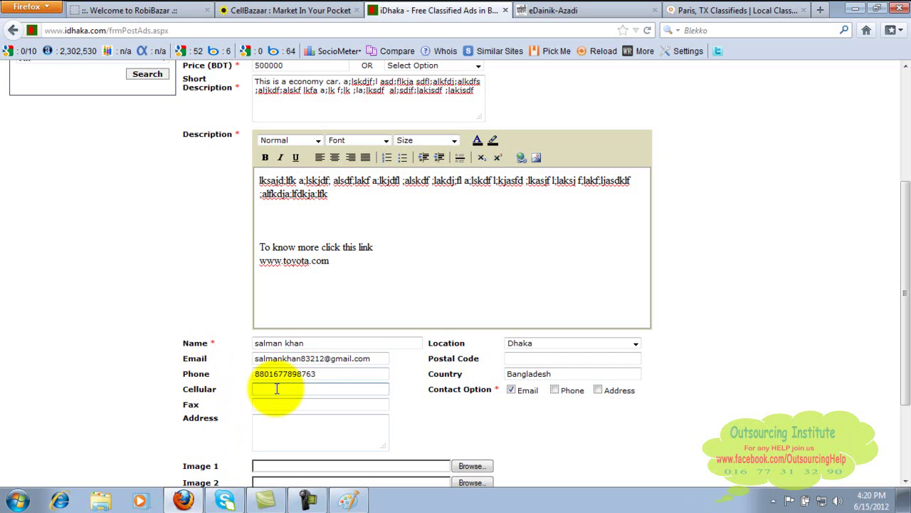
pyautogui.moveTo(333, 374); pyautogui.dragTo(216, 361)
pyautogui.hotkey('ctrl', 'c')
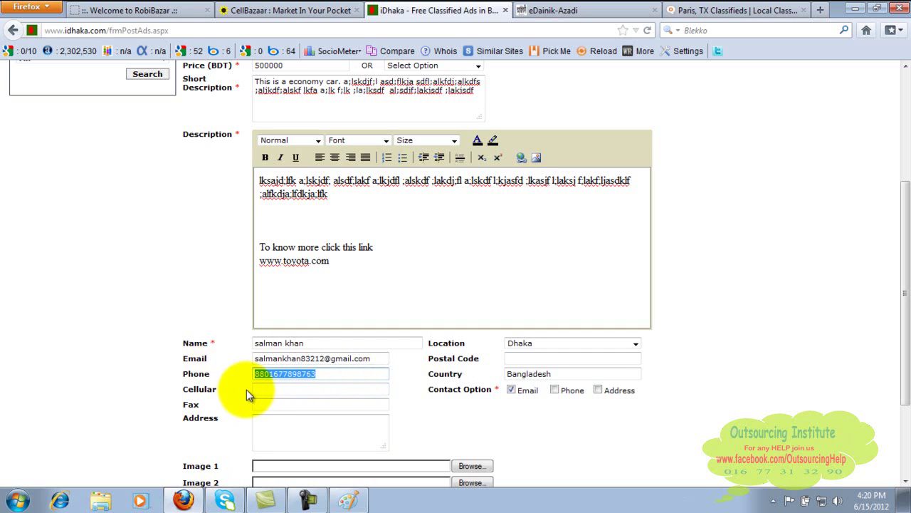
pyautogui.click(260, 389)
pyautogui.hotkey('ctrl', 'v')
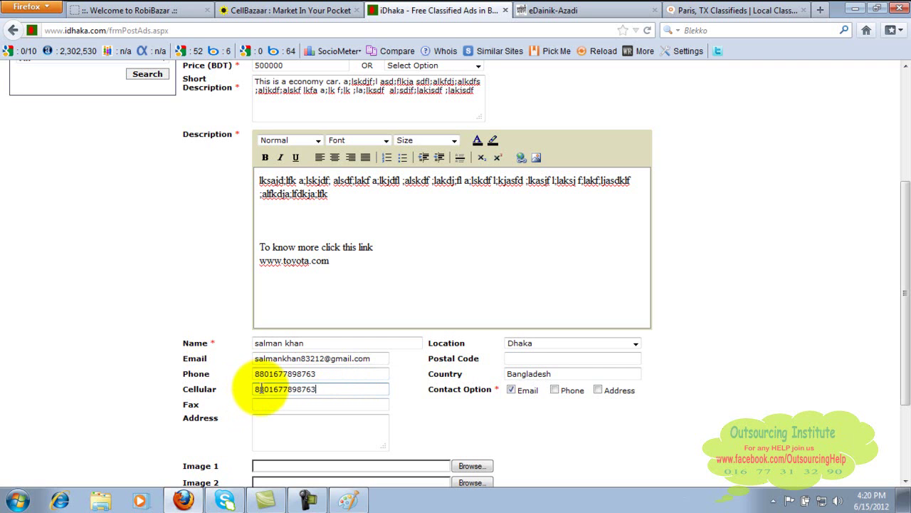
pyautogui.click(273, 437)
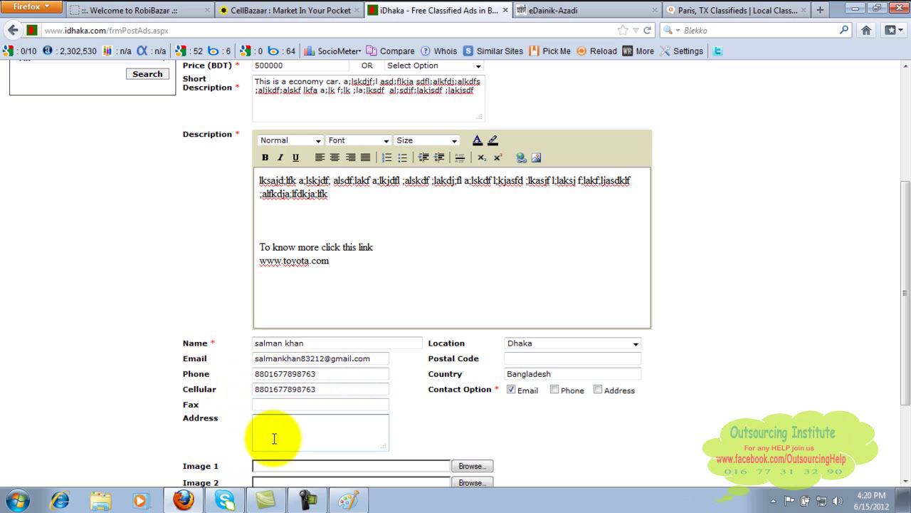
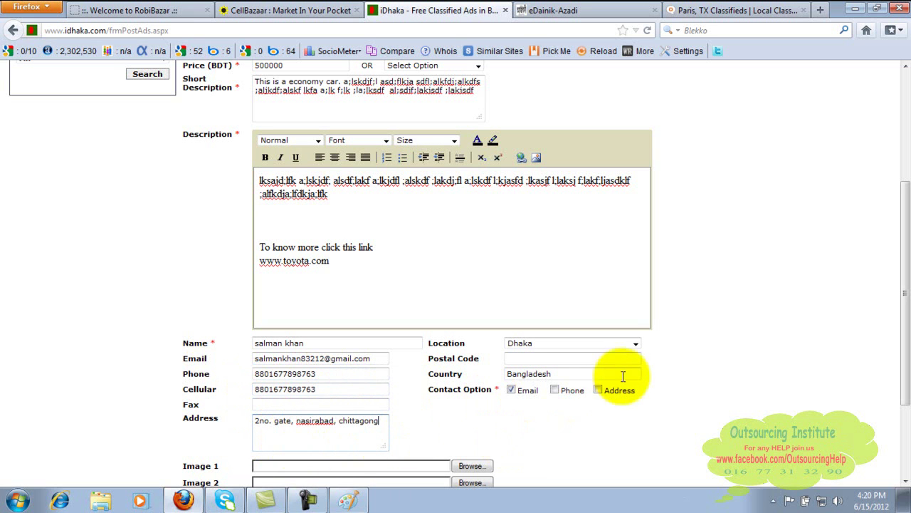
# Set location Chittagong, postal code 4000, and enable Phone and Address contact options.
pyautogui.click(630, 341)
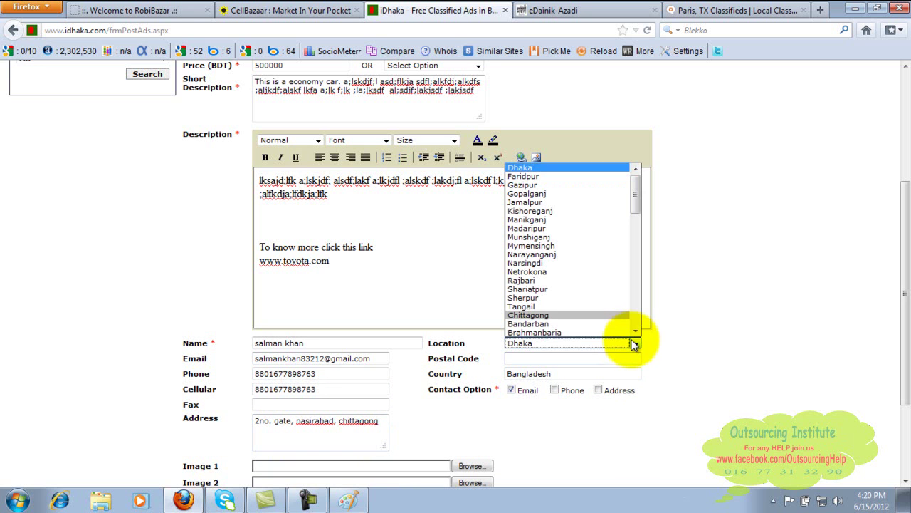
pyautogui.click(625, 315)
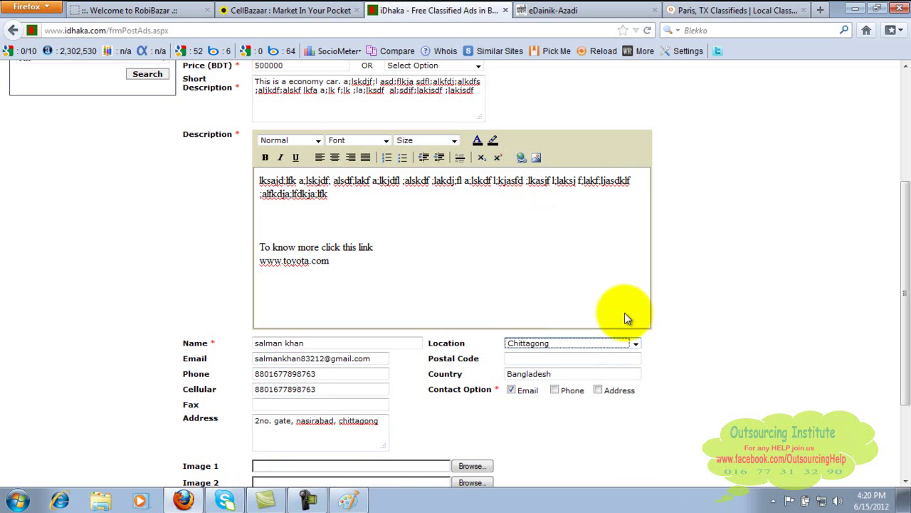
pyautogui.click(601, 359)
pyautogui.write('4000')
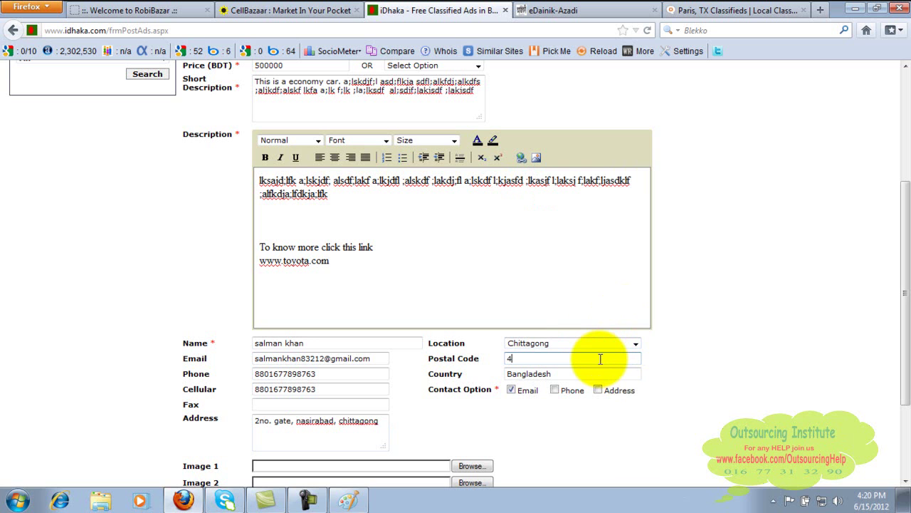
pyautogui.click(677, 378)
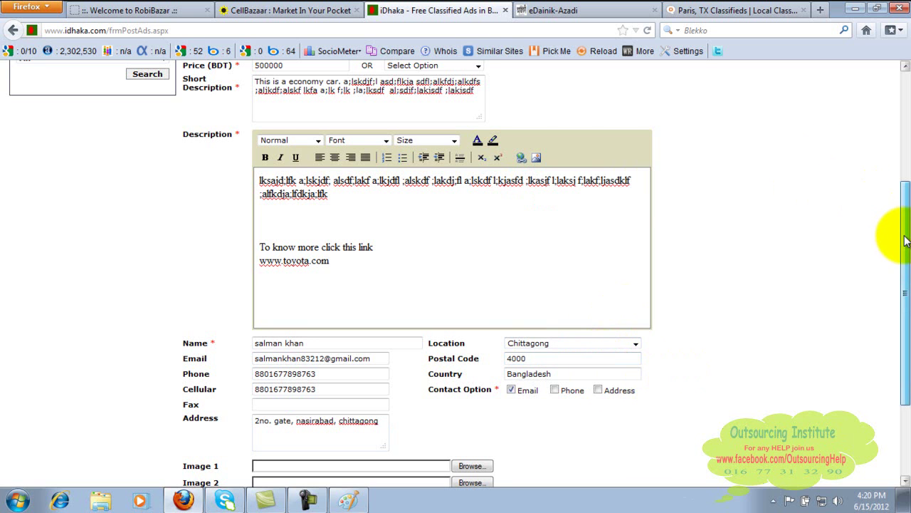
pyautogui.moveTo(902, 238); pyautogui.dragTo(895, 305)
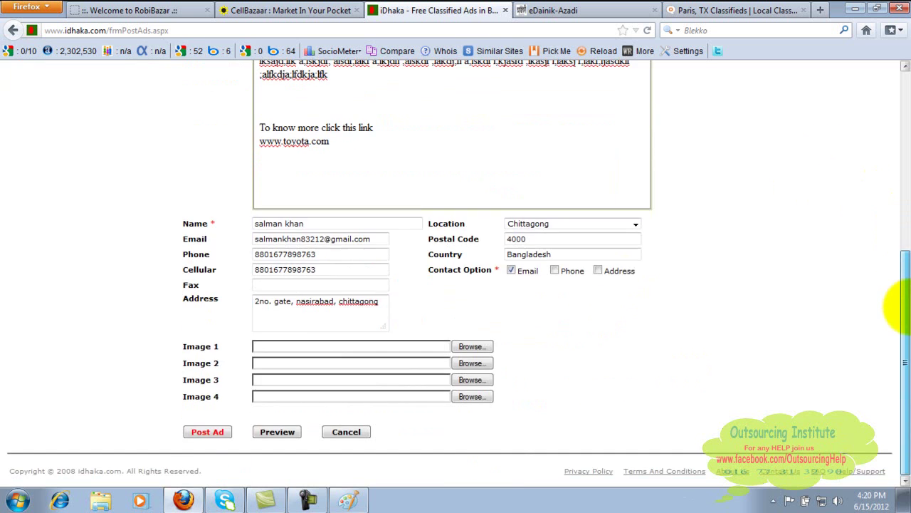
pyautogui.click(554, 271)
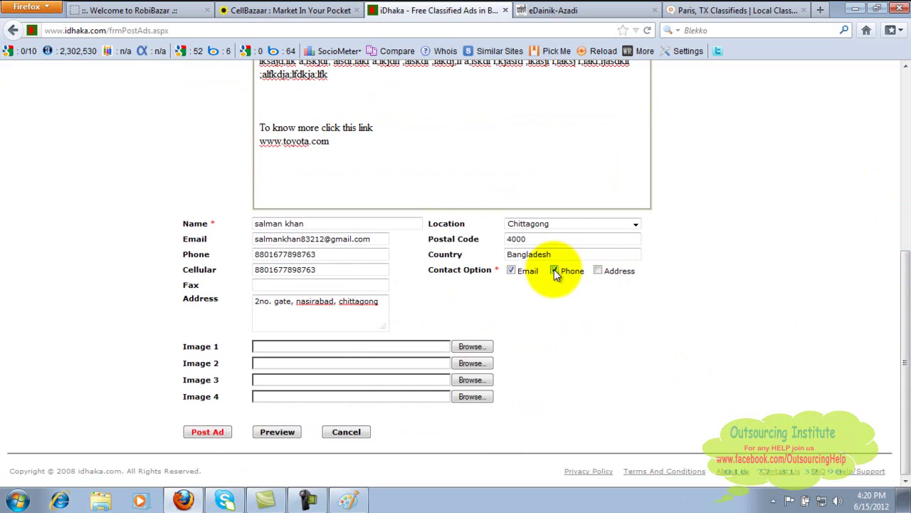
pyautogui.click(598, 272)
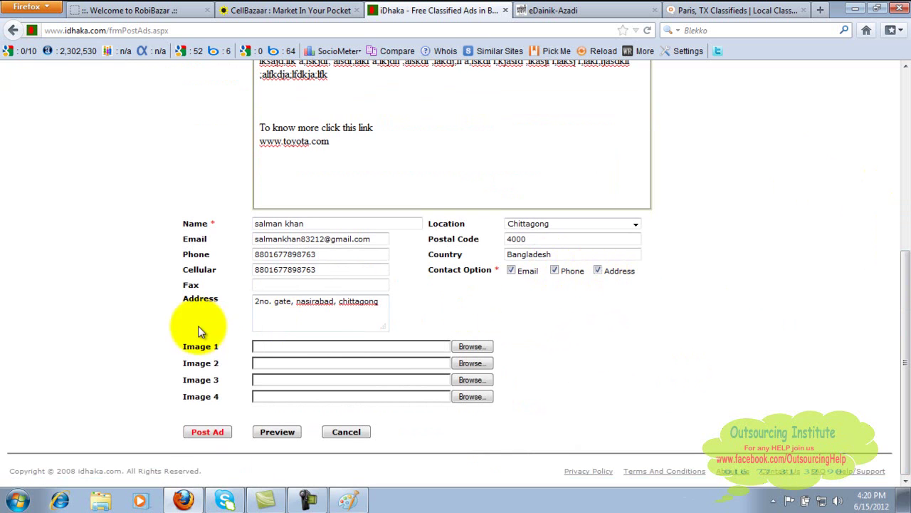
pyautogui.click(856, 8)
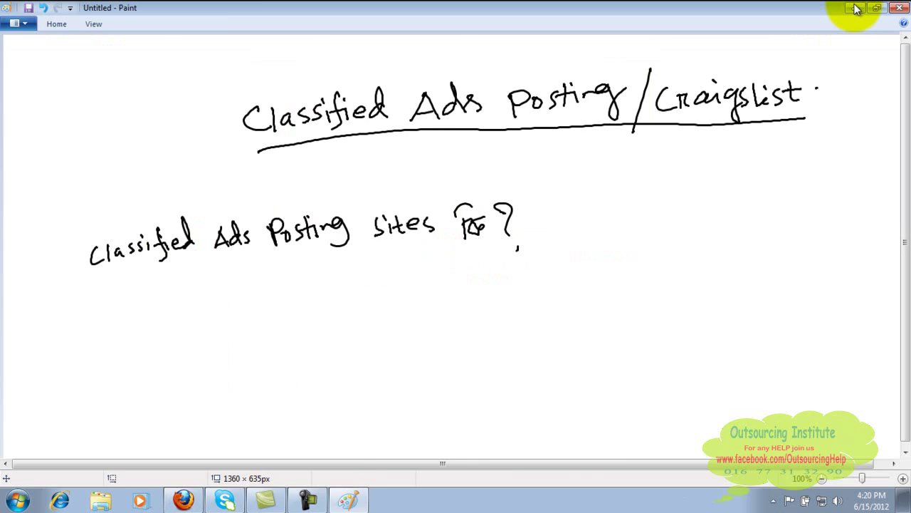
pyautogui.click(857, 8)
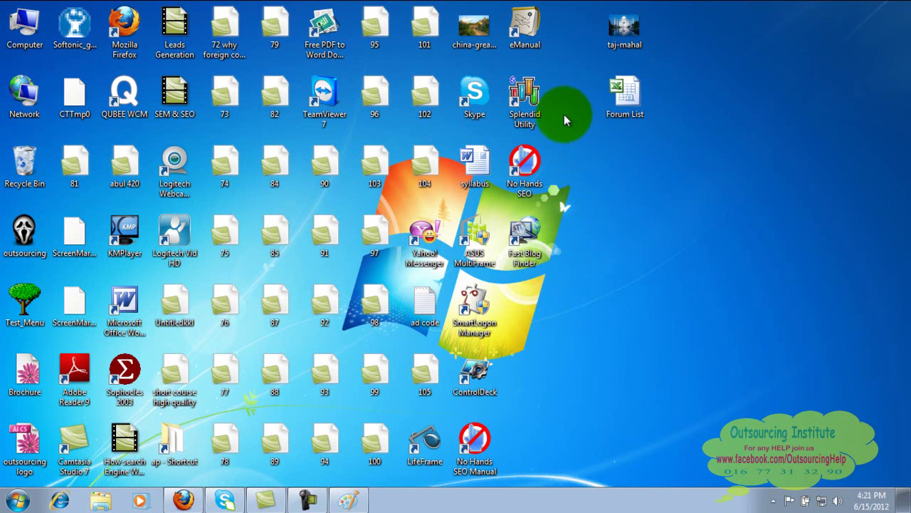
pyautogui.click(486, 31)
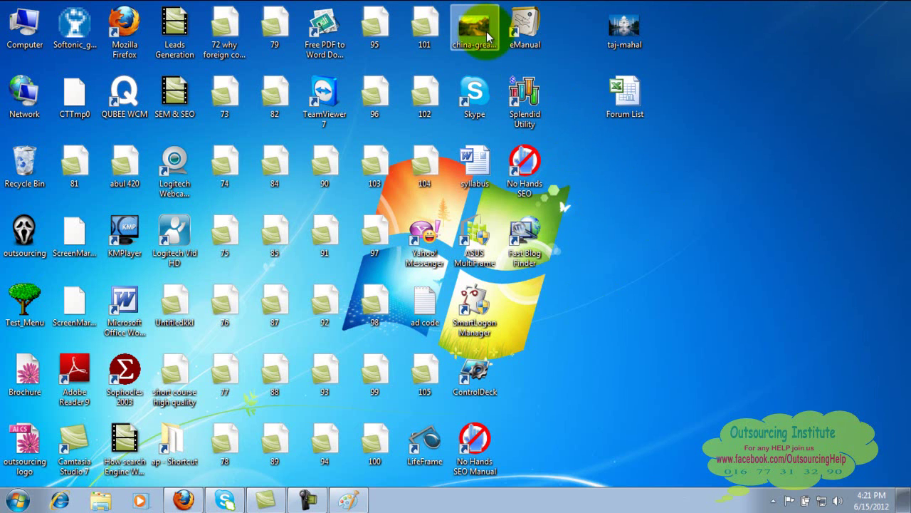
pyautogui.click(189, 502)
pyautogui.click(721, 9)
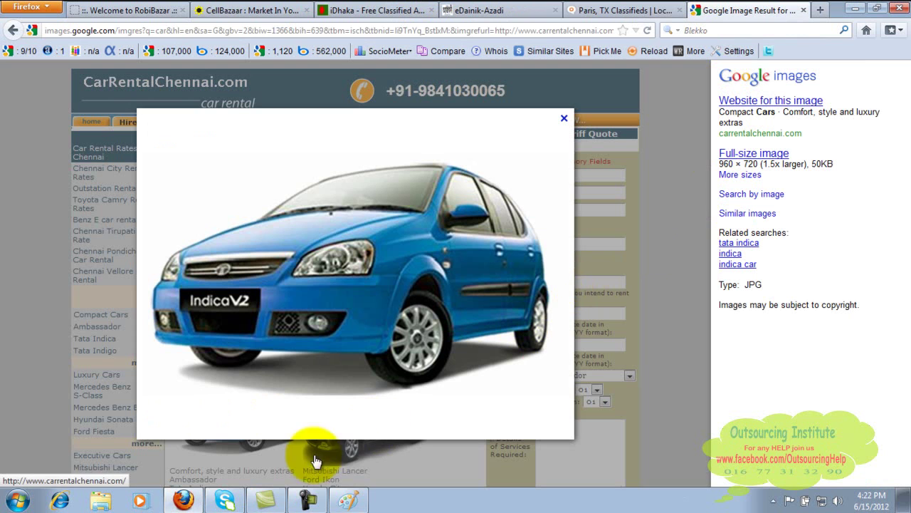
pyautogui.moveTo(349, 504)
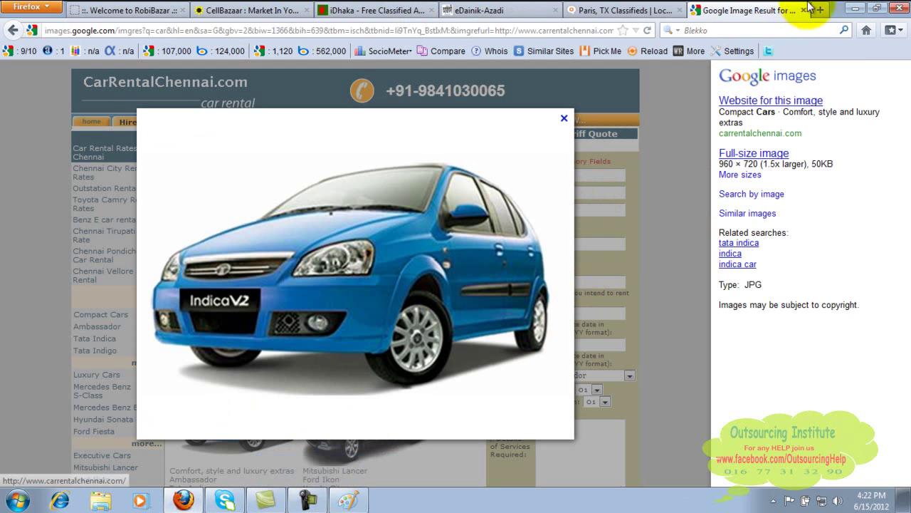
pyautogui.click(856, 7)
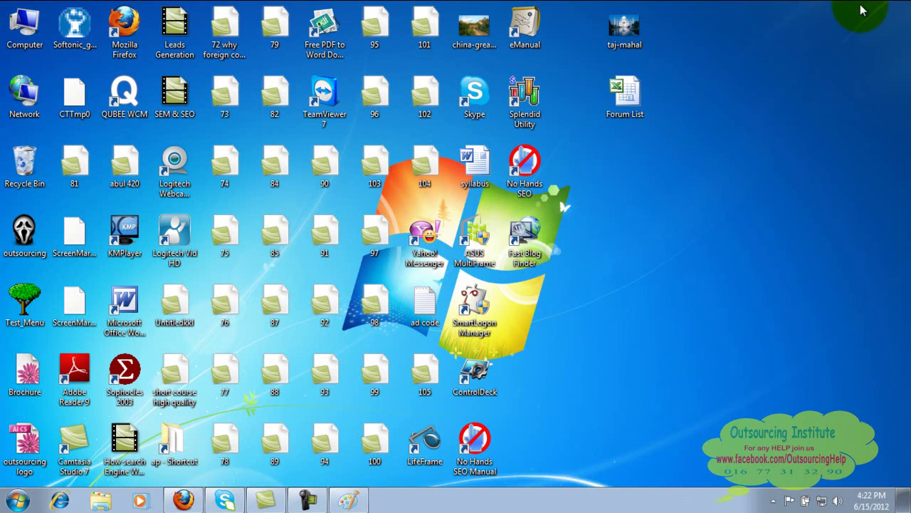
pyautogui.click(178, 501)
pyautogui.click(406, 10)
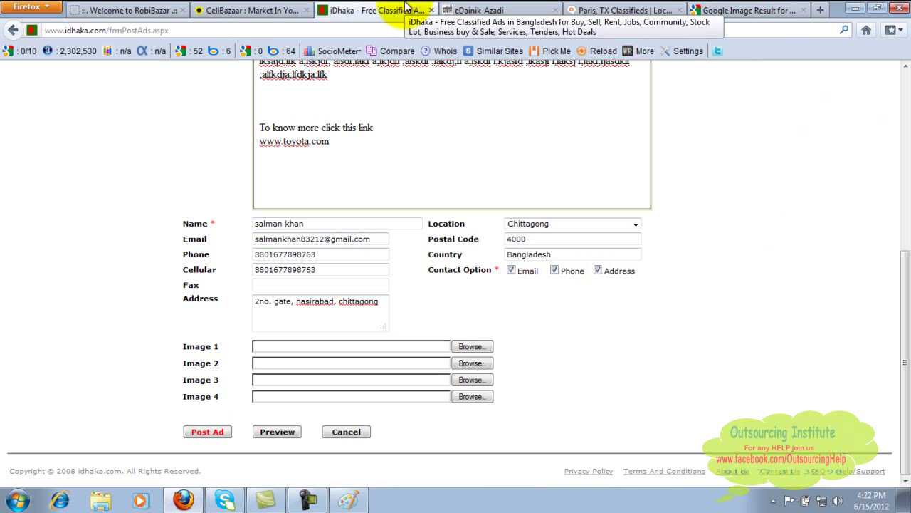
# Attach car.jpg from the Downloads folder as the ad's Image 1.
pyautogui.click(471, 347)
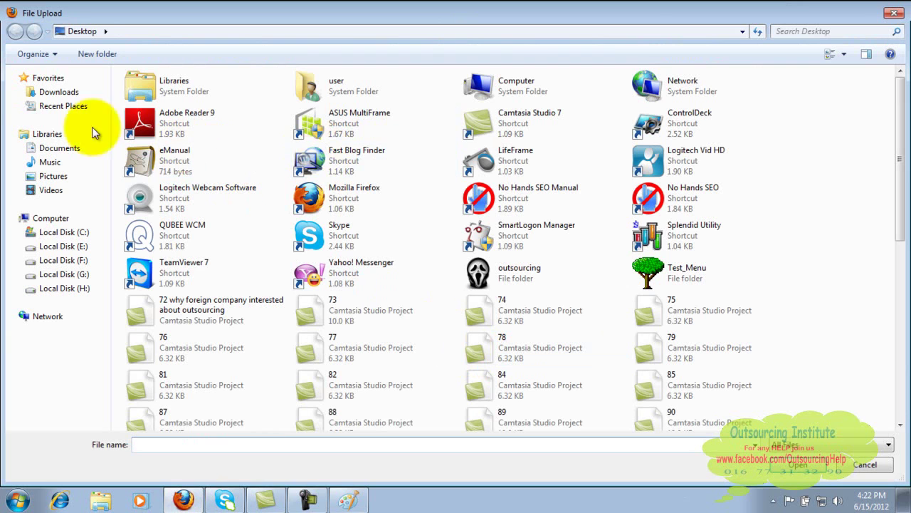
pyautogui.click(60, 92)
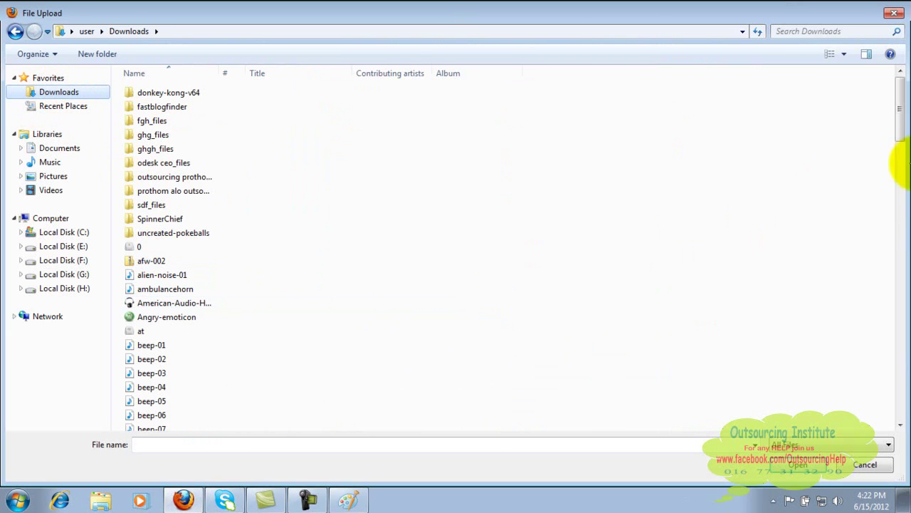
pyautogui.moveTo(901, 122); pyautogui.dragTo(902, 156)
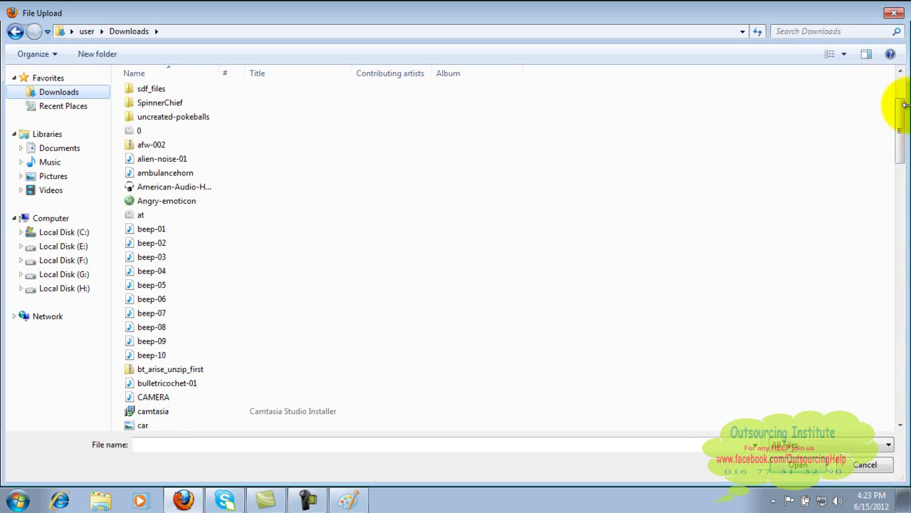
pyautogui.moveTo(329, 504)
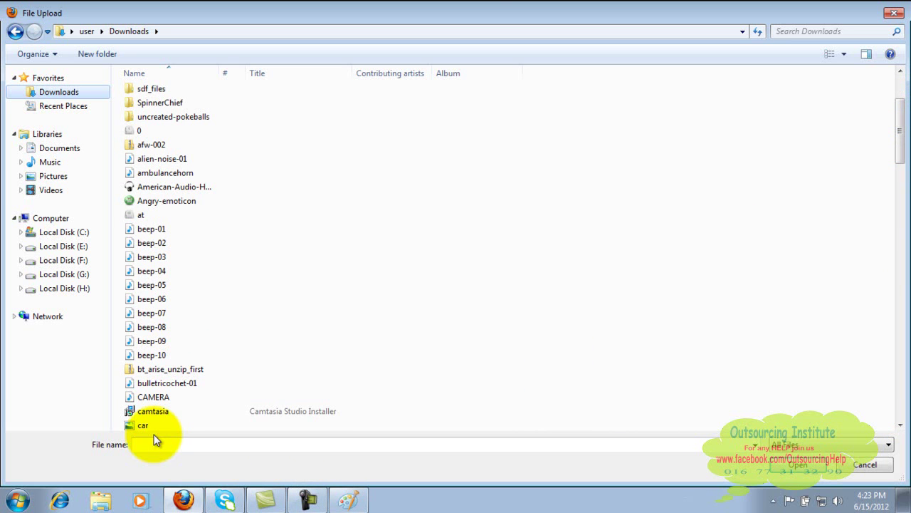
pyautogui.click(130, 424)
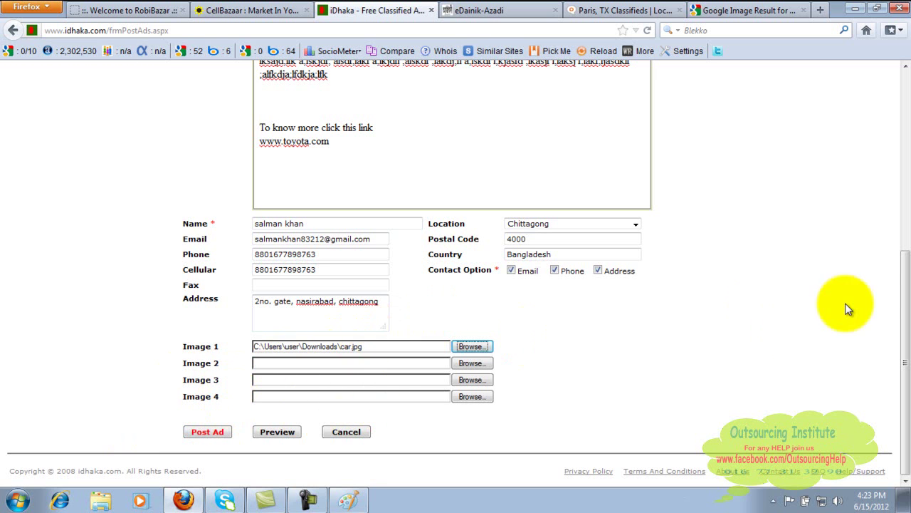
# Review the completed form and post the ad.
pyautogui.moveTo(902, 295); pyautogui.dragTo(908, 317)
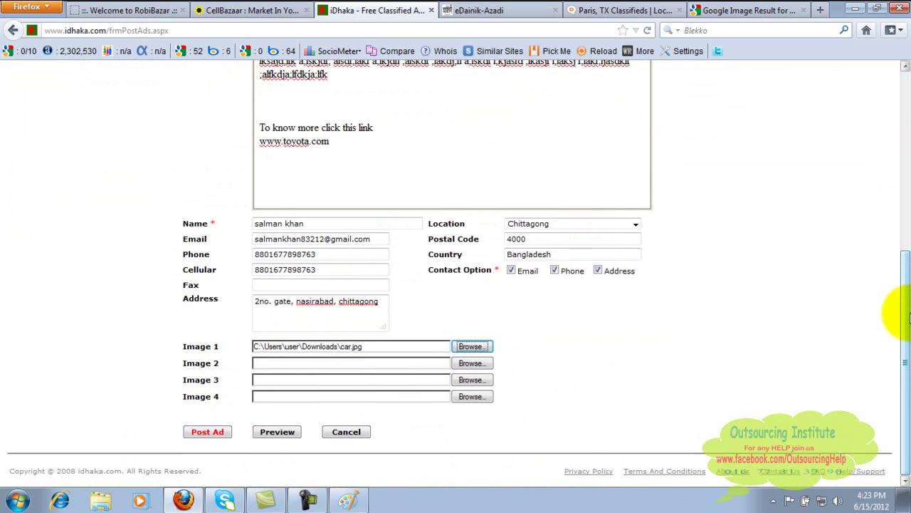
pyautogui.click(215, 433)
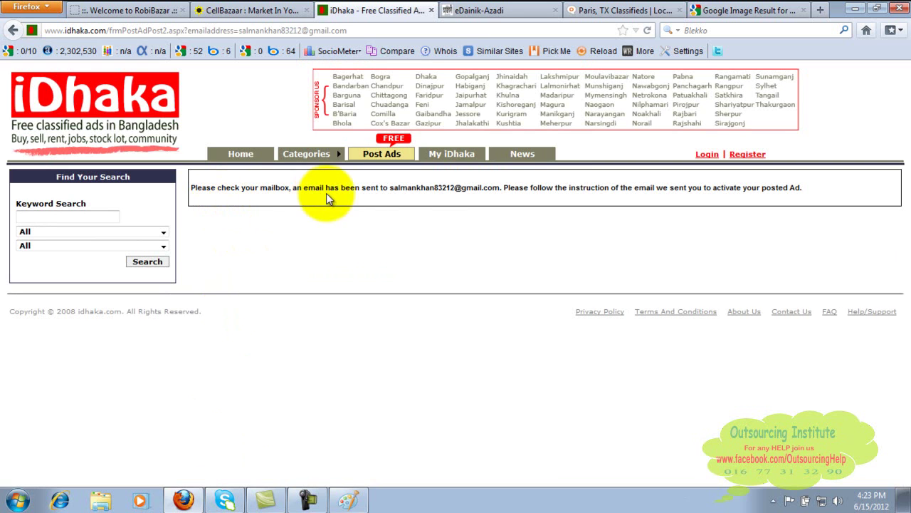
pyautogui.click(499, 10)
pyautogui.click(429, 29)
pyautogui.write('www.gmai')
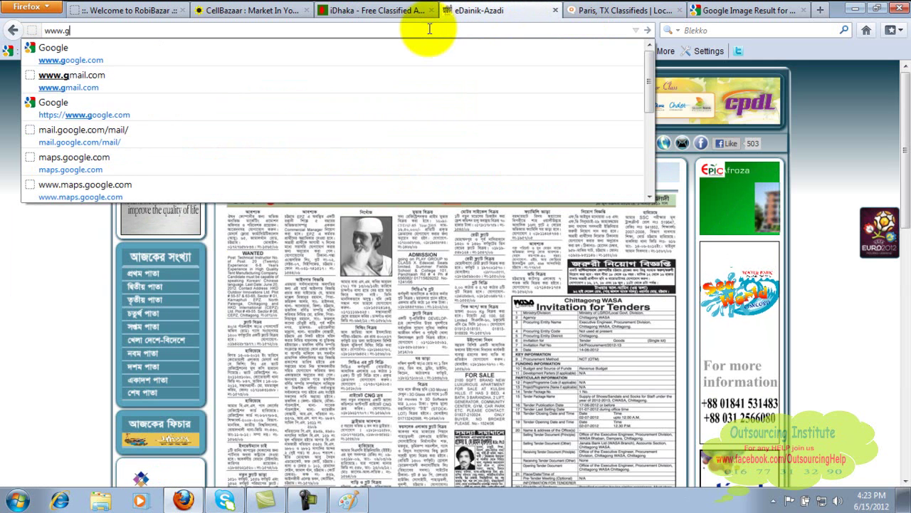
pyautogui.write('l.com')
pyautogui.press('Return')
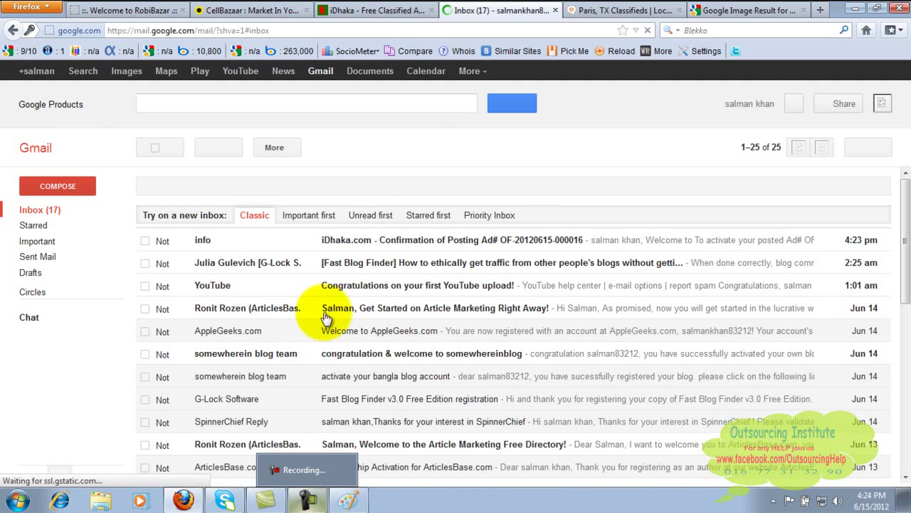
pyautogui.click(359, 245)
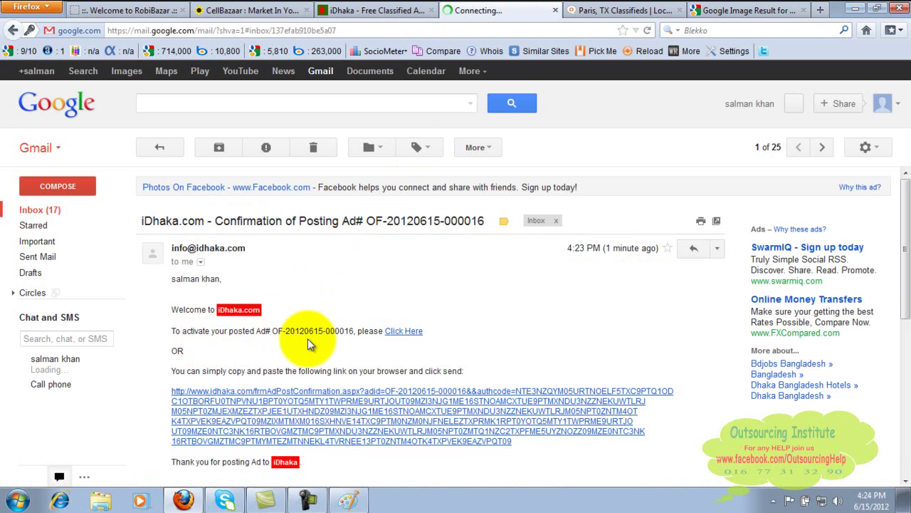
pyautogui.click(404, 331)
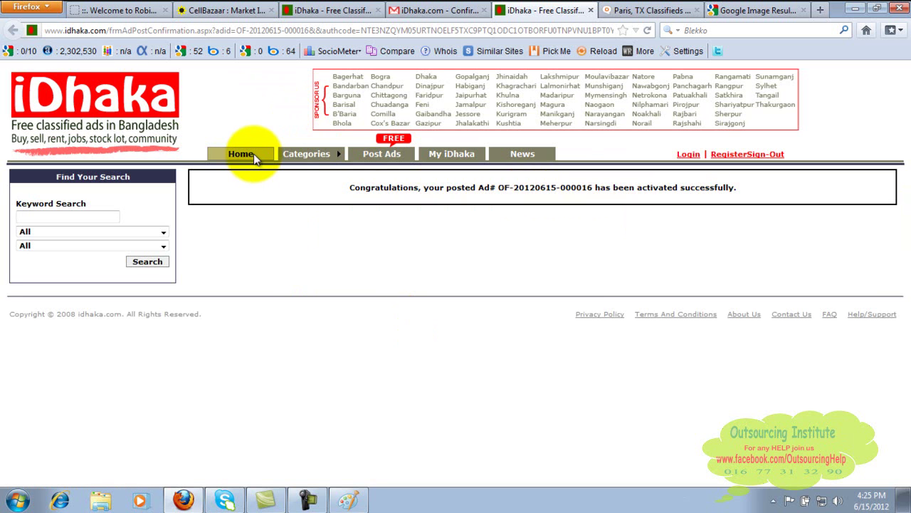
# Visit the My iDhaka sign-in page, then return to the home page listings.
pyautogui.moveTo(328, 158)
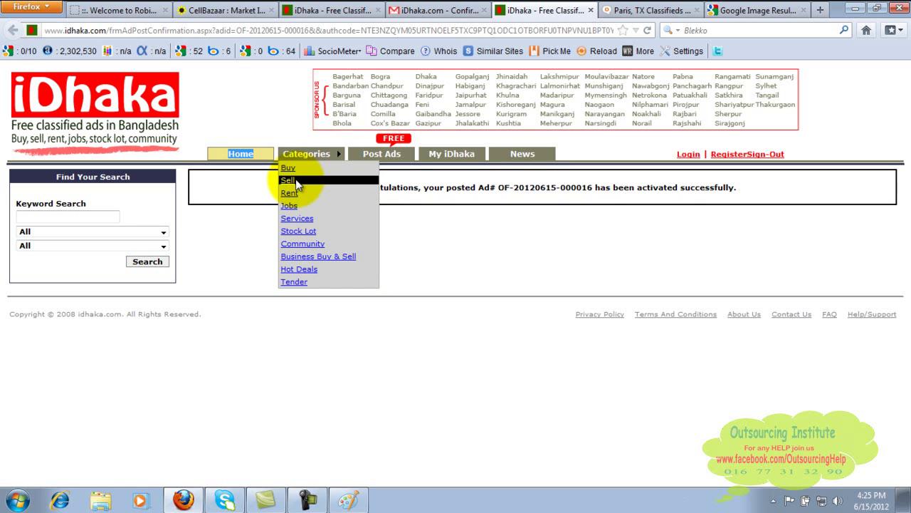
pyautogui.click(455, 161)
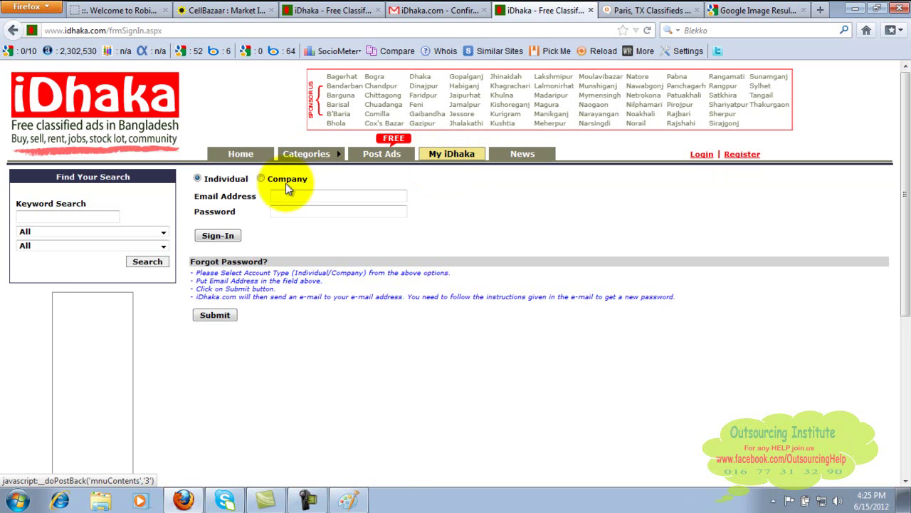
pyautogui.click(246, 160)
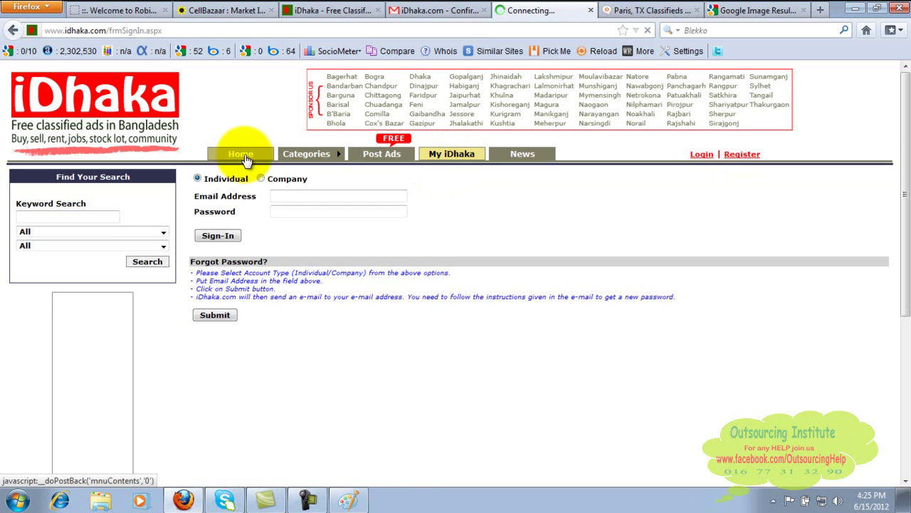
pyautogui.moveTo(306, 498)
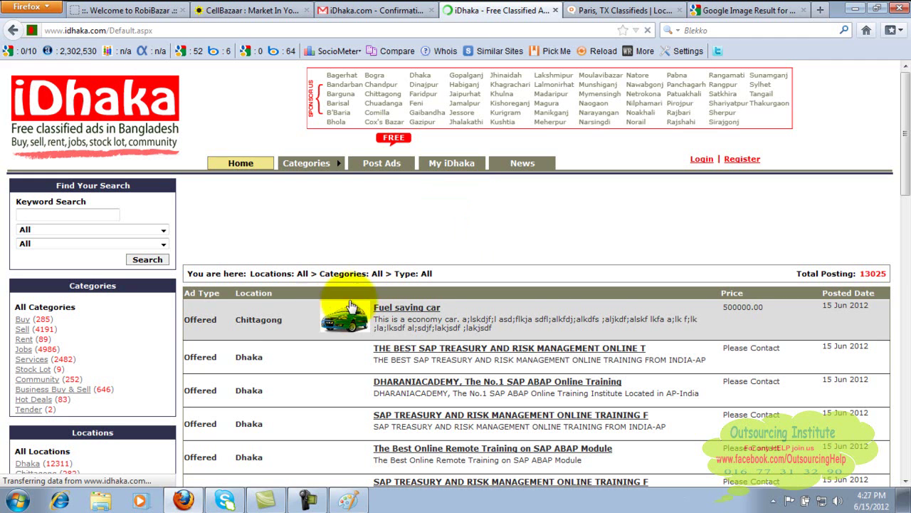
pyautogui.click(411, 310)
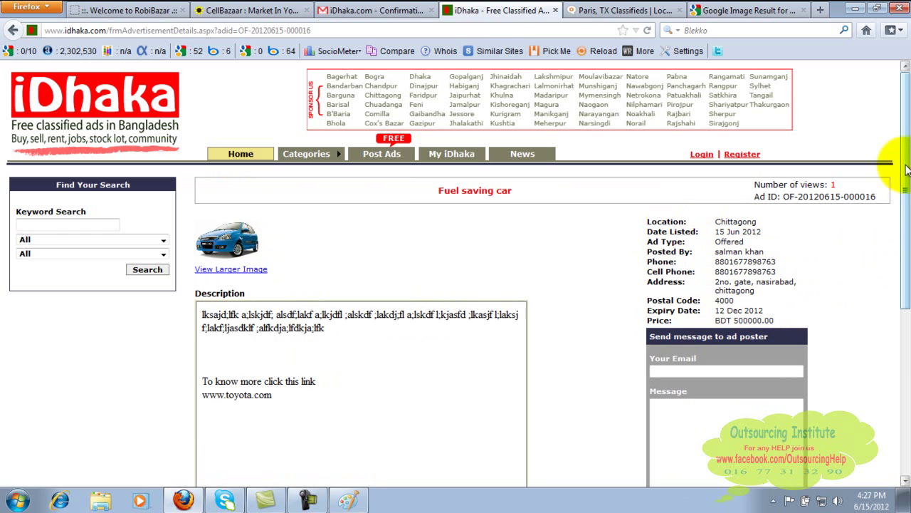
pyautogui.moveTo(906, 169); pyautogui.dragTo(907, 306)
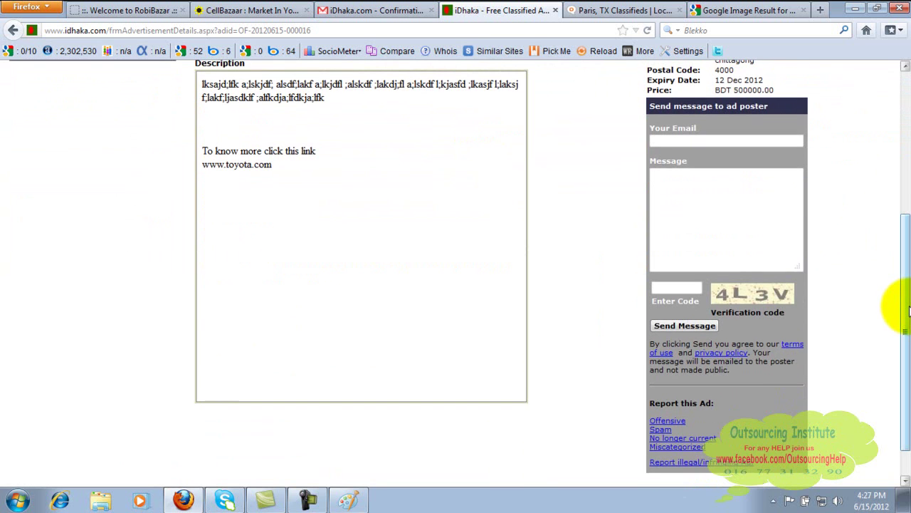
pyautogui.moveTo(906, 308); pyautogui.dragTo(906, 155)
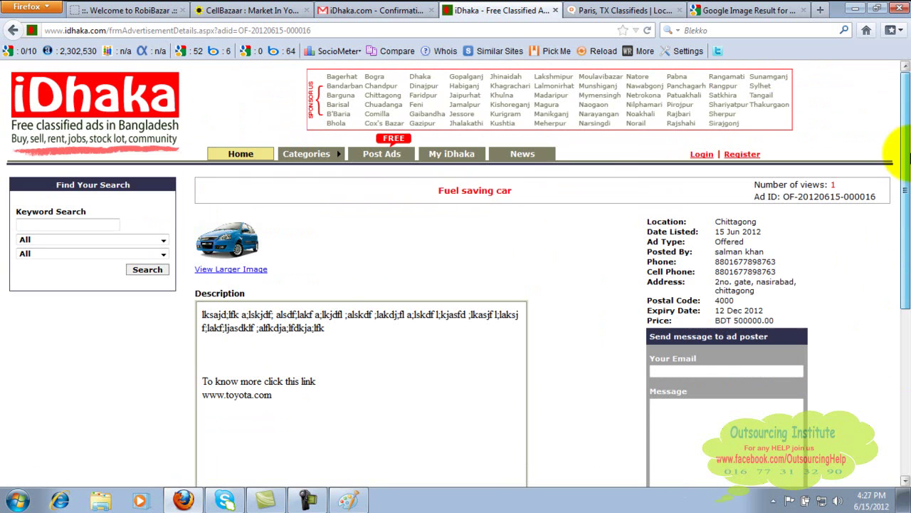
pyautogui.moveTo(906, 114); pyautogui.dragTo(905, 190)
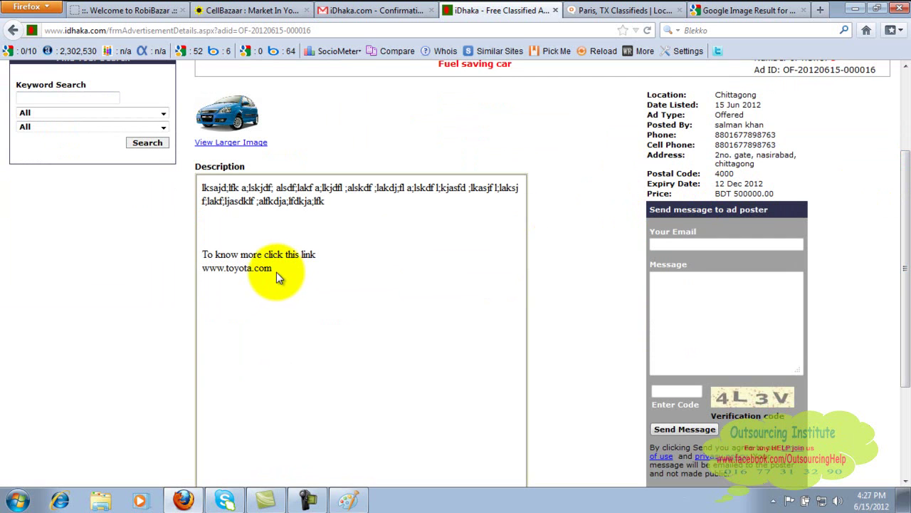
pyautogui.moveTo(276, 272); pyautogui.dragTo(284, 274)
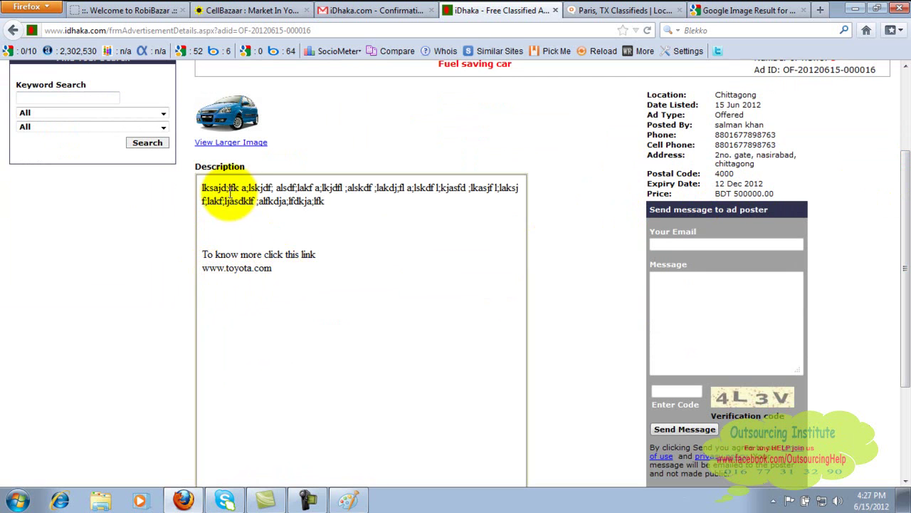
pyautogui.moveTo(275, 270); pyautogui.dragTo(203, 269)
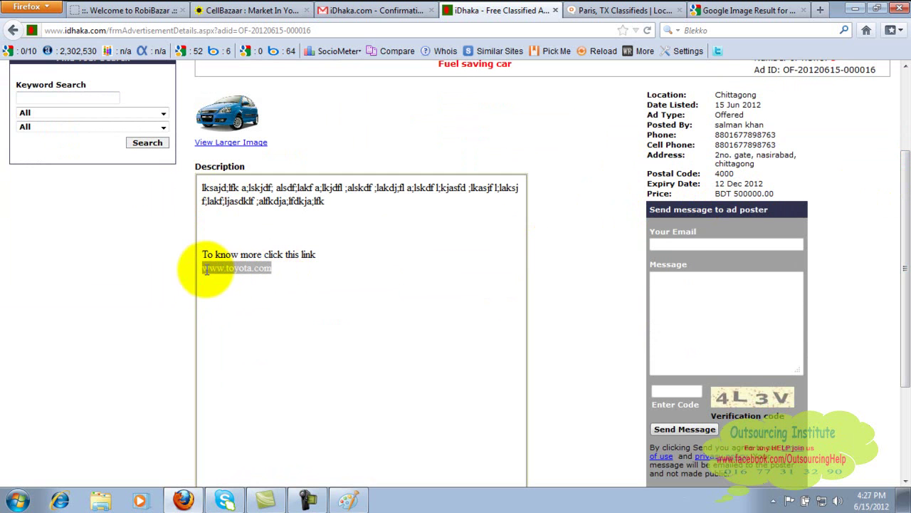
pyautogui.click(907, 75)
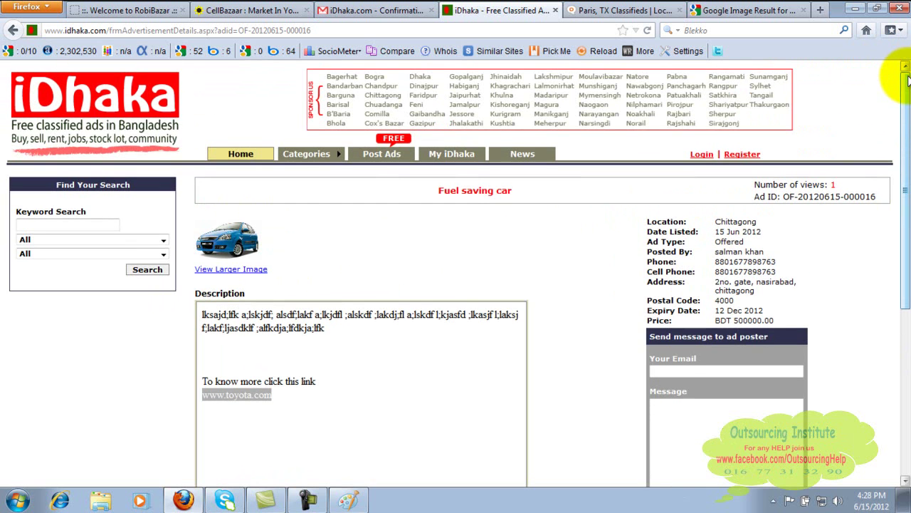
pyautogui.click(389, 159)
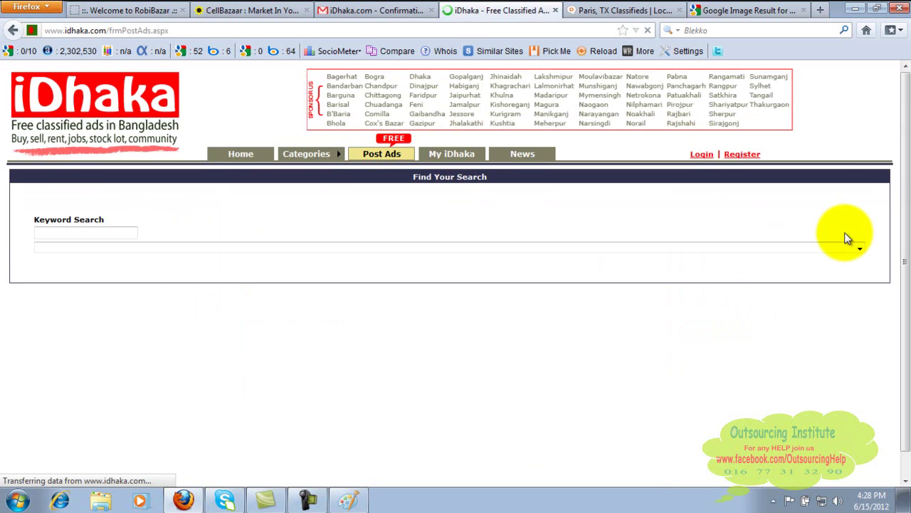
pyautogui.moveTo(907, 134); pyautogui.dragTo(907, 210)
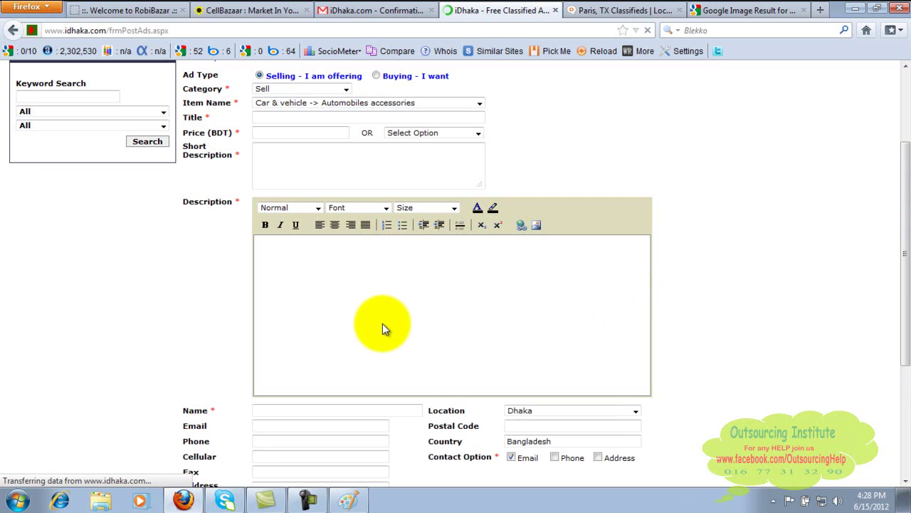
pyautogui.write('ajsdf;laksdf a;lksdf;la ksdf;alkf ;alf')
pyautogui.press('Return')
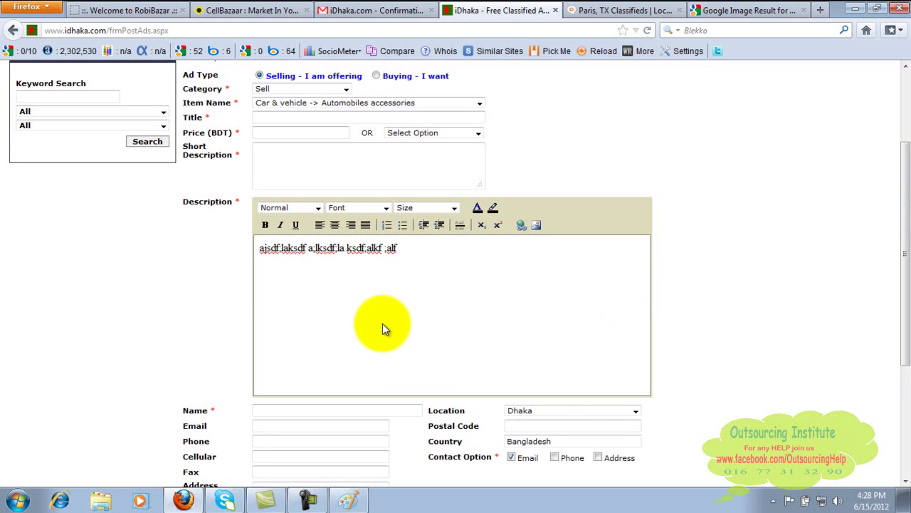
pyautogui.write('www.toyota.com')
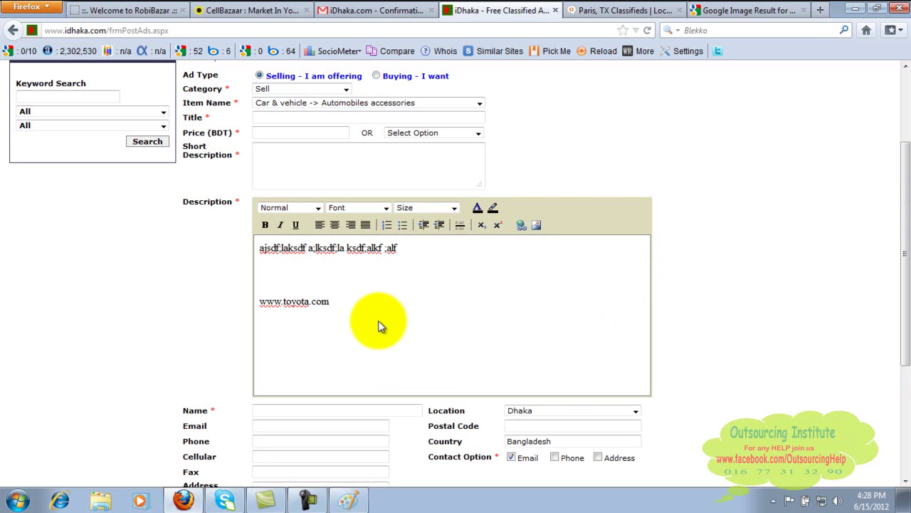
pyautogui.moveTo(342, 301); pyautogui.dragTo(262, 301)
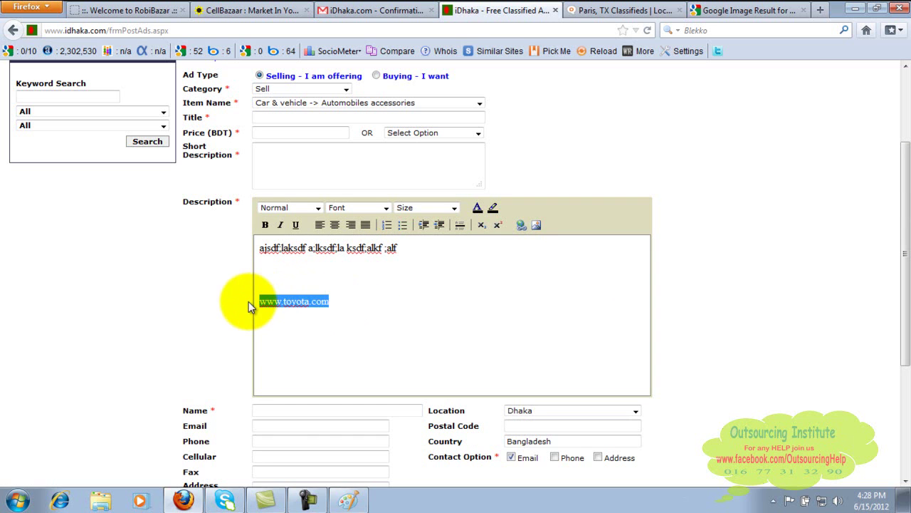
pyautogui.click(522, 226)
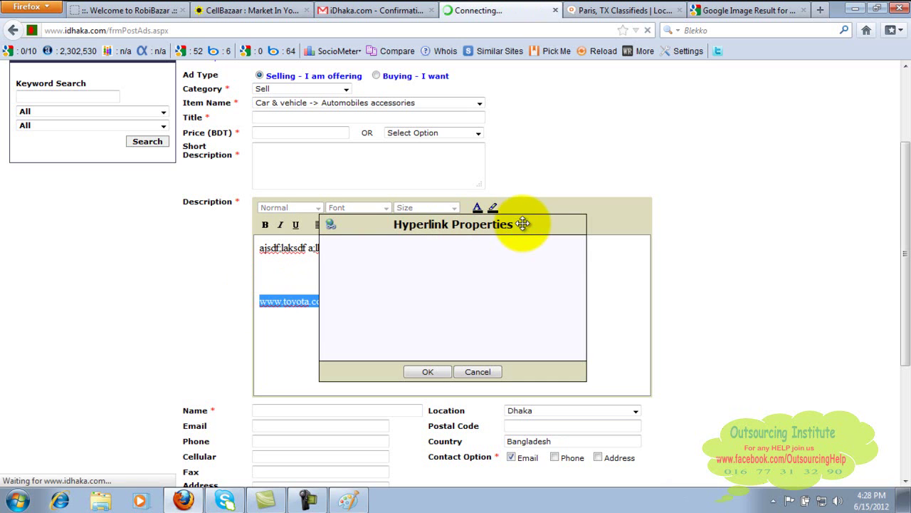
pyautogui.write('www')
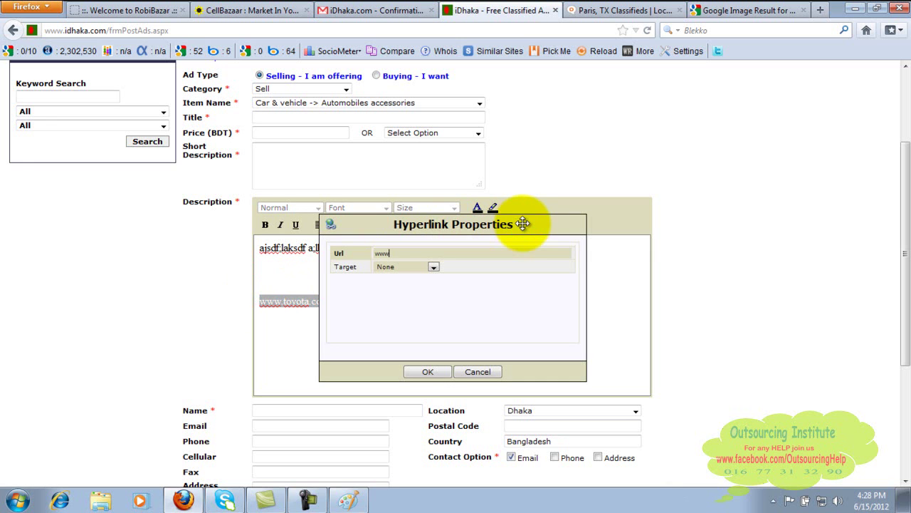
pyautogui.write('.toyota.com')
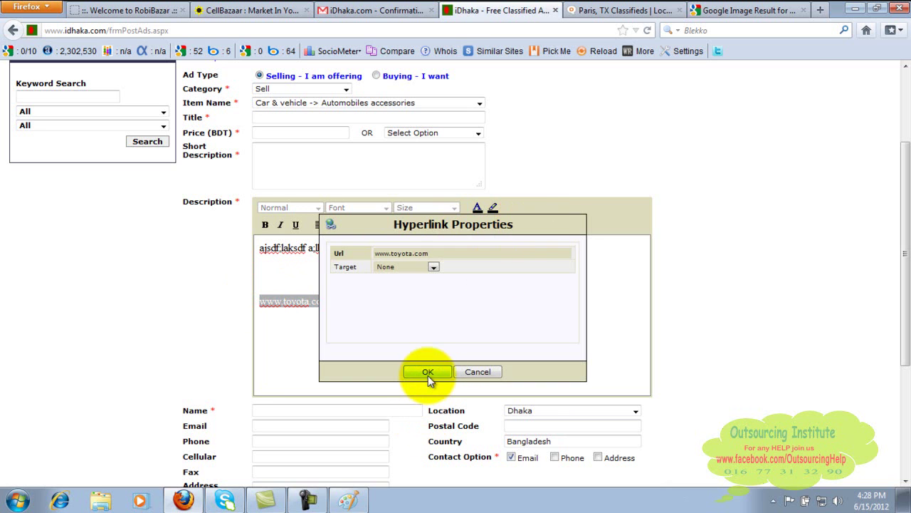
pyautogui.click(428, 373)
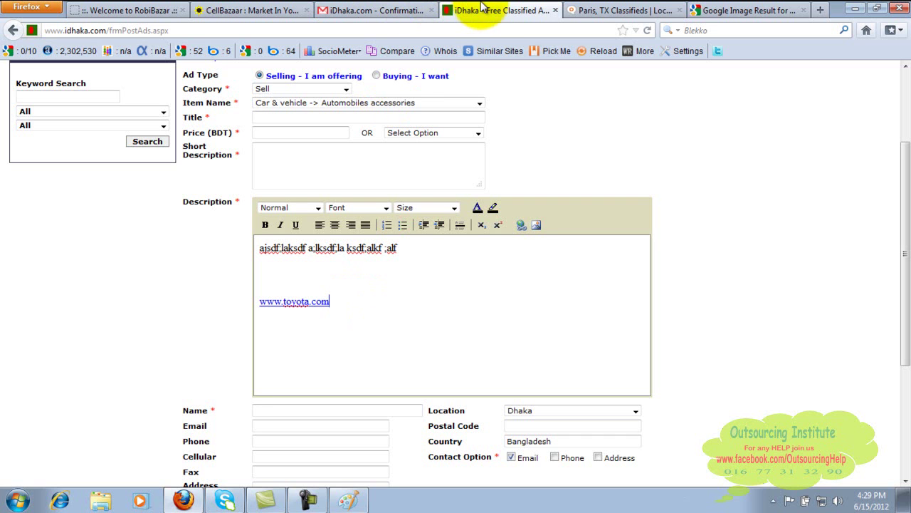
pyautogui.click(262, 9)
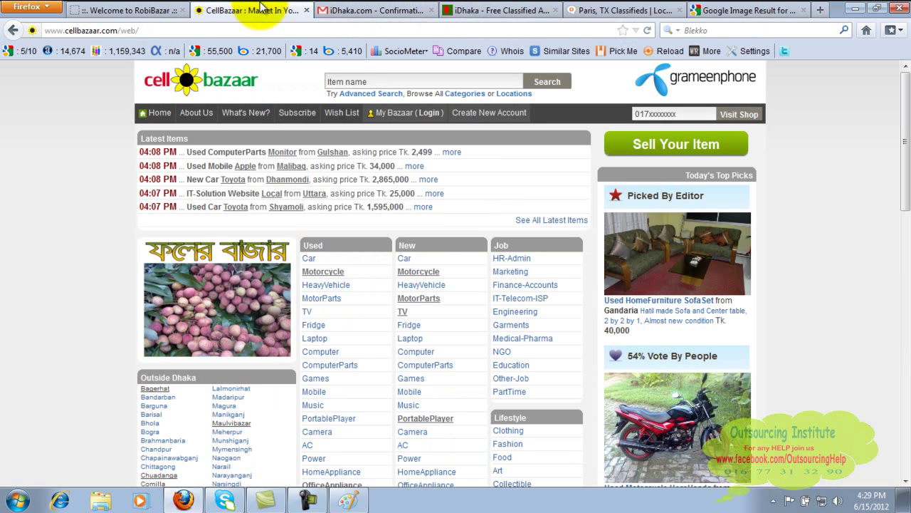
# Review the RobiBazar laptop listing, then return to the Google Images blue car result.
pyautogui.click(150, 8)
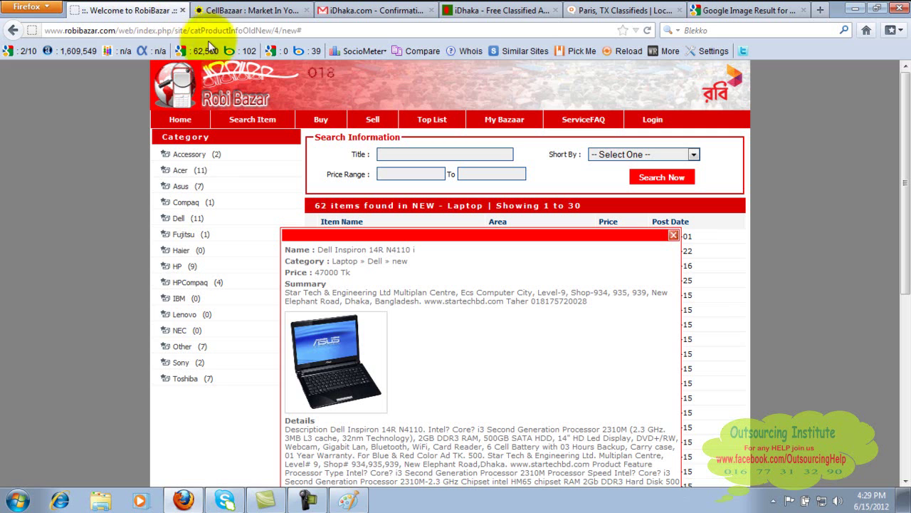
pyautogui.click(268, 28)
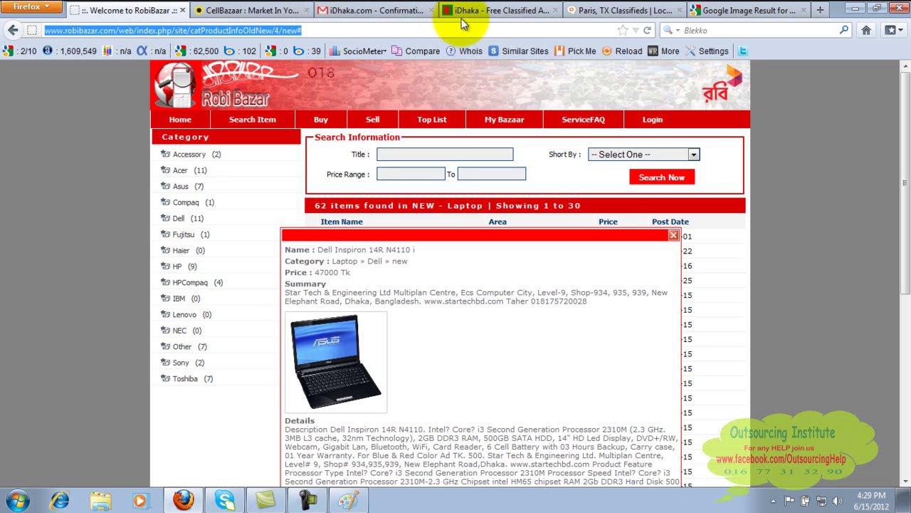
pyautogui.click(726, 9)
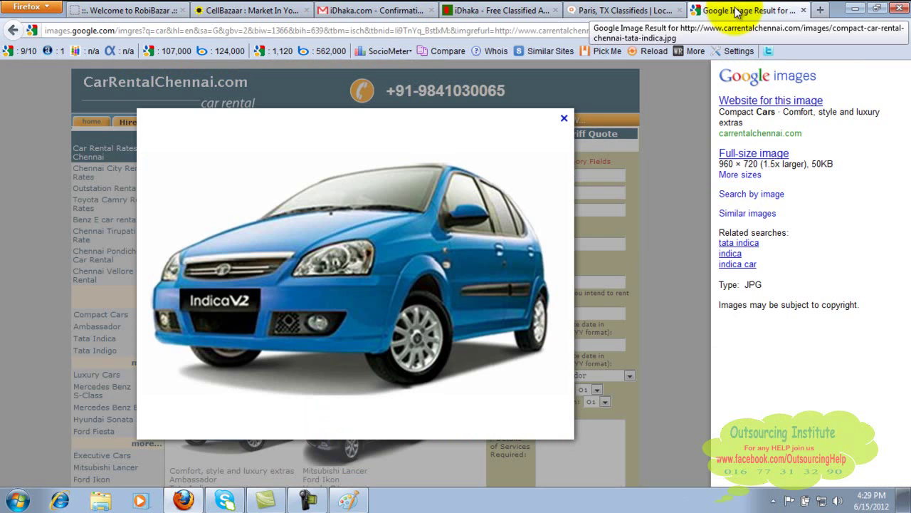
pyautogui.click(564, 30)
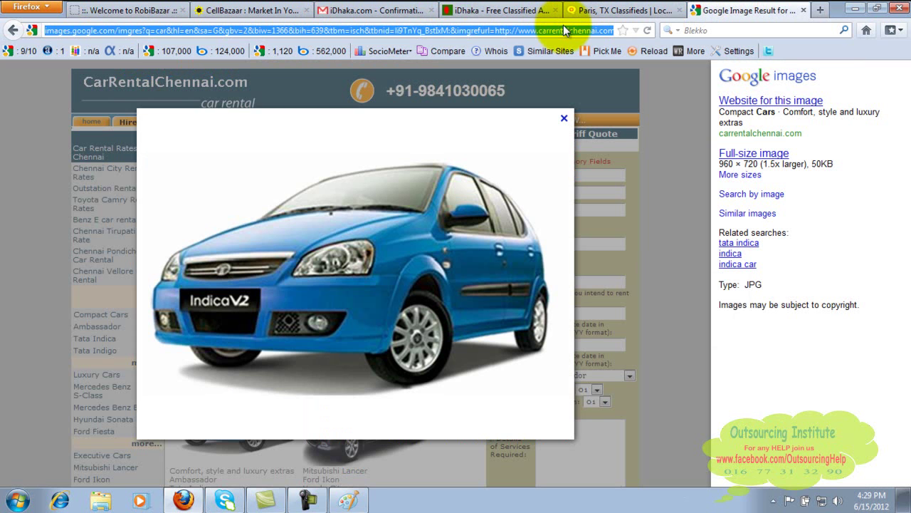
pyautogui.write('www.c')
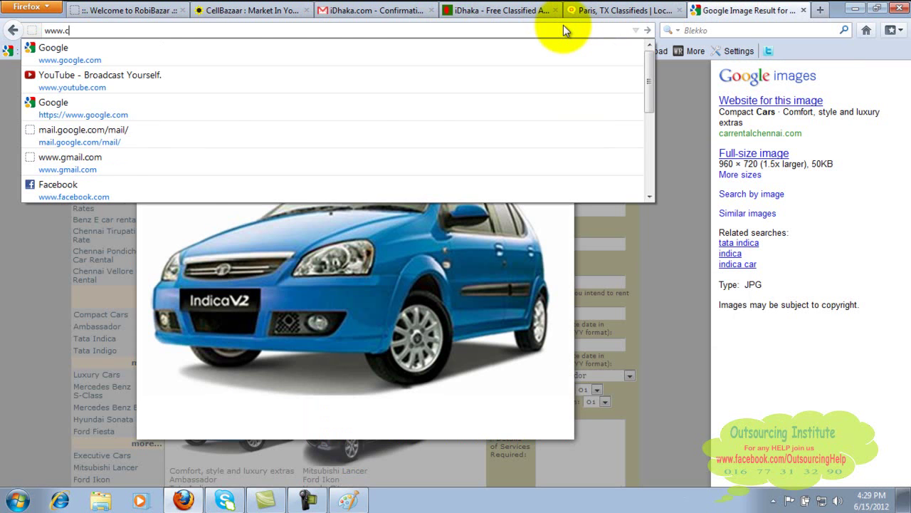
pyautogui.write('raigslist.co')
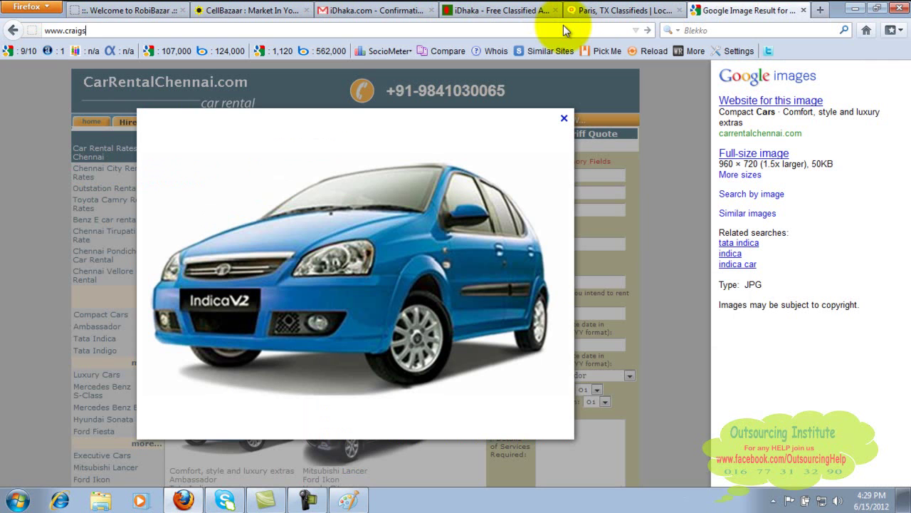
pyautogui.write('m')
pyautogui.press('Return')
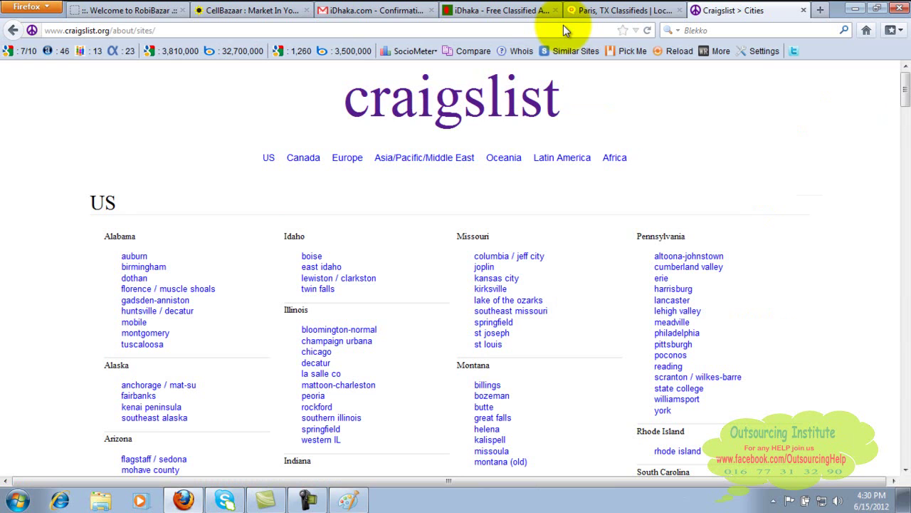
pyautogui.moveTo(904, 89); pyautogui.dragTo(906, 84)
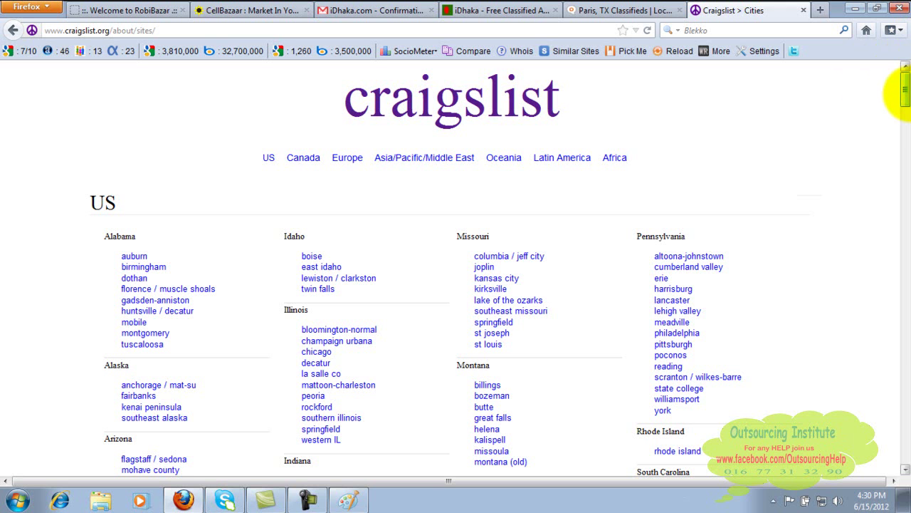
pyautogui.moveTo(905, 99); pyautogui.dragTo(906, 470)
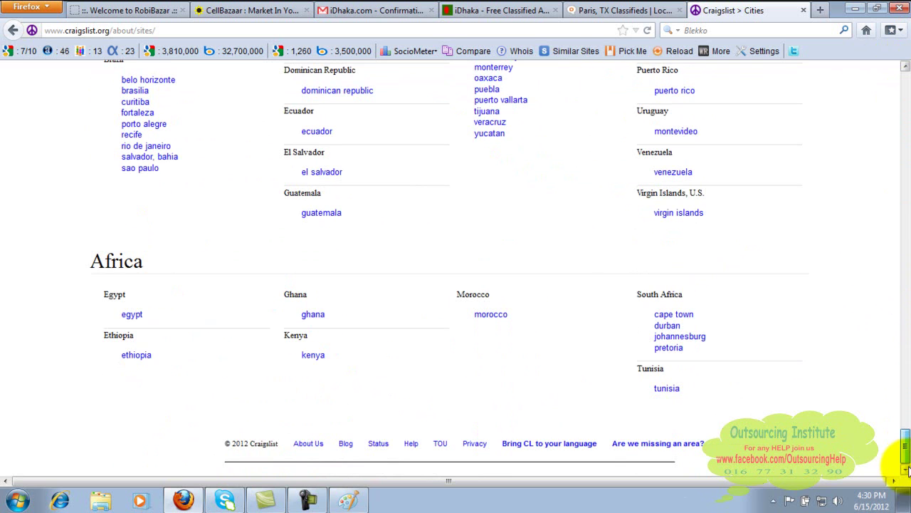
# Jump to the US city listings and scroll down to California.
pyautogui.moveTo(908, 460); pyautogui.dragTo(906, 316)
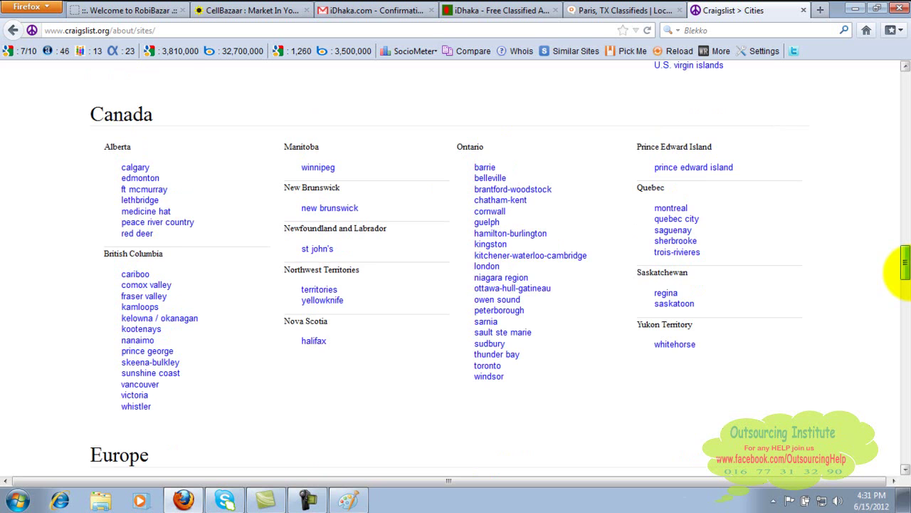
pyautogui.moveTo(903, 264); pyautogui.dragTo(903, 96)
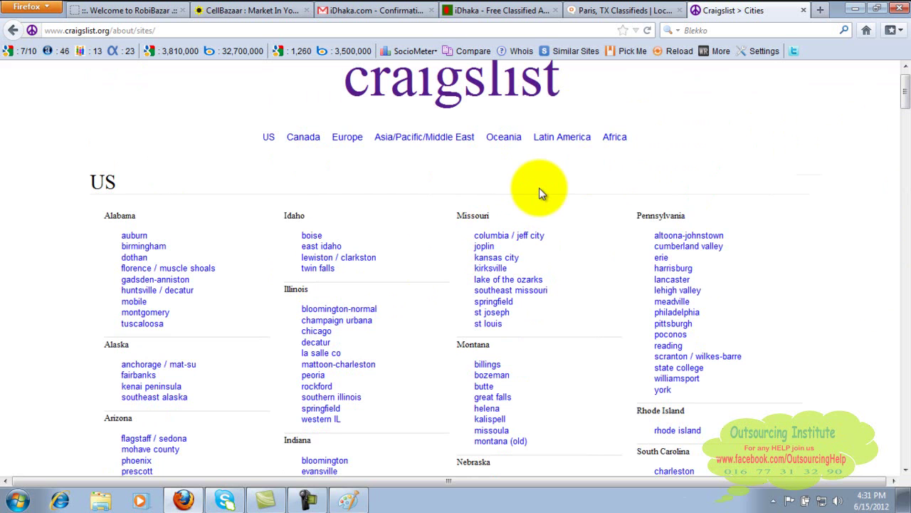
pyautogui.moveTo(898, 92); pyautogui.dragTo(895, 41)
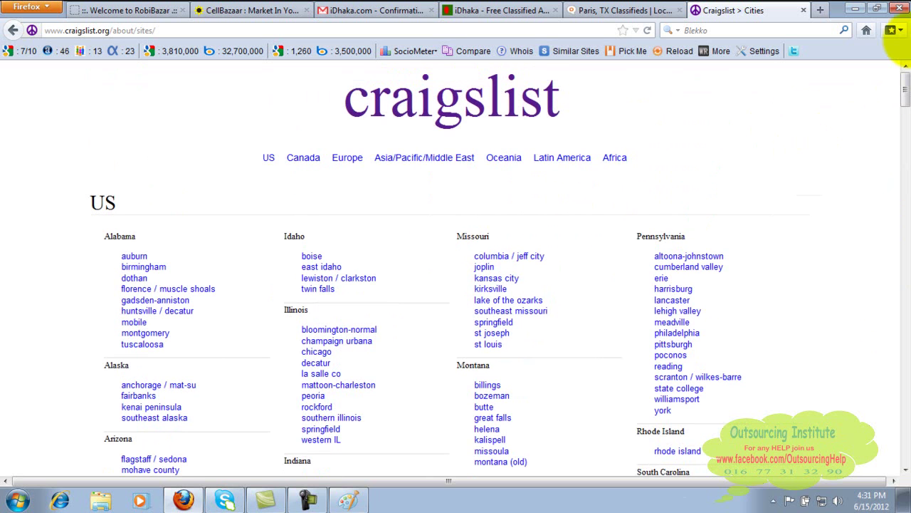
pyautogui.click(269, 162)
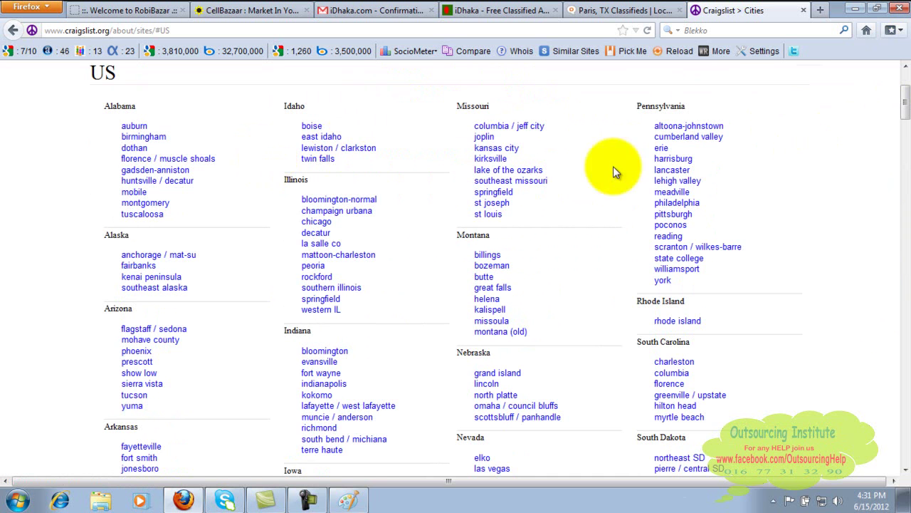
pyautogui.moveTo(904, 103); pyautogui.dragTo(906, 125)
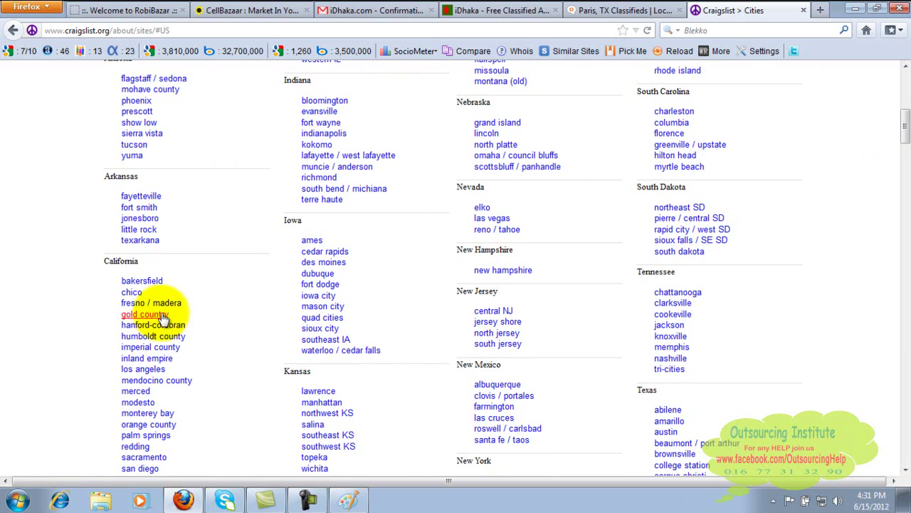
# Open the chico craigslist site and go to its 'my account' log-in page.
pyautogui.click(132, 297)
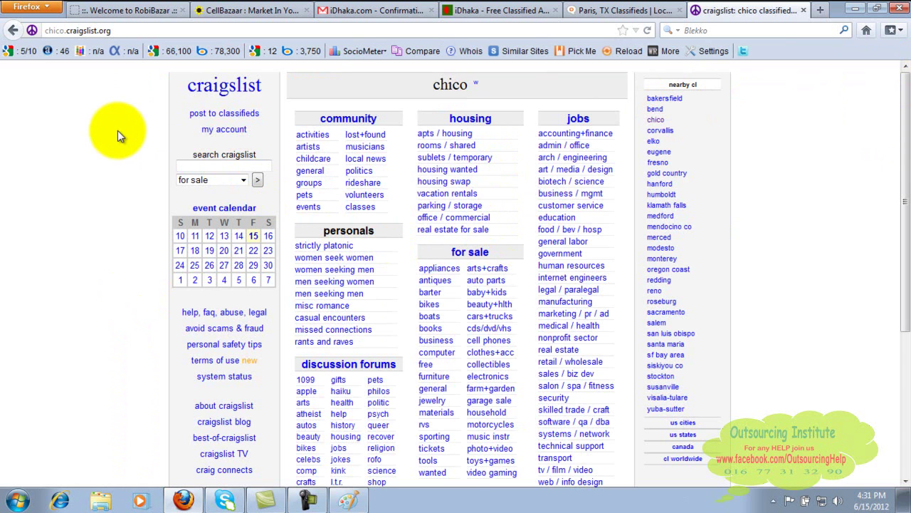
pyautogui.click(235, 136)
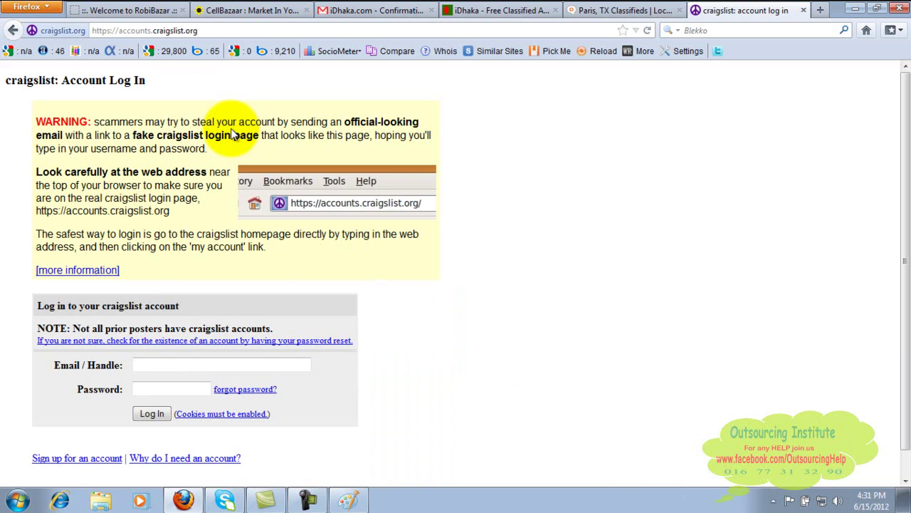
# Submit the craigslist signup form with an email address and the CAPTCHA words.
pyautogui.click(155, 386)
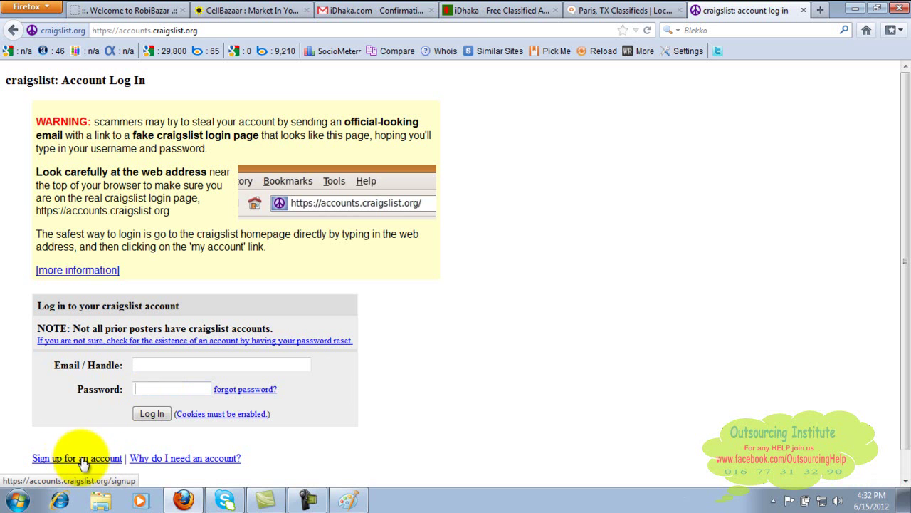
pyautogui.click(84, 460)
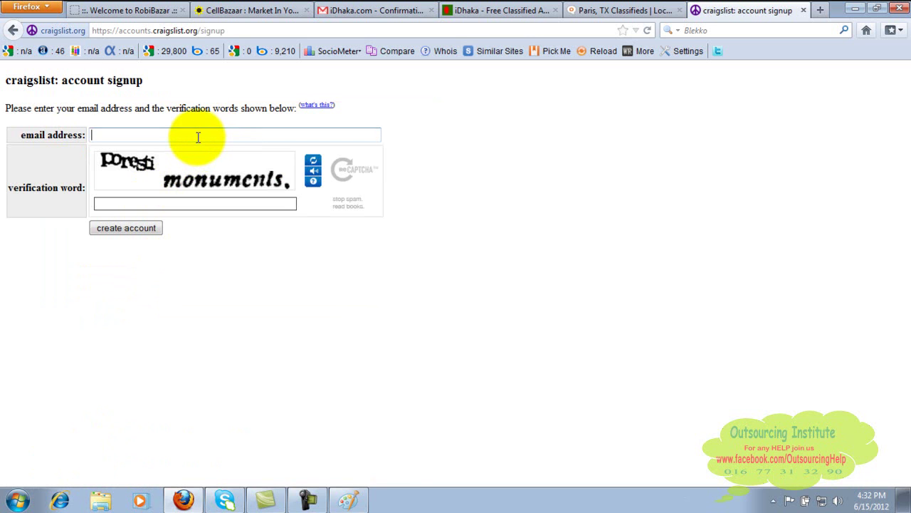
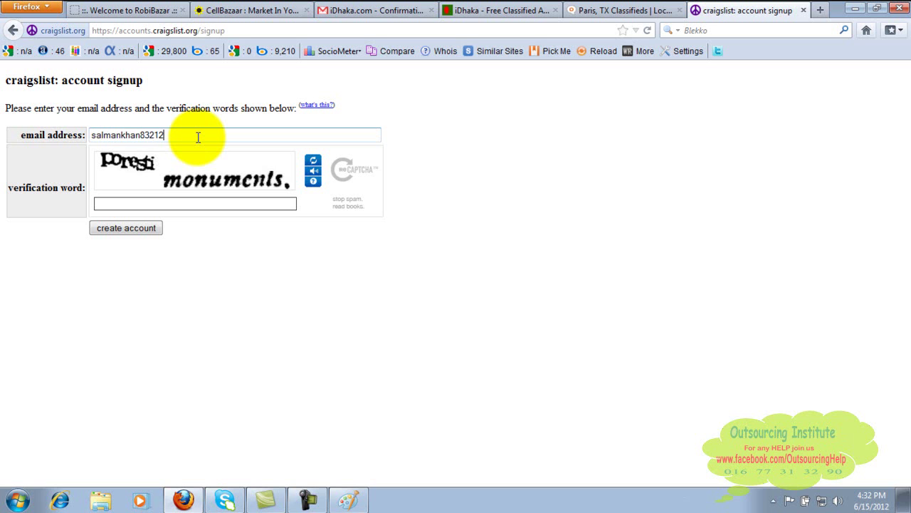
pyautogui.write('pores')
pyautogui.write('ti mon')
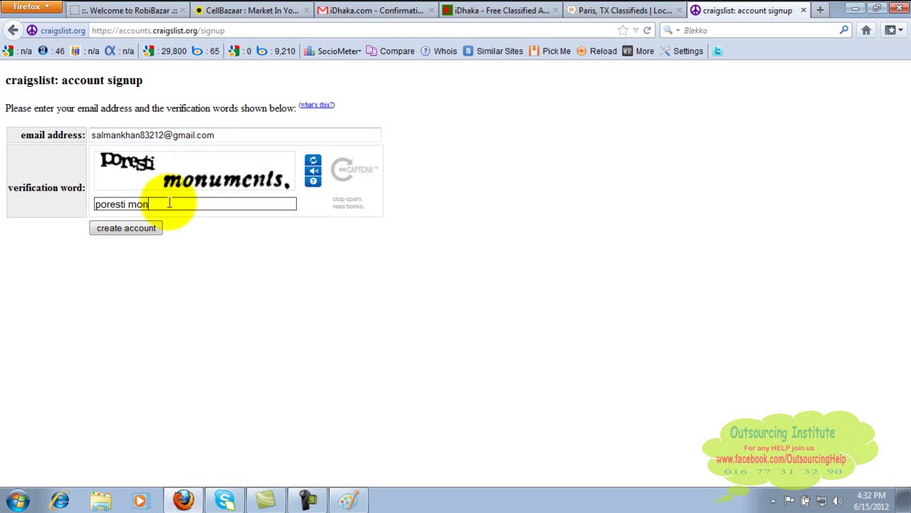
pyautogui.write('u')
pyautogui.write('me')
pyautogui.write('nls.')
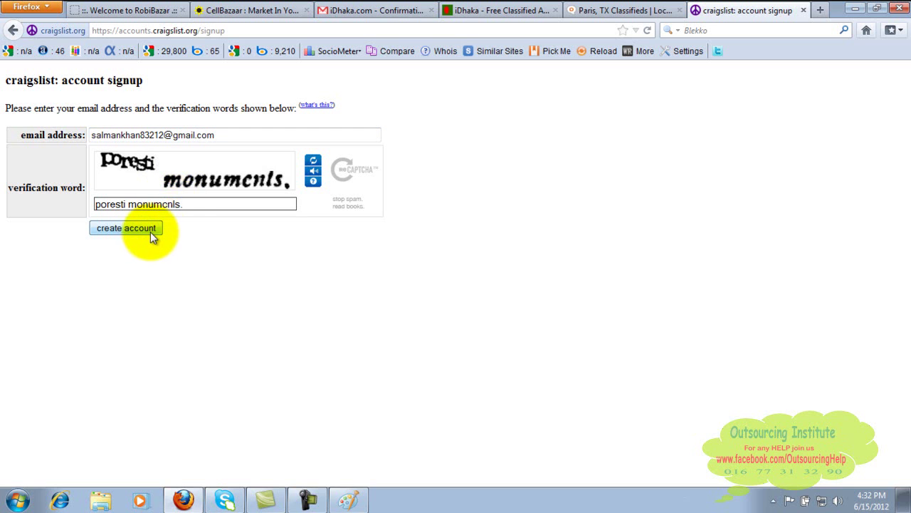
pyautogui.click(147, 230)
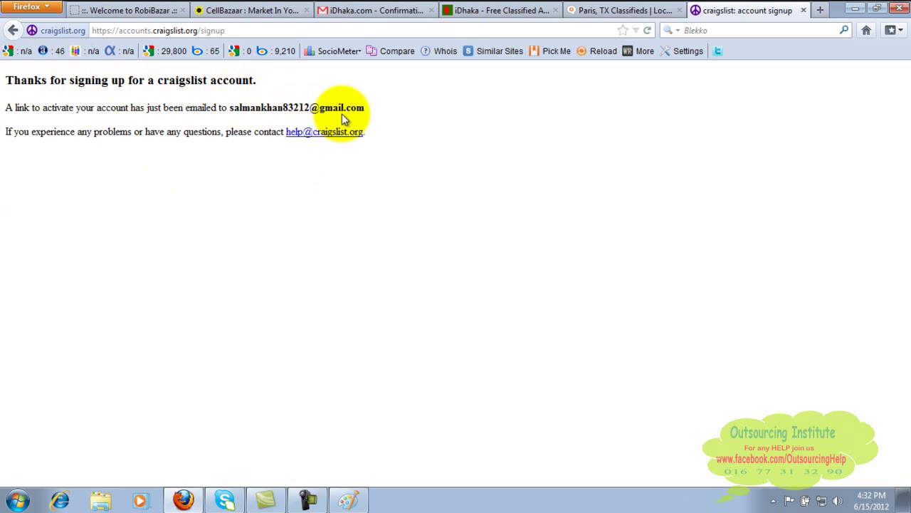
# Open the New Craigslist Account email in the Gmail inbox and follow its account link.
pyautogui.click(371, 8)
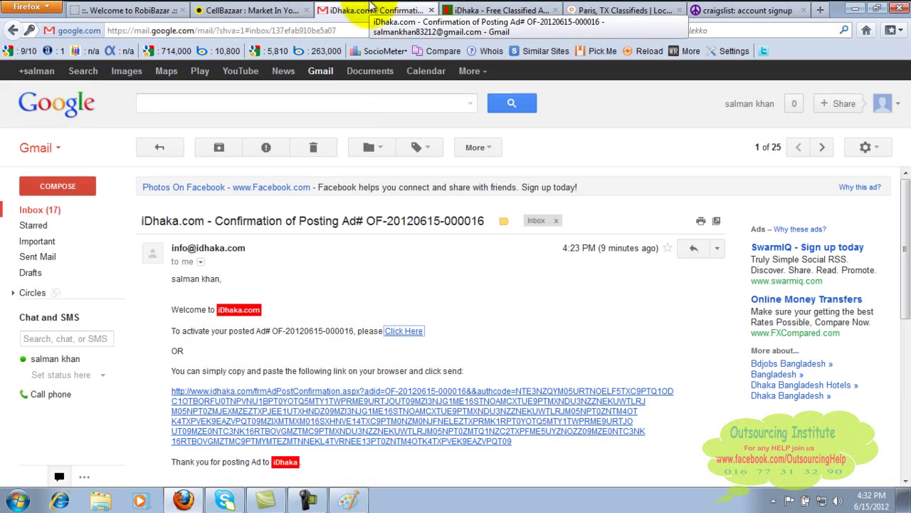
pyautogui.click(55, 218)
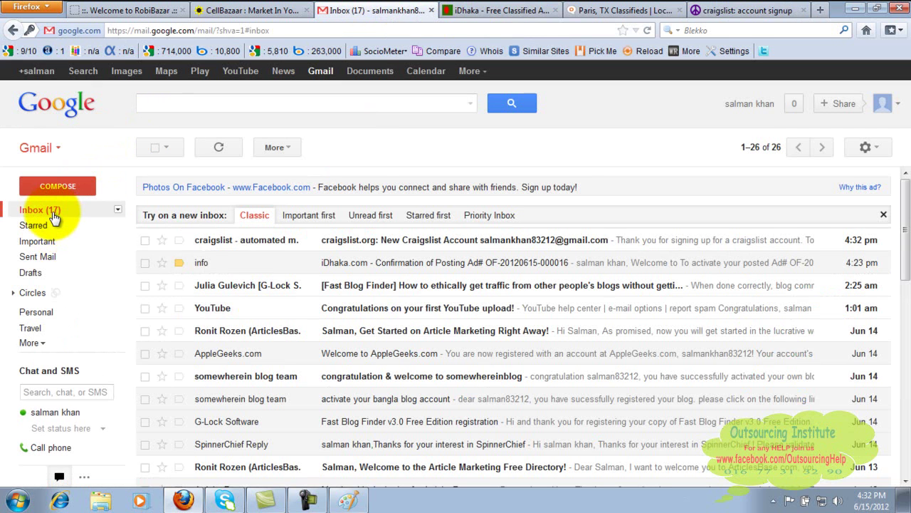
pyautogui.click(349, 240)
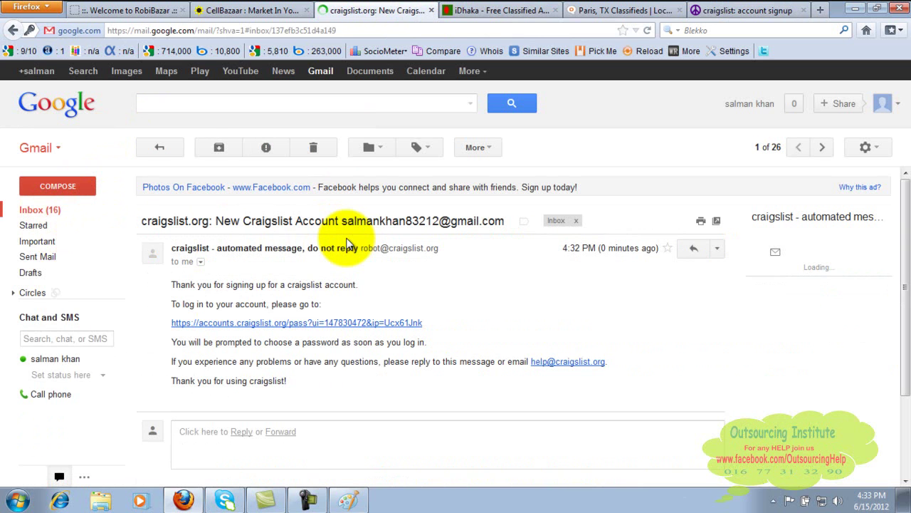
pyautogui.click(340, 323)
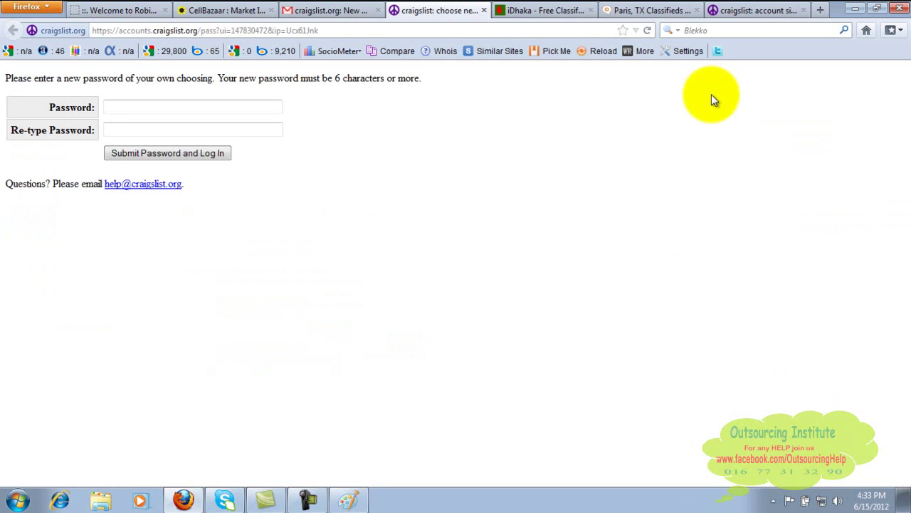
# Close the old signup tab, then enter and confirm the new craigslist password and log in.
pyautogui.click(806, 10)
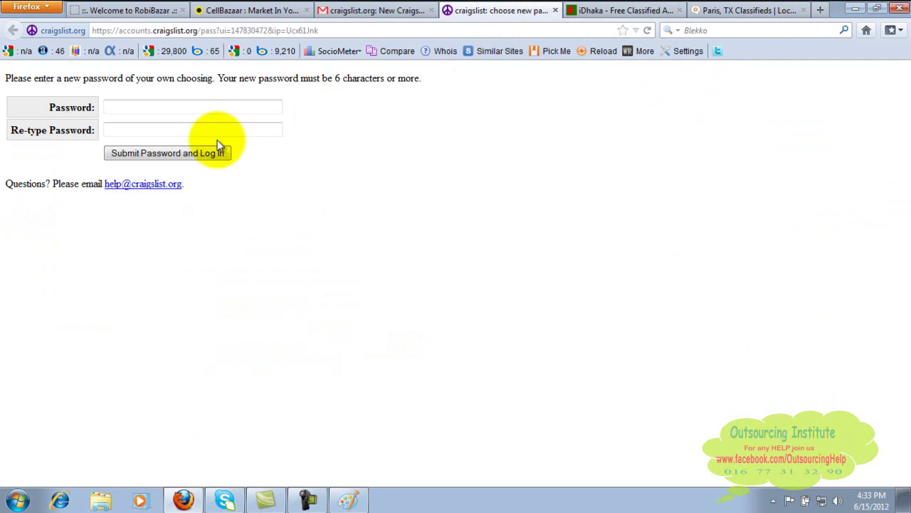
pyautogui.click(165, 107)
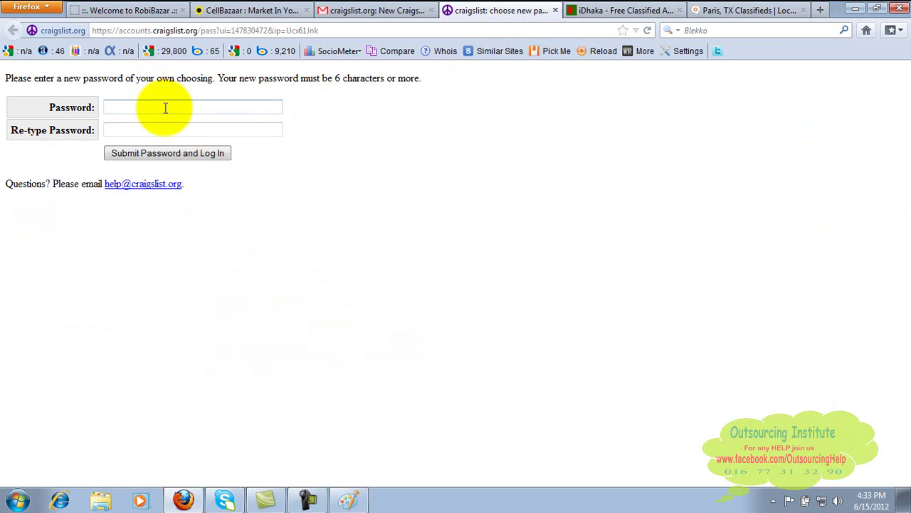
pyautogui.write('********')
pyautogui.click(164, 131)
pyautogui.write('********')
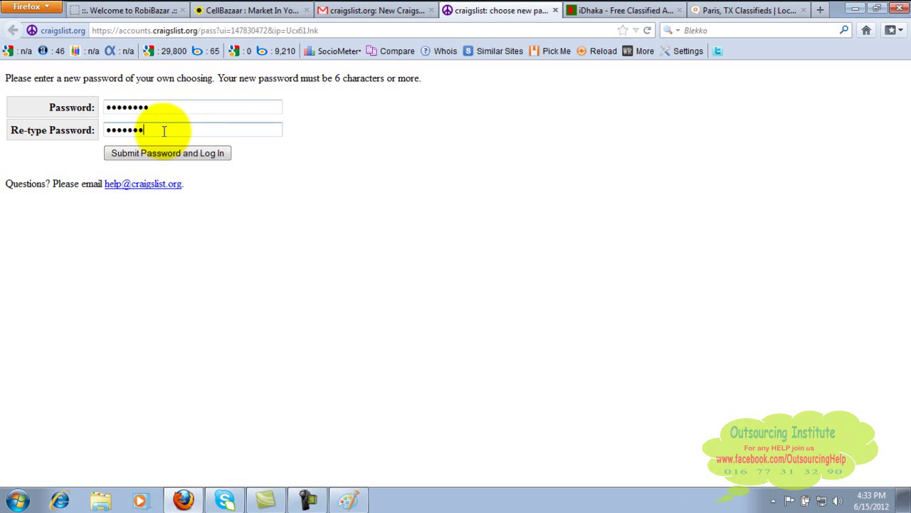
pyautogui.click(149, 153)
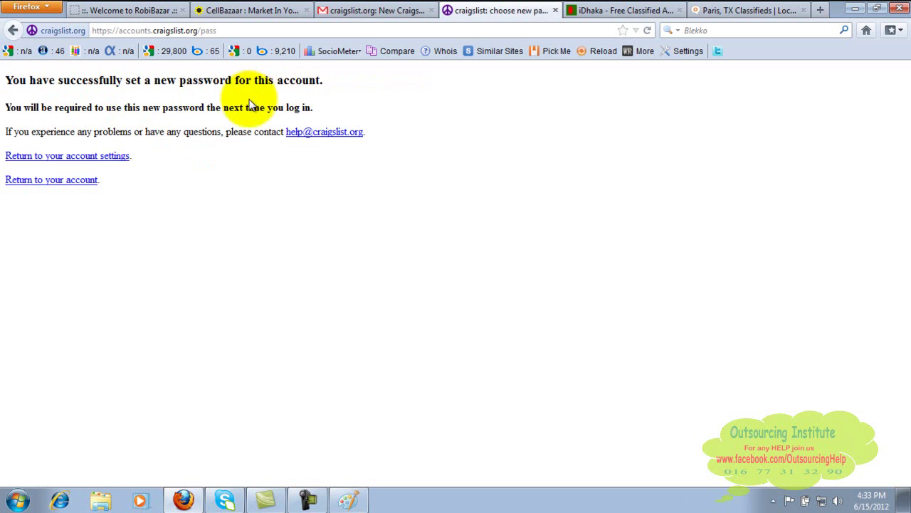
pyautogui.click(82, 187)
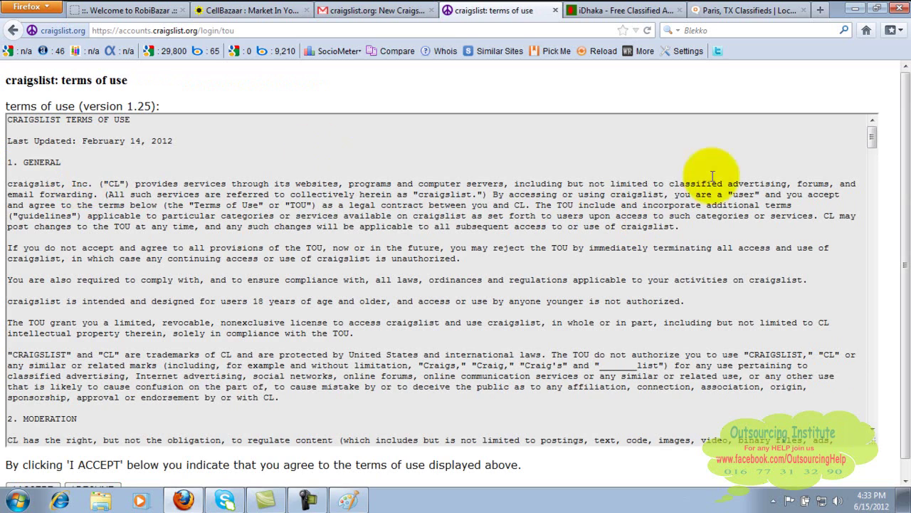
# Scroll through the craigslist terms of use (version 1.25) and accept them.
pyautogui.moveTo(873, 142); pyautogui.dragTo(873, 322)
pyautogui.scroll(-1, 908, 189)
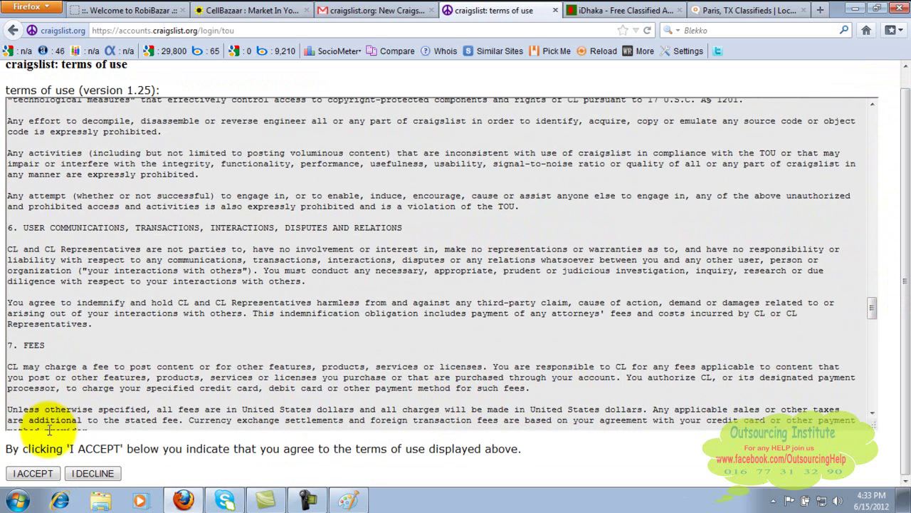
pyautogui.click(43, 474)
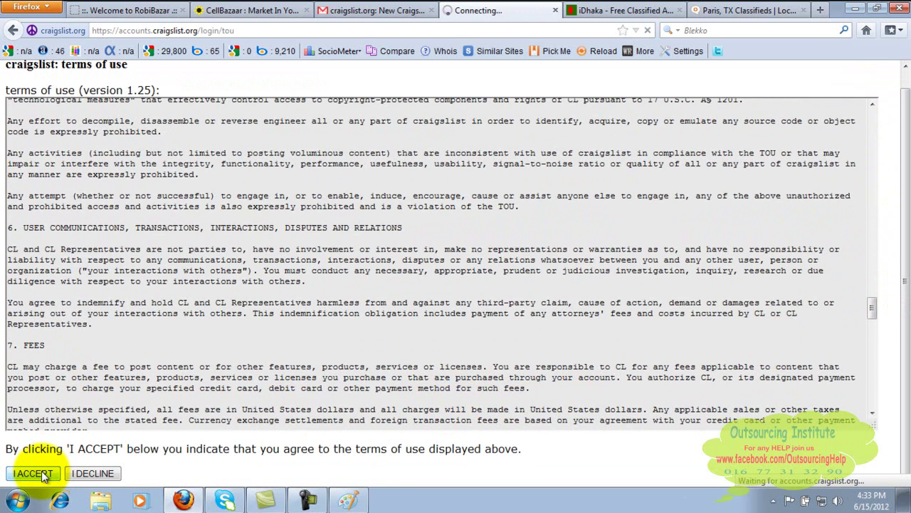
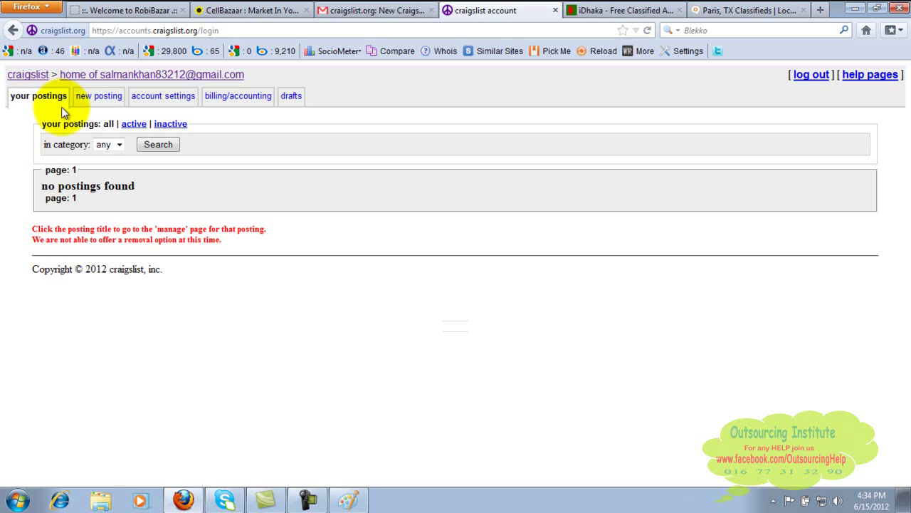
# Open the 'new posting' page from the Craigslist account, where the ad location shows chico.
pyautogui.click(107, 101)
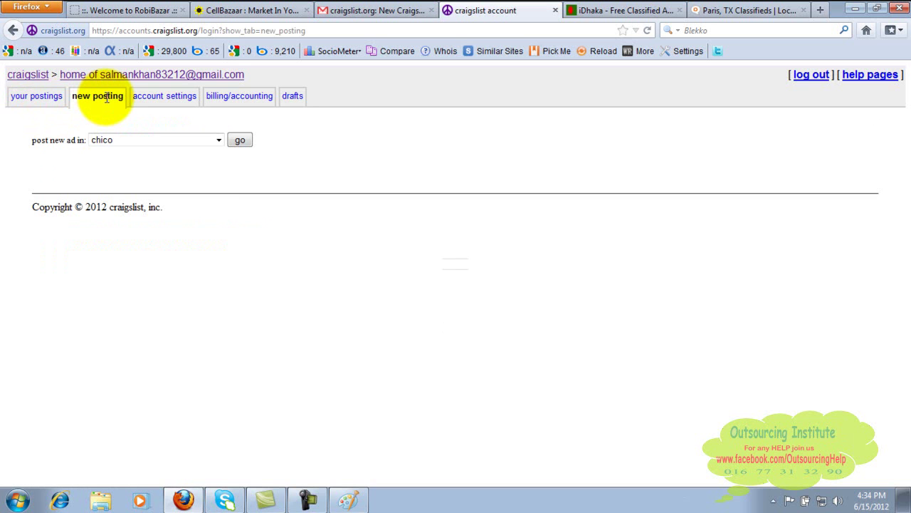
# Expand the 'post new ad in' city list and page up through it to the B cities.
pyautogui.click(220, 141)
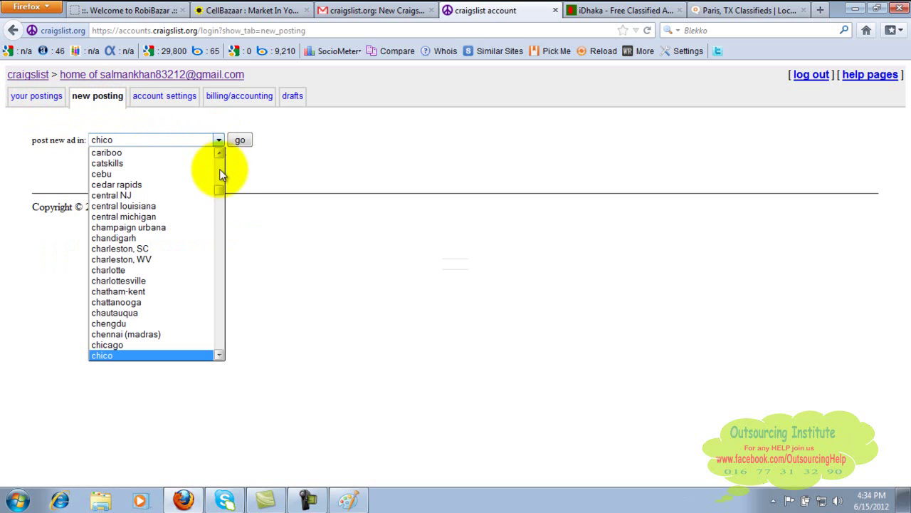
pyautogui.moveTo(222, 191); pyautogui.dragTo(221, 239)
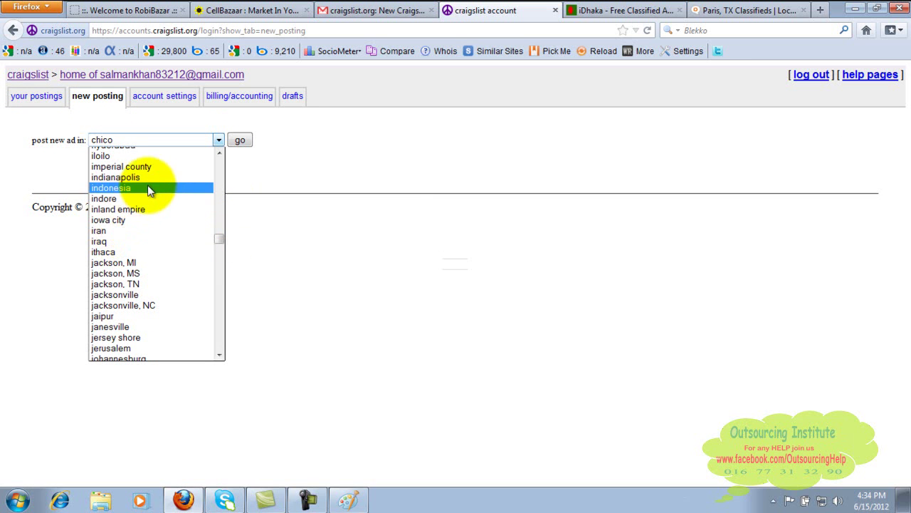
pyautogui.click(220, 173)
pyautogui.click(220, 173)
pyautogui.click(220, 173)
pyautogui.click(220, 173)
pyautogui.click(220, 173)
pyautogui.click(220, 173)
pyautogui.click(221, 173)
pyautogui.click(220, 173)
pyautogui.click(220, 173)
pyautogui.click(220, 173)
pyautogui.click(220, 173)
pyautogui.click(220, 174)
pyautogui.click(220, 173)
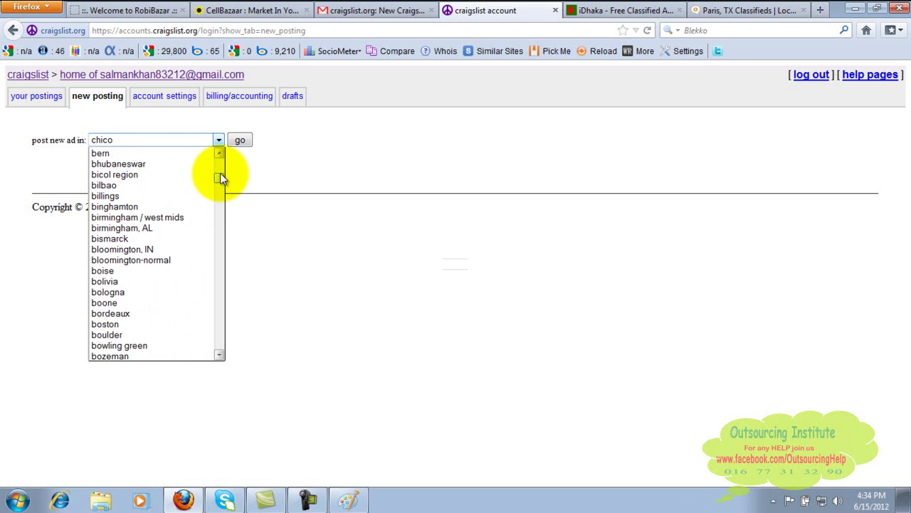